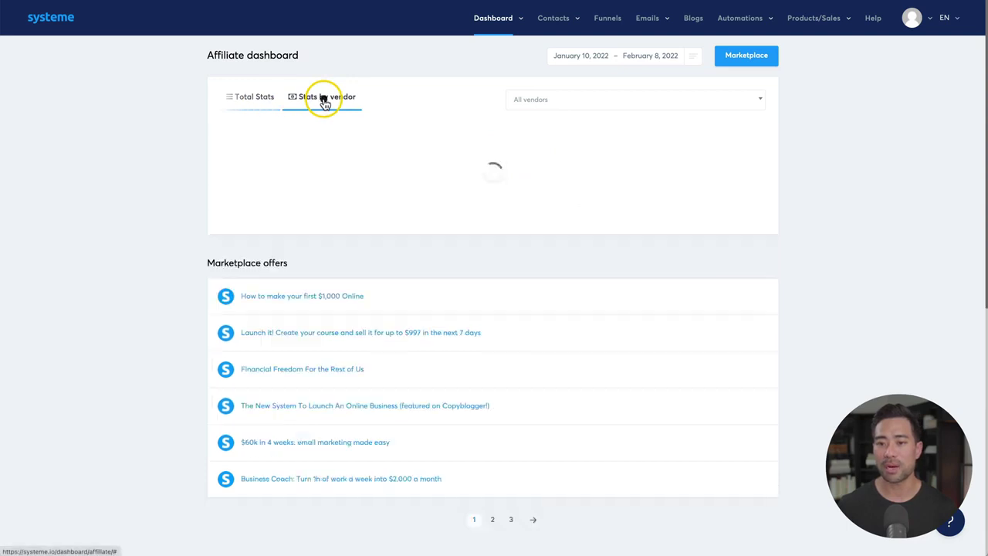
- Show the affiliate dashboard's total stats and review the filters available in the contacts list
click(248, 100)
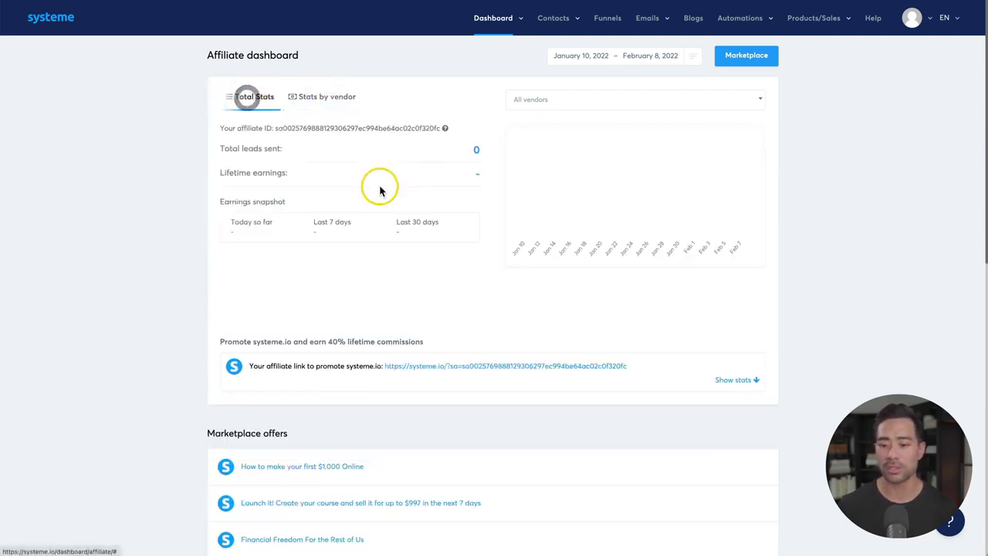
mouse_move(540, 25)
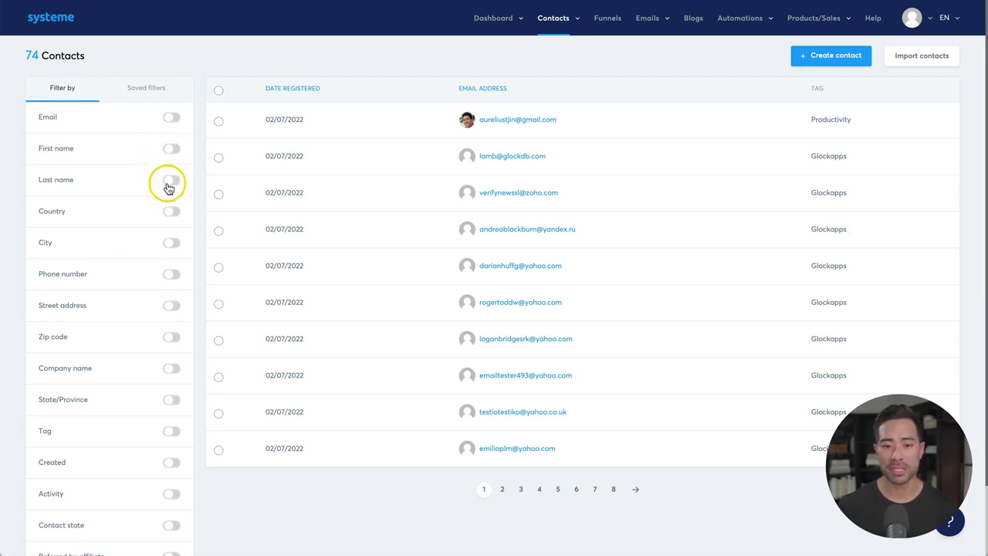
scroll(154, 311, down, 2)
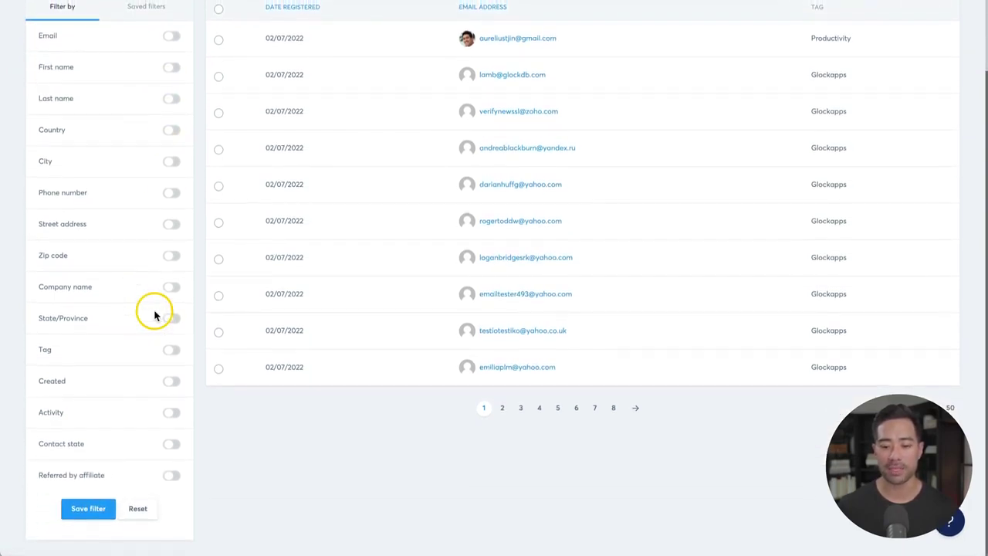
scroll(154, 312, up, 2)
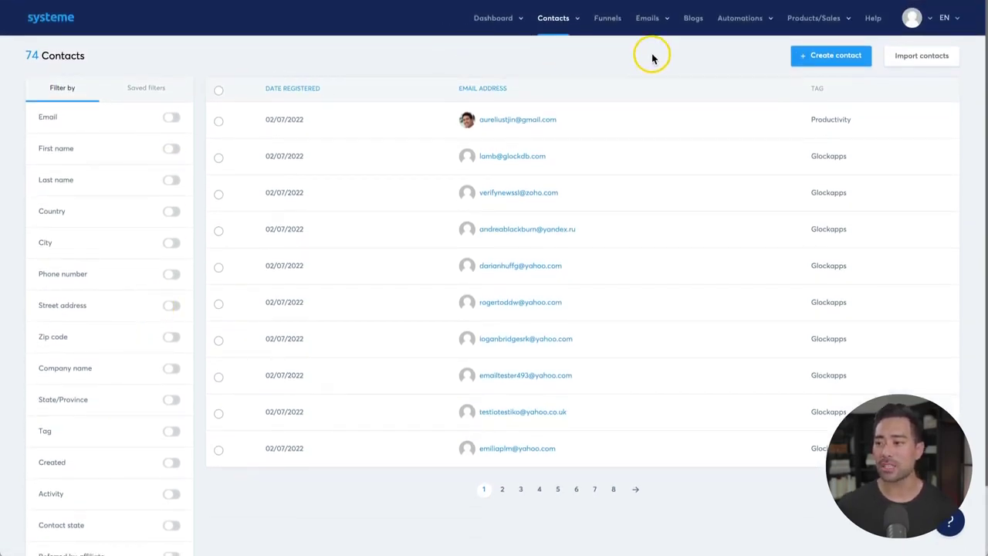
- Start a new contact and select the Glockapps, Newsletter and Podcasting tags for it
click(815, 60)
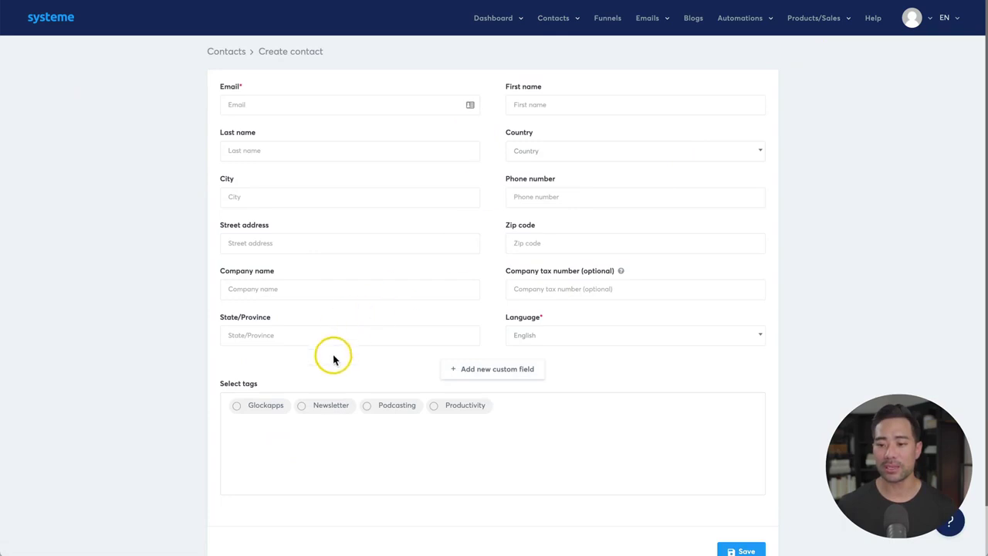
click(249, 406)
click(326, 406)
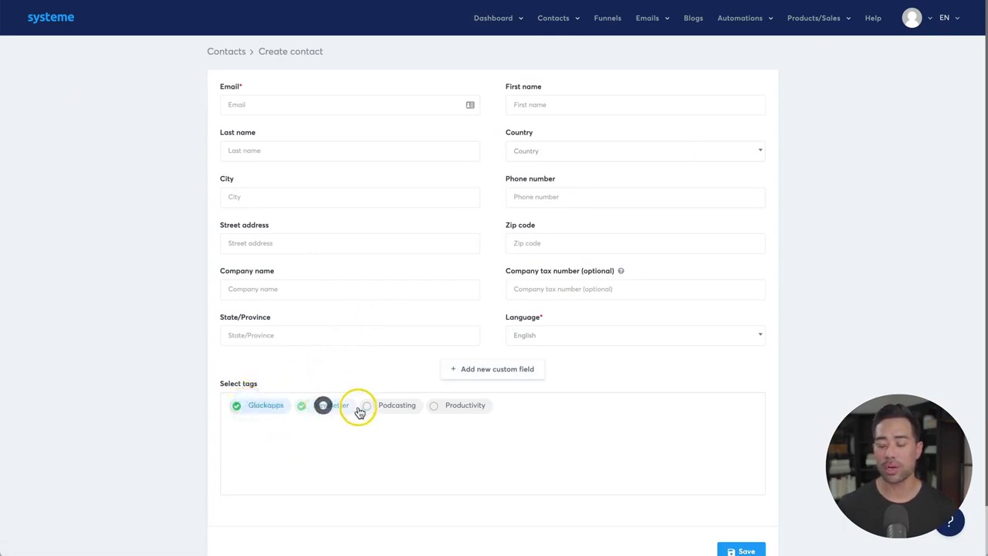
click(393, 408)
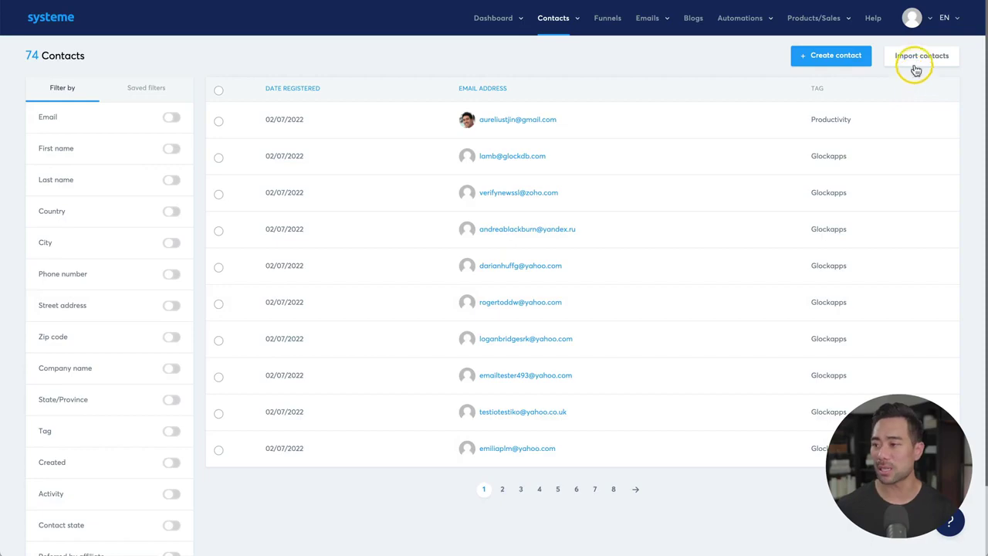
- Open the contact tagged Productivity and examine its personal details, assigned tags and source information
click(915, 65)
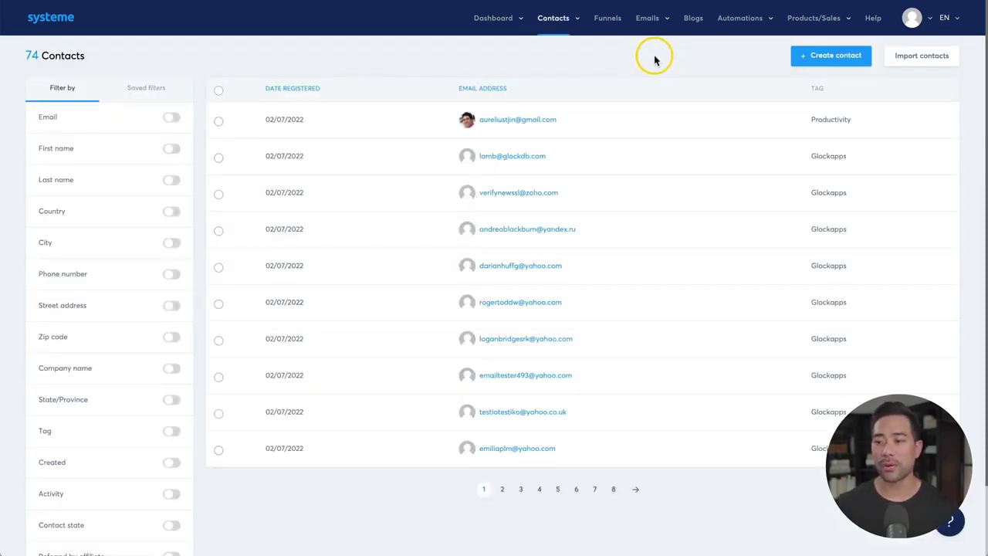
click(523, 122)
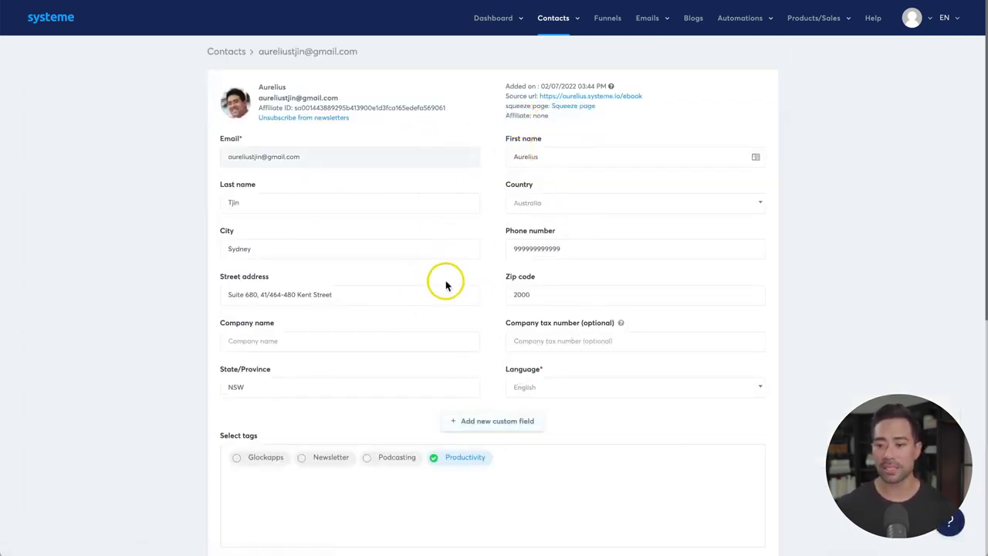
scroll(514, 338, down, 2)
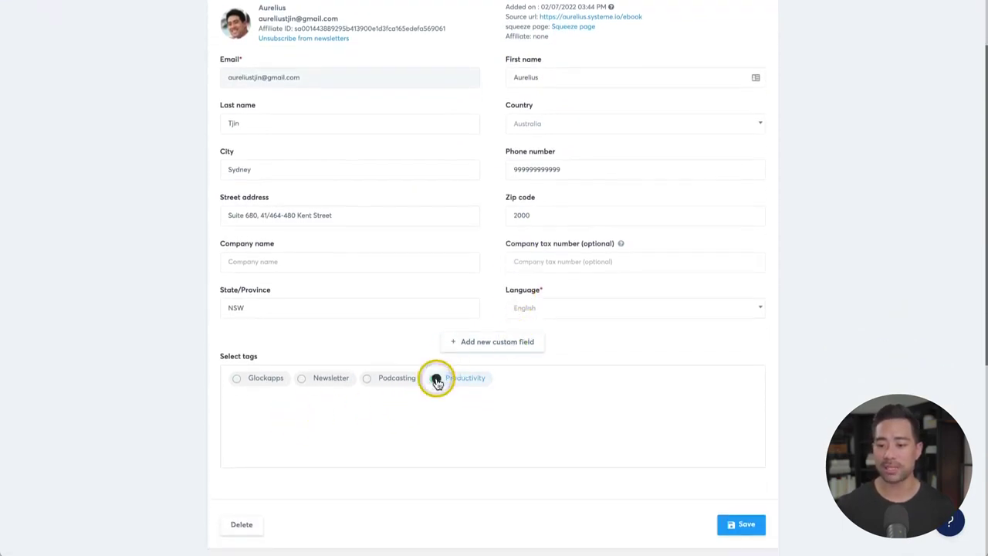
scroll(437, 382, up, 2)
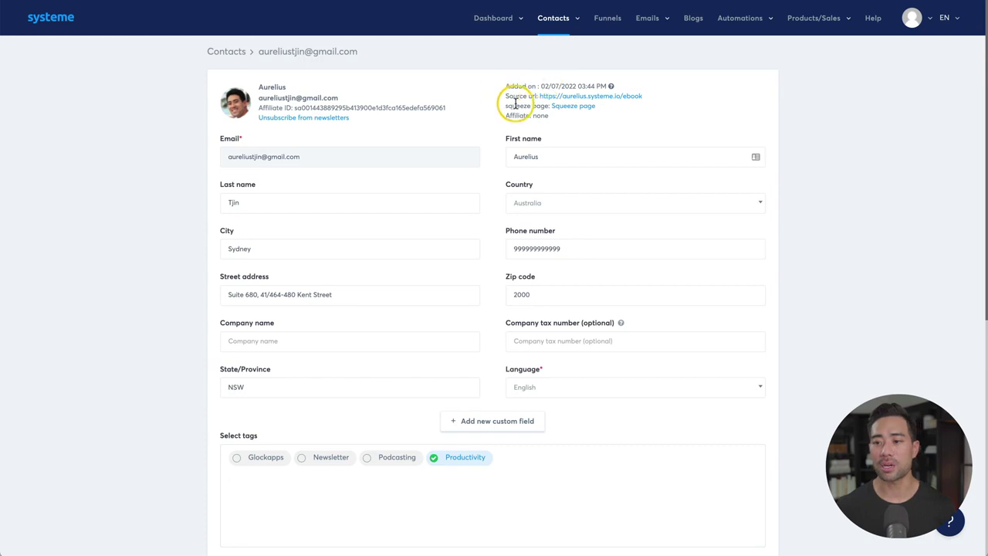
drag(516, 94, 535, 108)
click(595, 49)
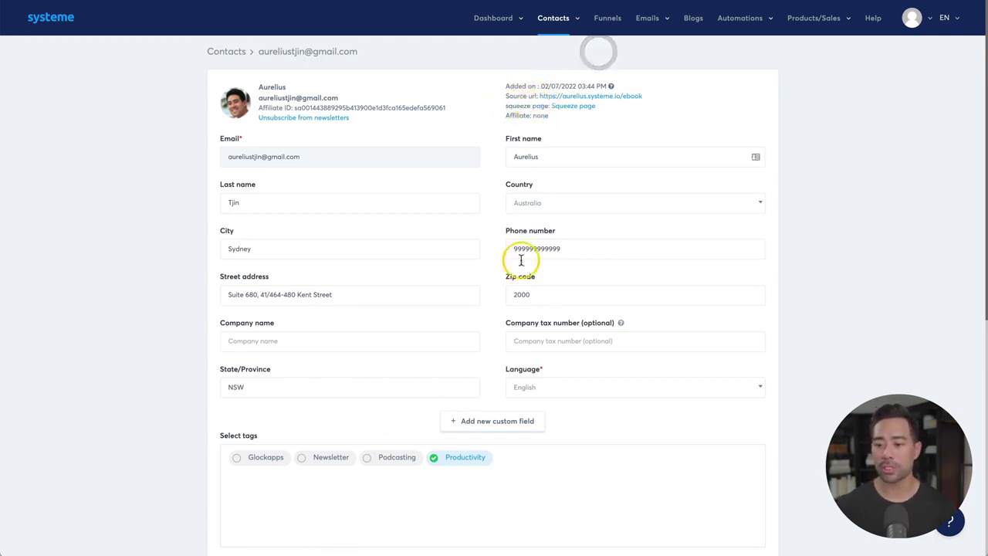
mouse_move(551, 22)
click(545, 54)
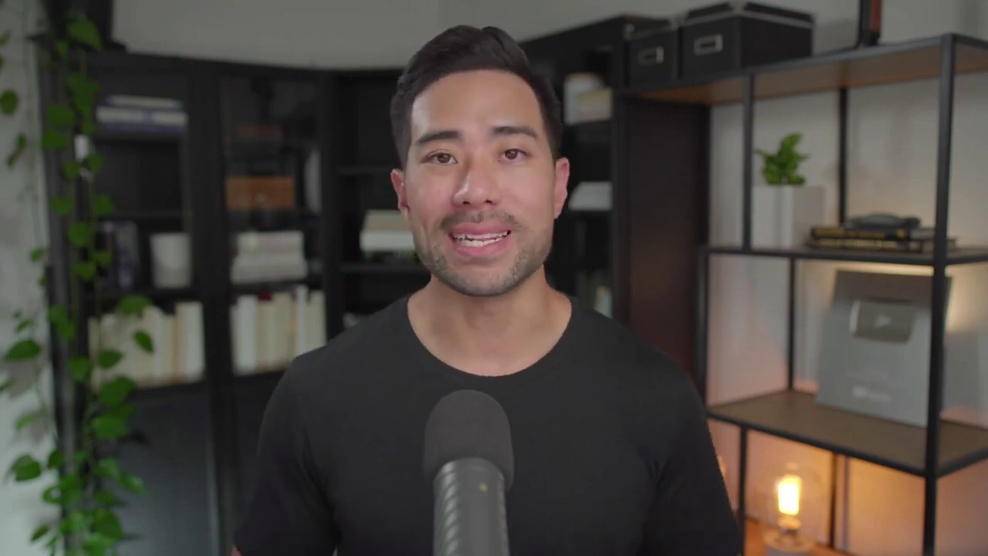
- Create a newsletter with the subject "How to record video podcasts and interviews", using the visual editor and the product funnel template
mouse_move(650, 19)
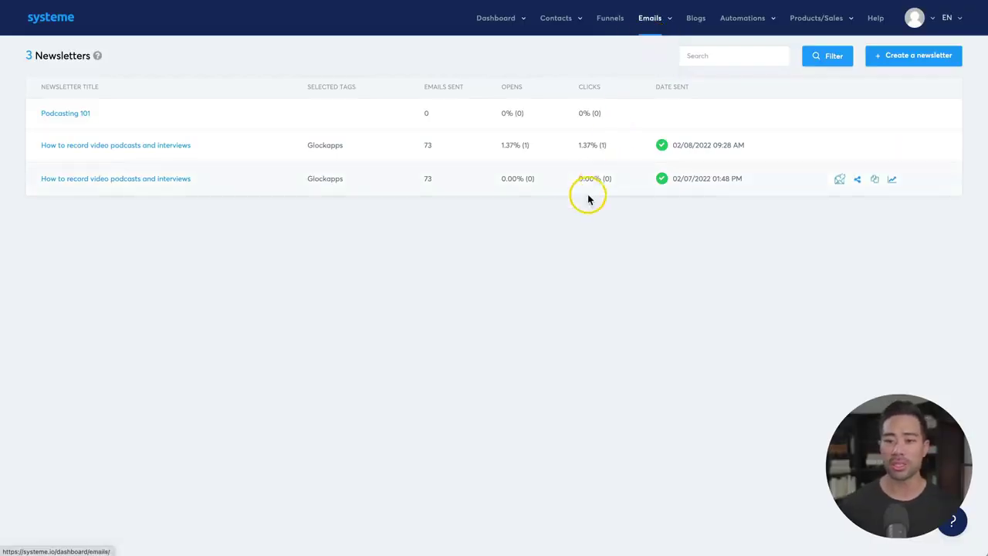
click(575, 230)
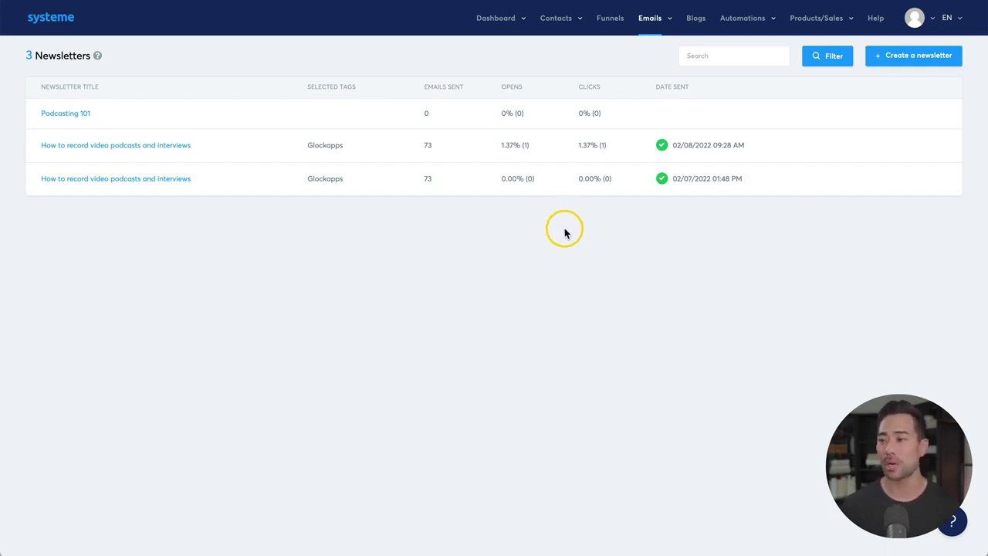
click(899, 64)
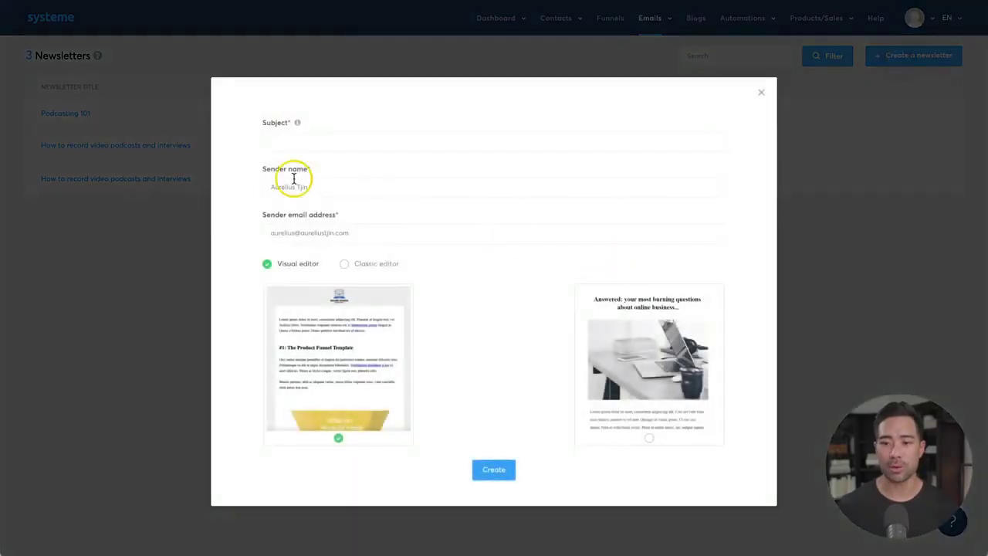
click(291, 134)
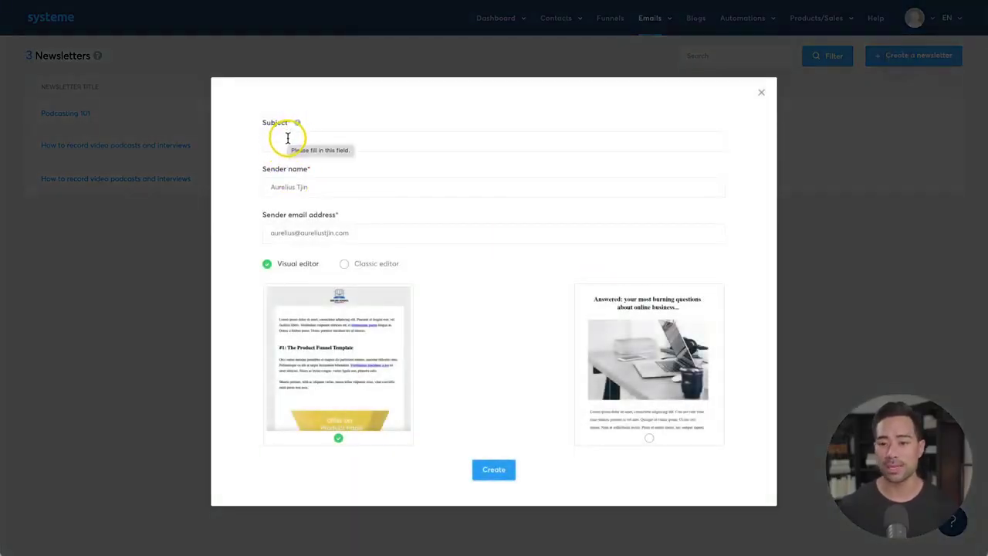
click(340, 163)
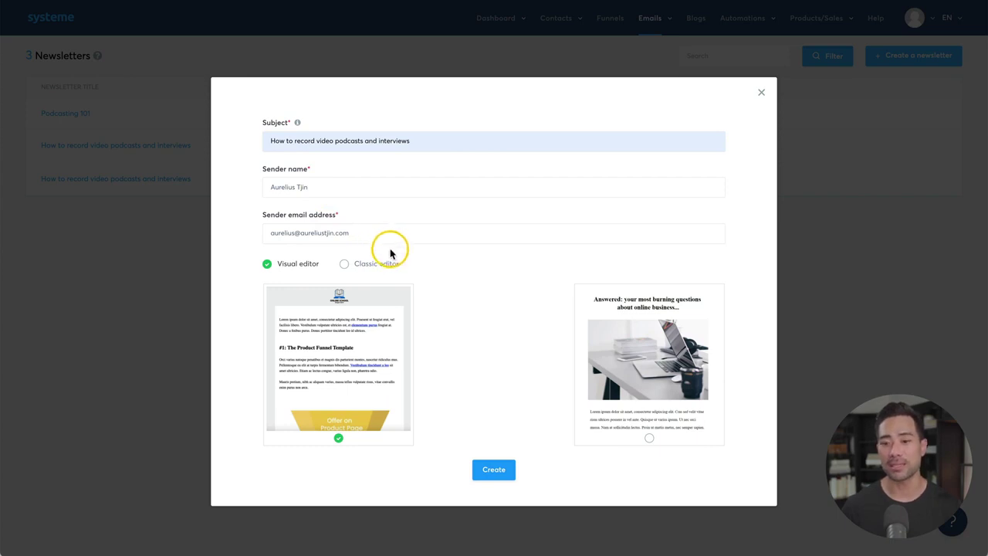
click(345, 265)
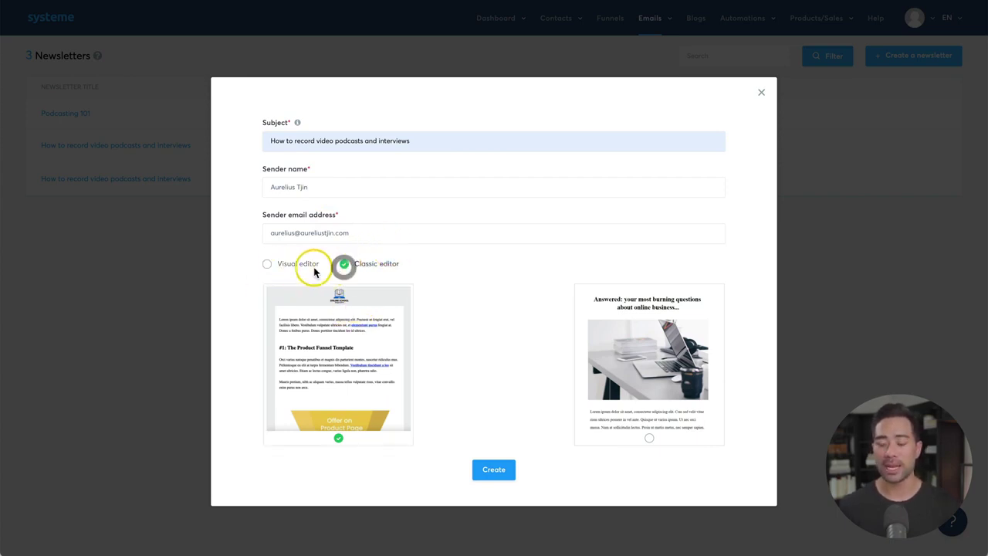
click(267, 264)
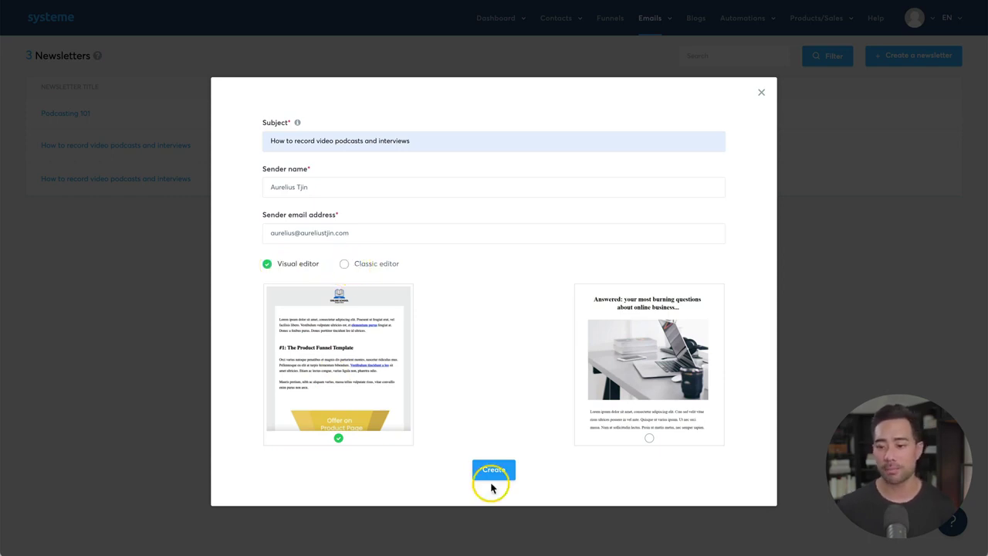
click(494, 470)
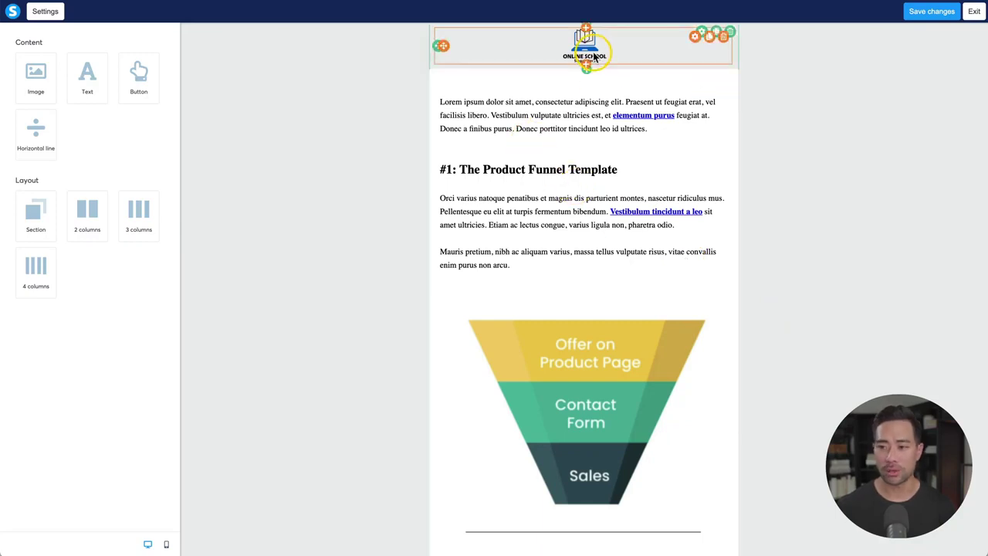
- Check the logo, intro text and "#1: The Product Funnel Template" heading of the email, then save the design and exit the editor
click(594, 58)
click(550, 99)
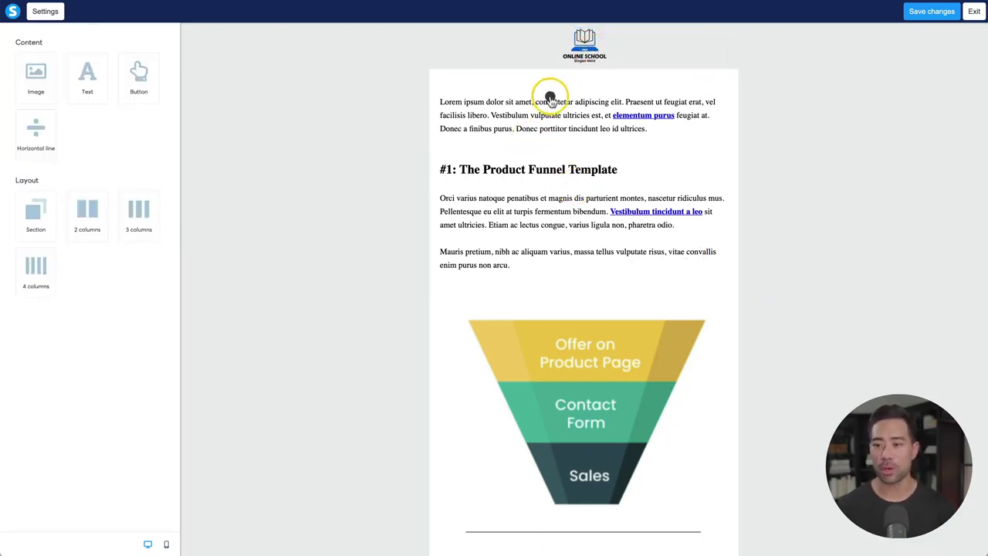
click(529, 116)
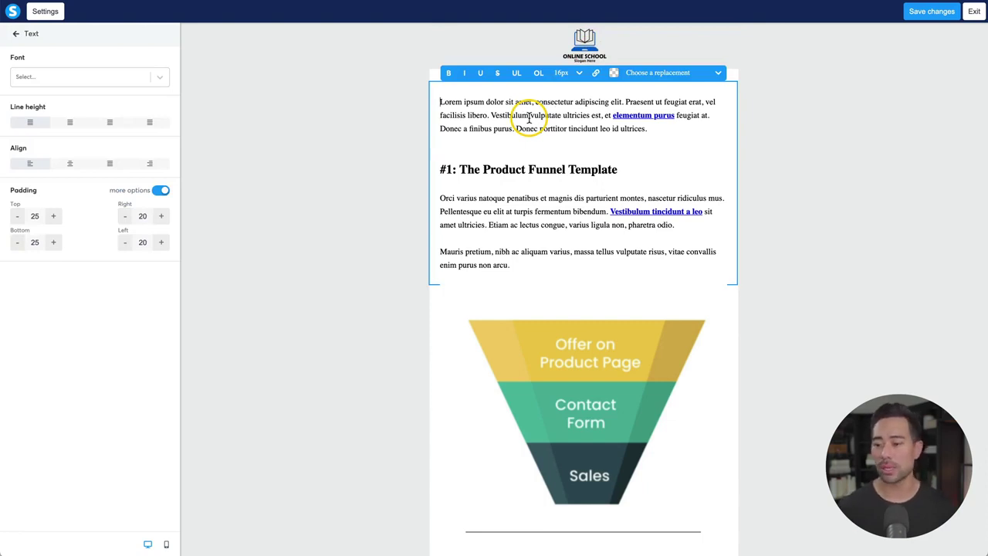
click(506, 130)
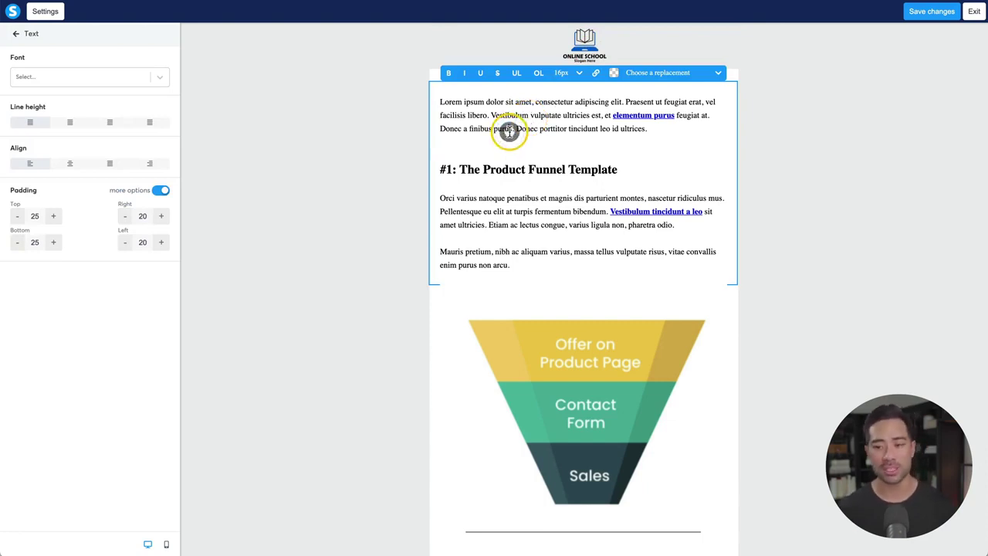
triple_click(515, 170)
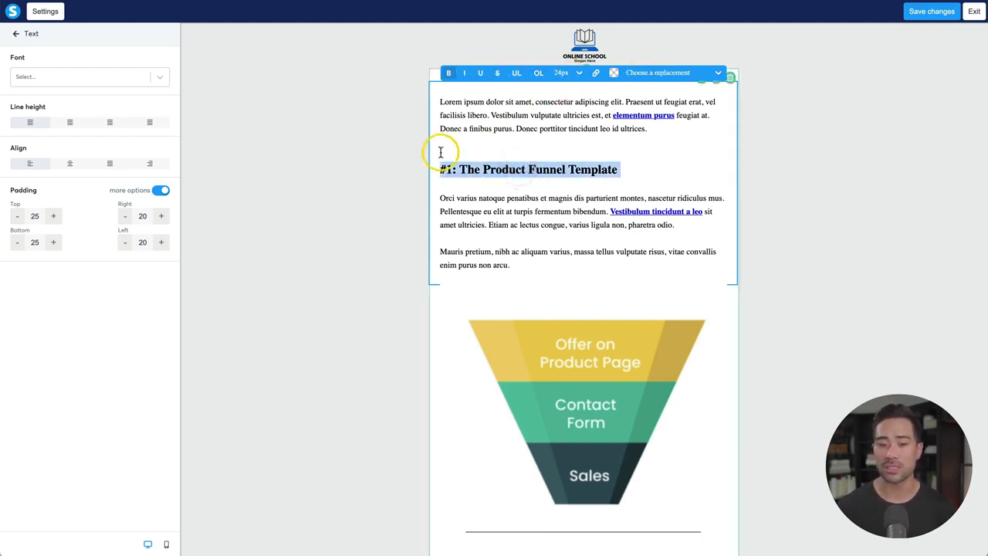
click(930, 11)
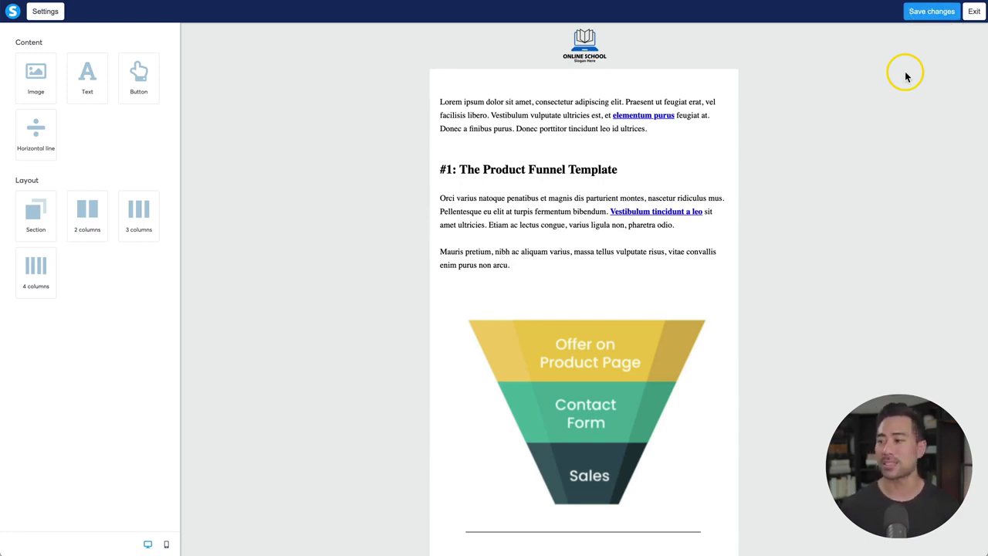
click(972, 19)
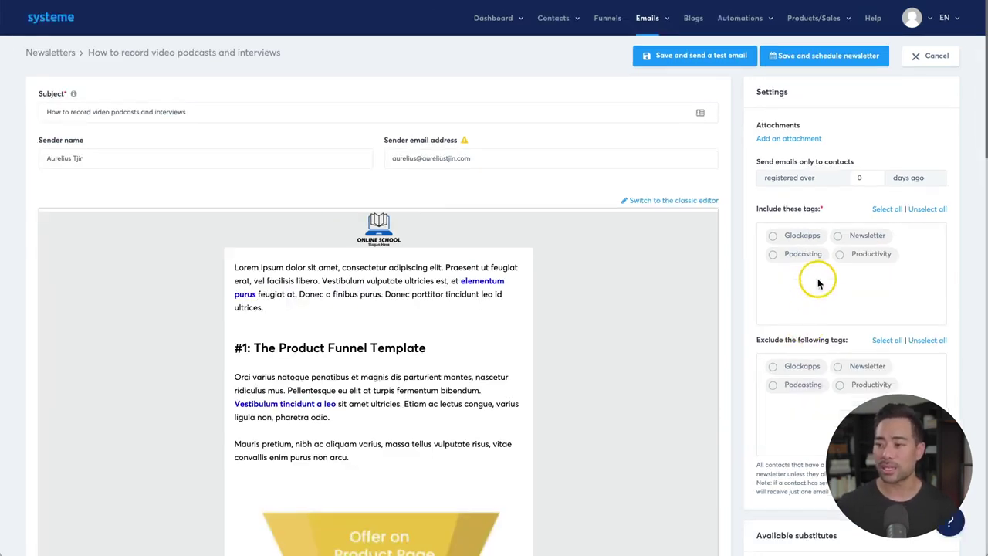
- Include the Newsletter tag as recipients and send only to contacts registered over 30 days ago
click(838, 237)
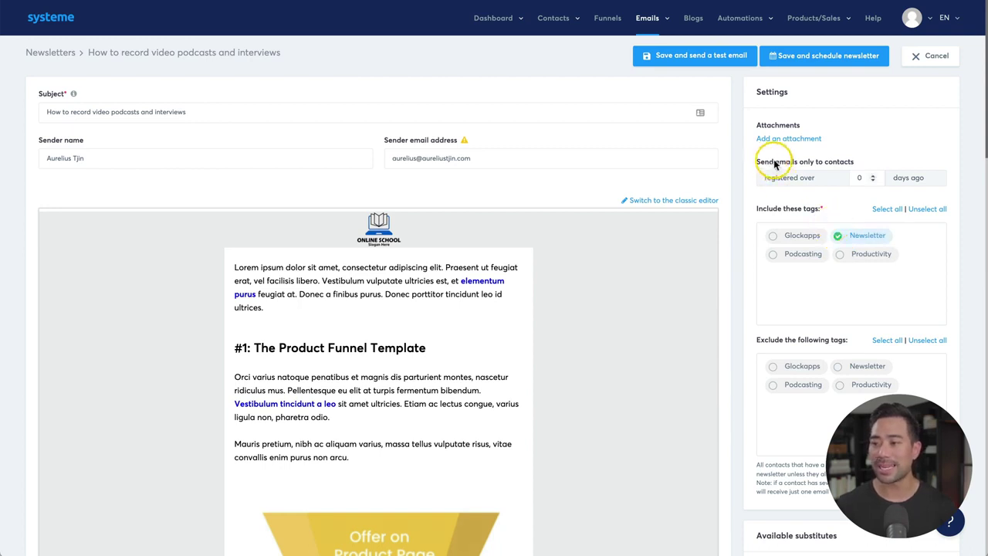
click(863, 178)
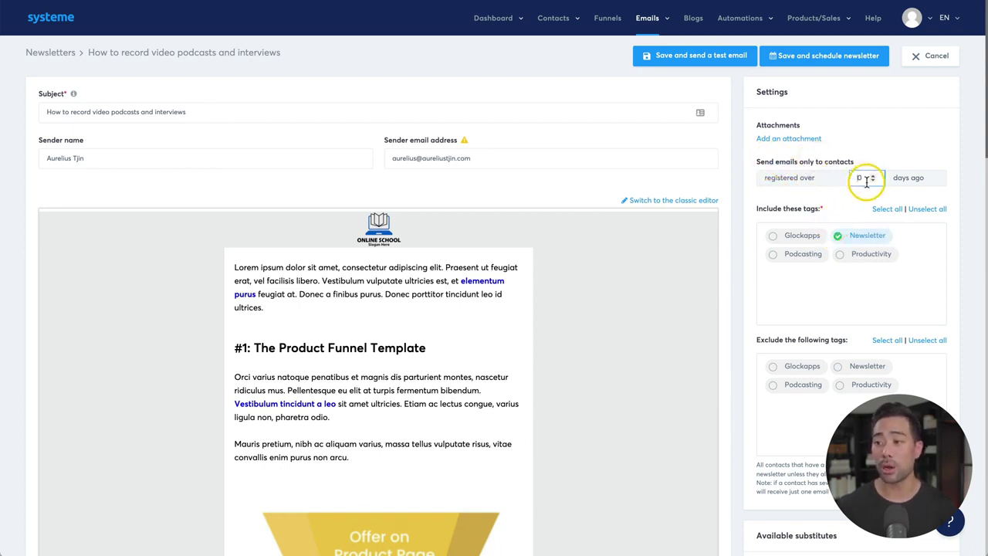
double_click(865, 178)
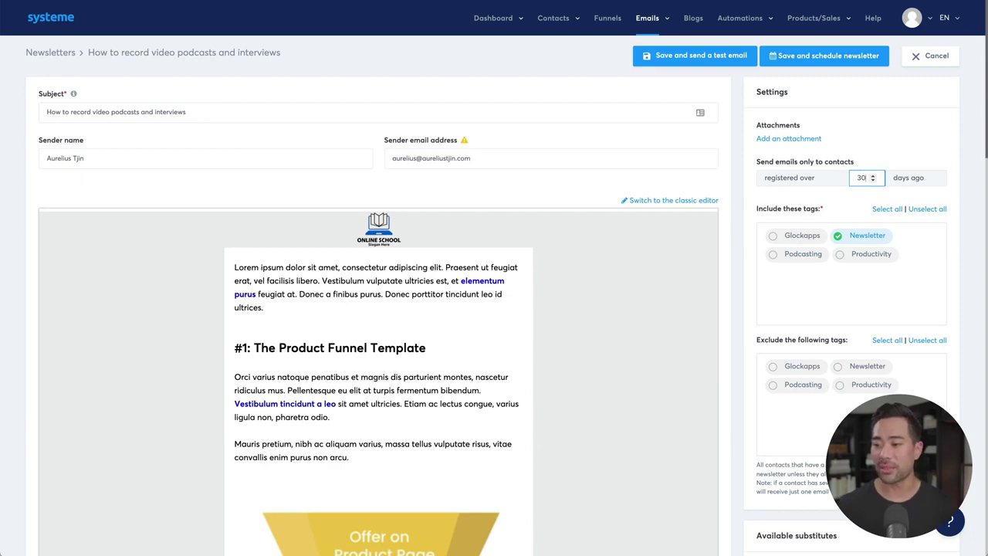
- Review the newsletter's tag exclusion options and the list of available substitutes for personalising the email
scroll(868, 178, down, 3)
scroll(815, 332, down, 1)
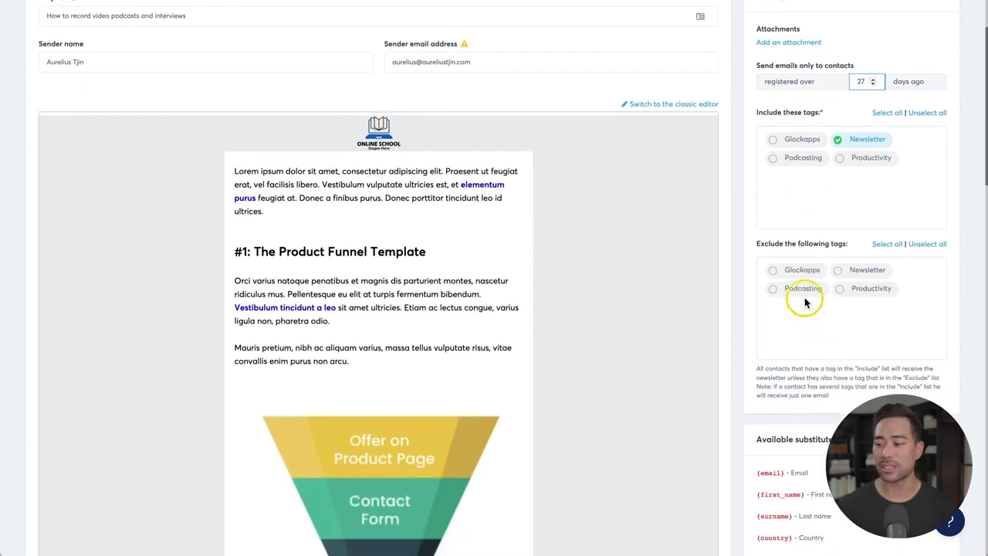
scroll(820, 319, down, 5)
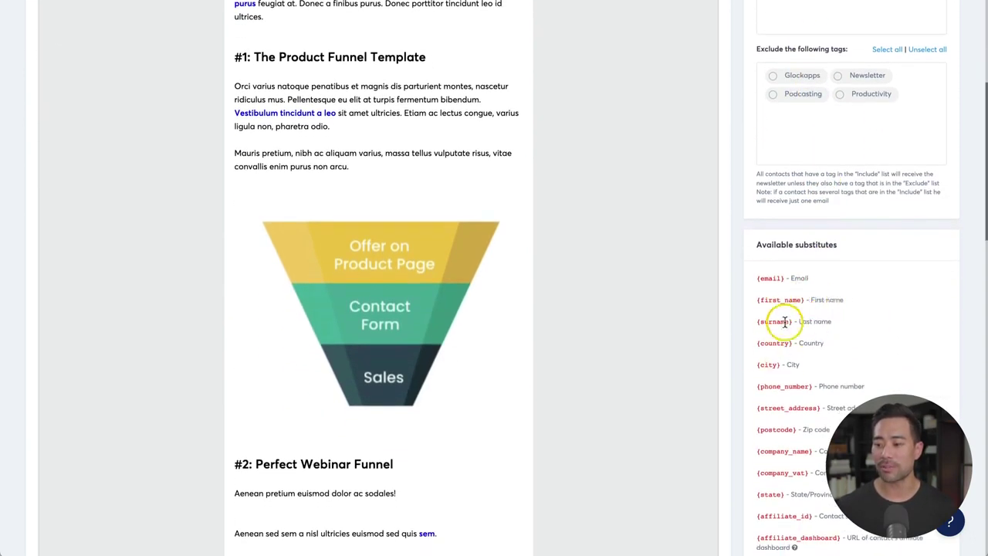
scroll(785, 321, down, 3)
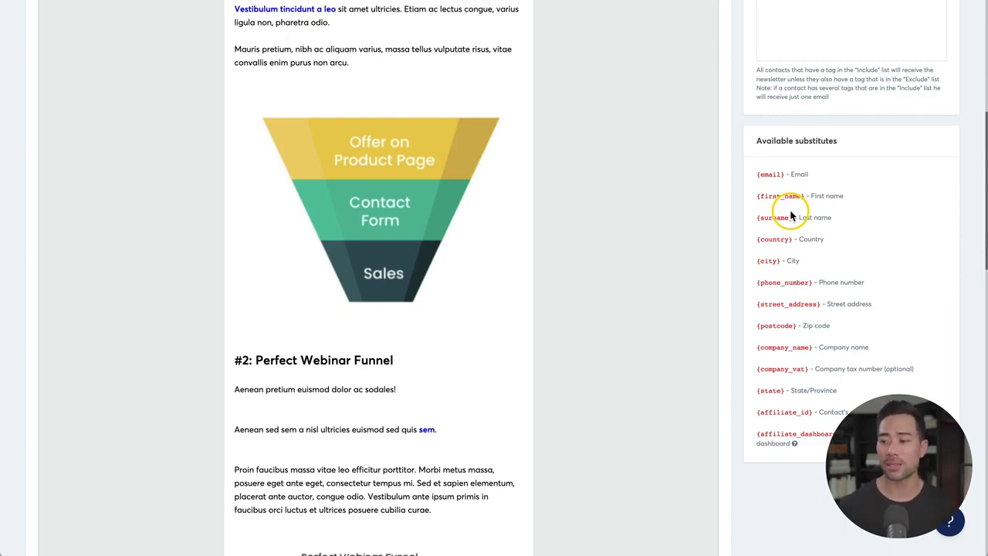
scroll(799, 247, up, 10)
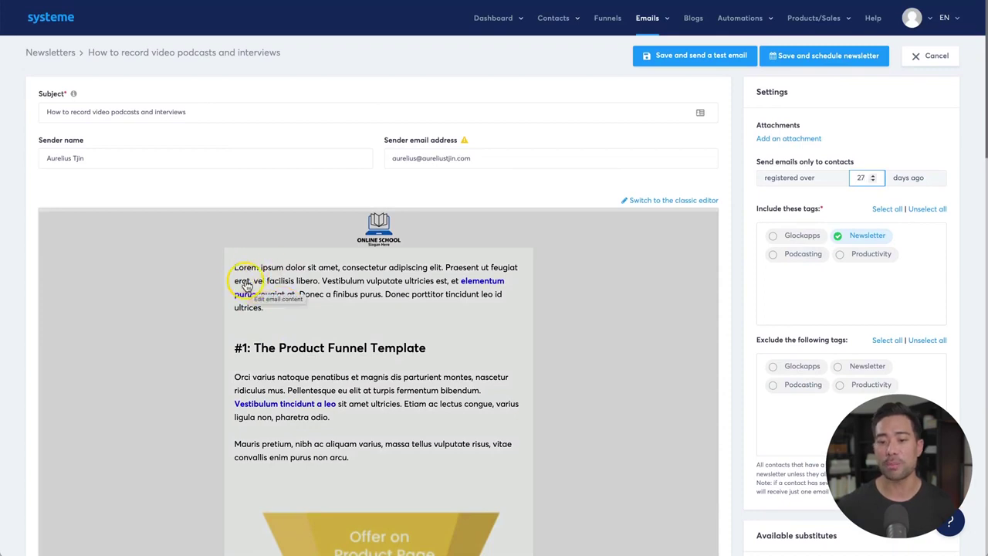
click(862, 311)
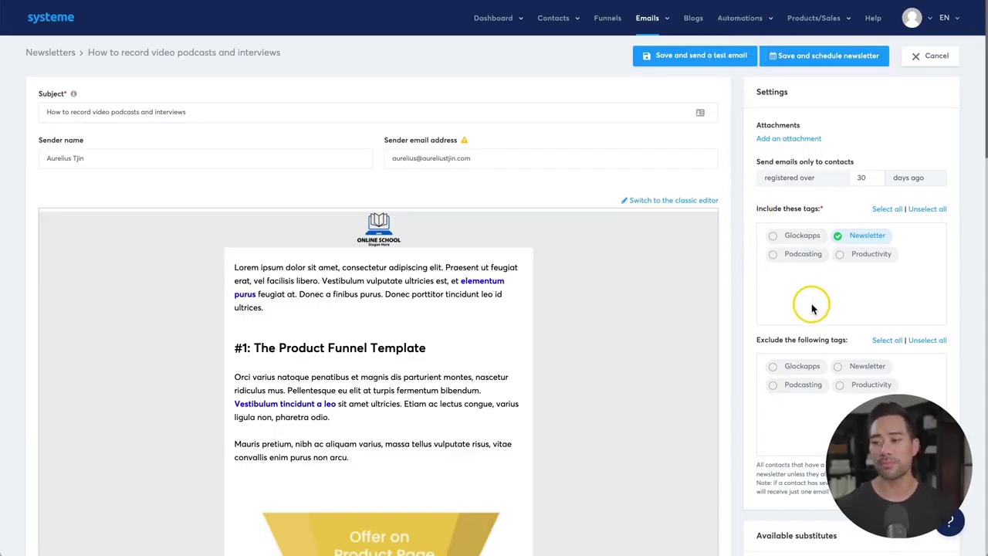
- Save the newsletter, open its scheduling page and review the options for a test email, scheduled sending and immediate sending
scroll(812, 310, down, 8)
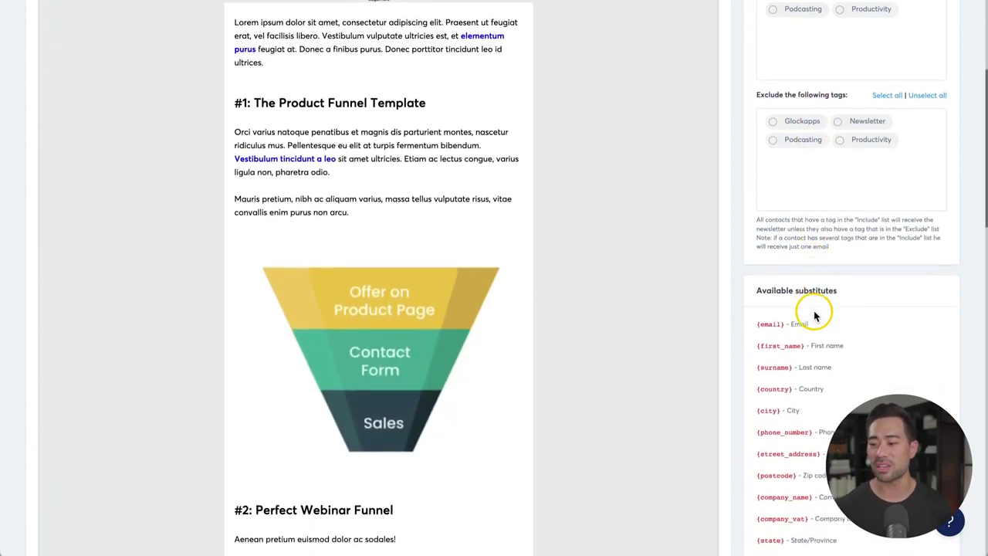
scroll(813, 315, up, 10)
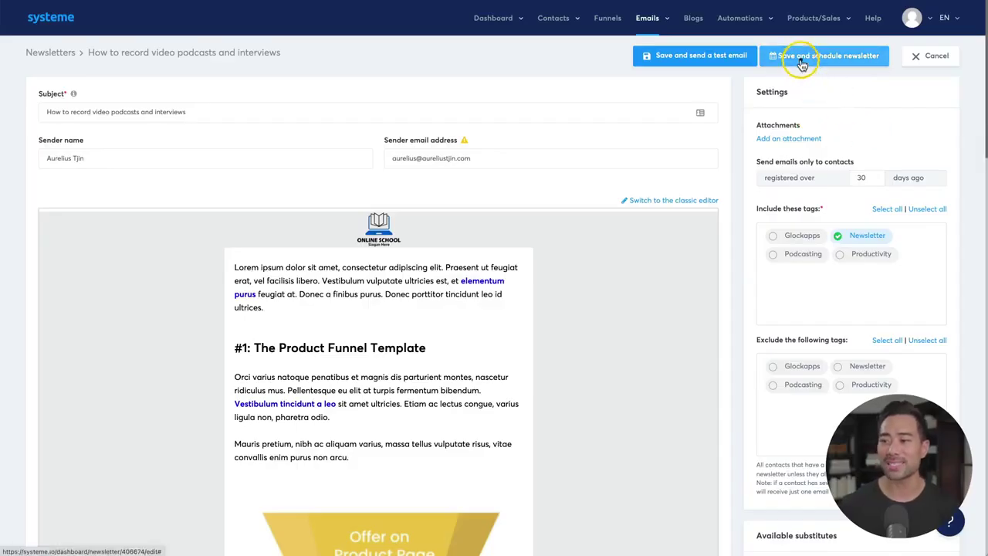
click(801, 62)
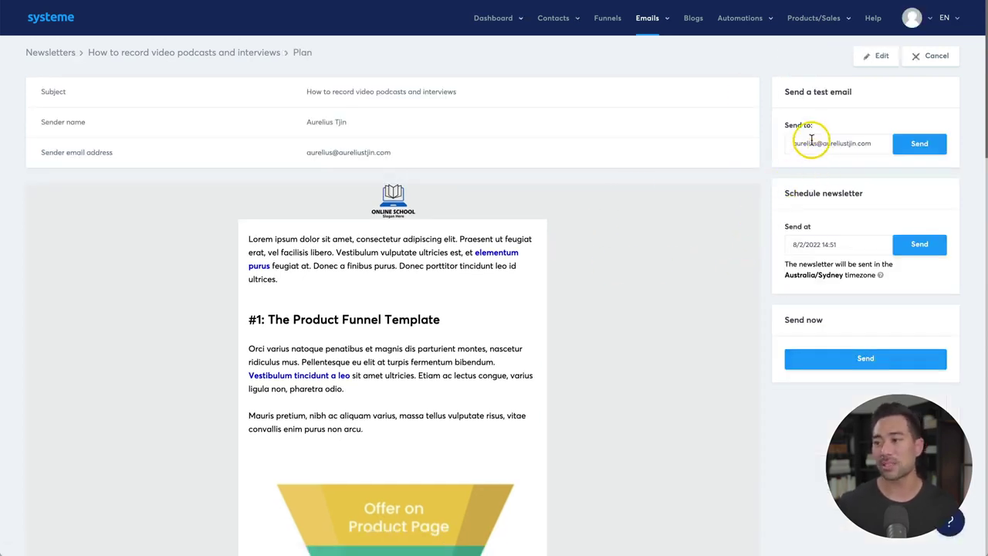
click(843, 142)
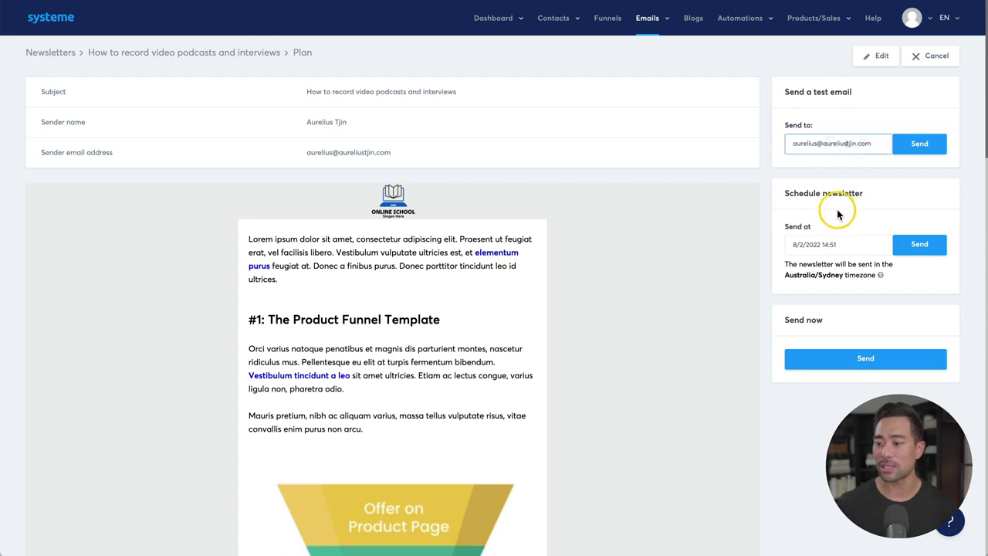
drag(841, 194, 879, 194)
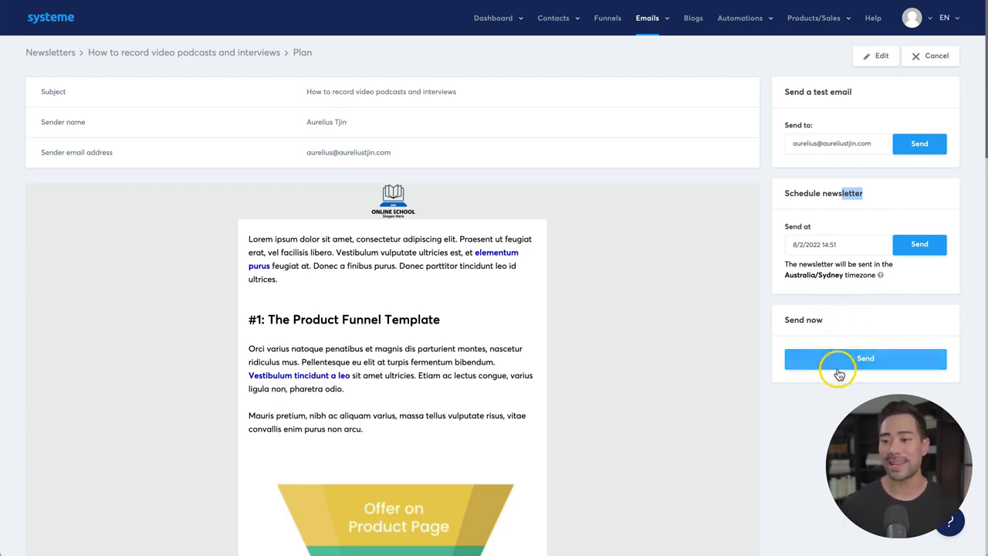
click(815, 424)
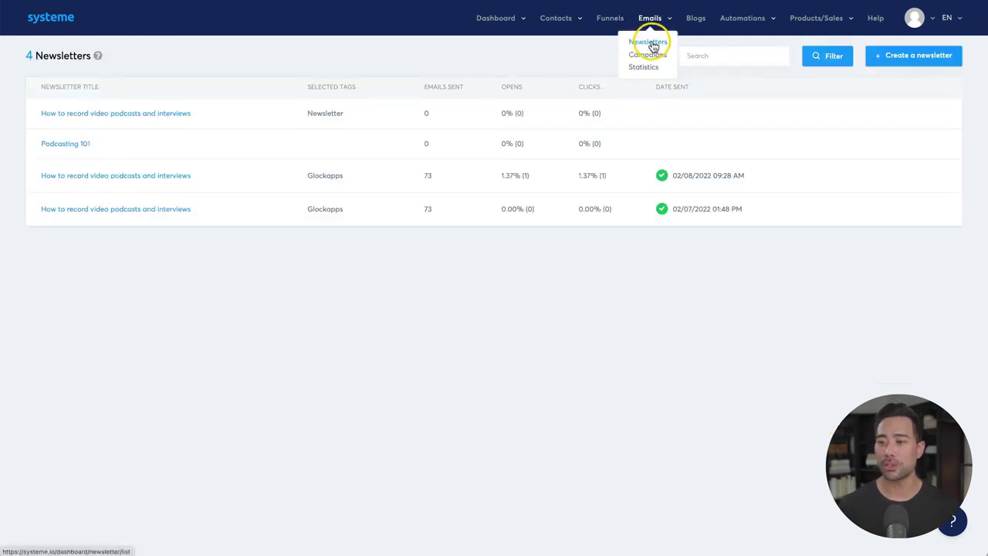
- Switch from the newsletters to the email campaigns list and open the My Free Ebook campaign
click(554, 270)
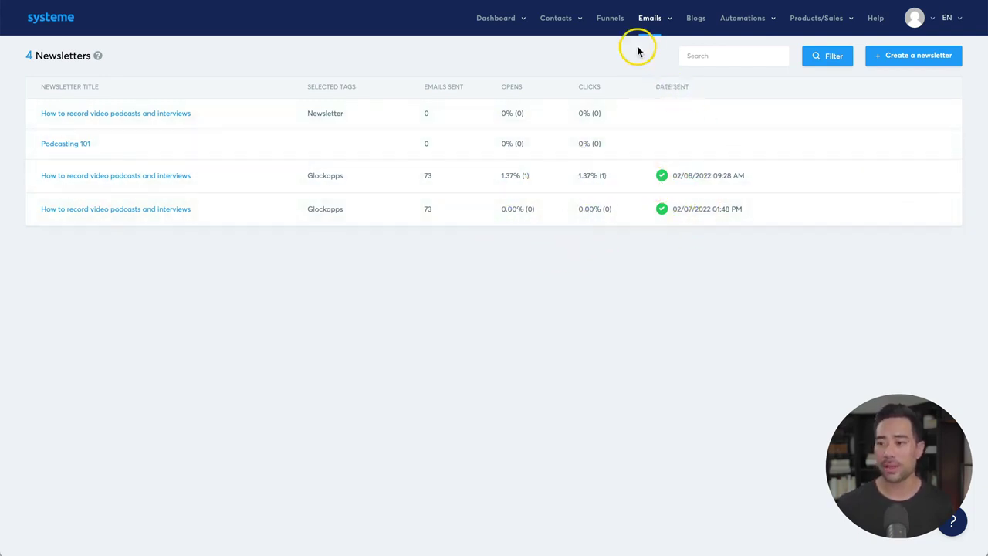
mouse_move(658, 34)
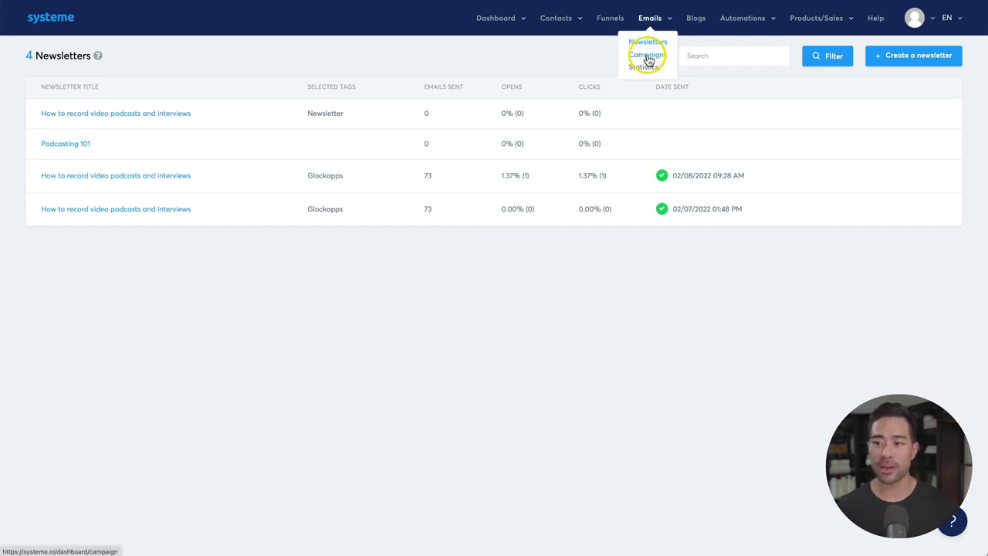
click(647, 55)
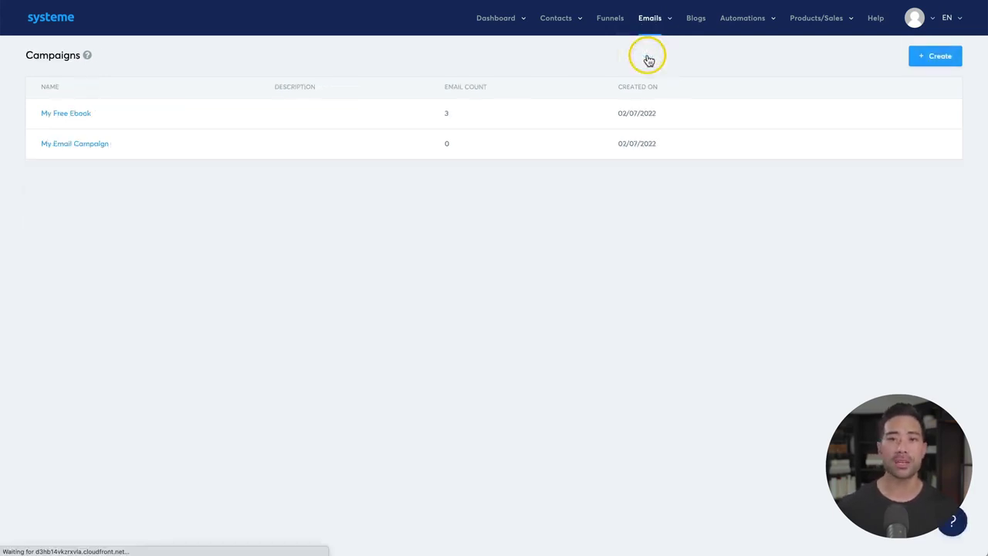
click(115, 227)
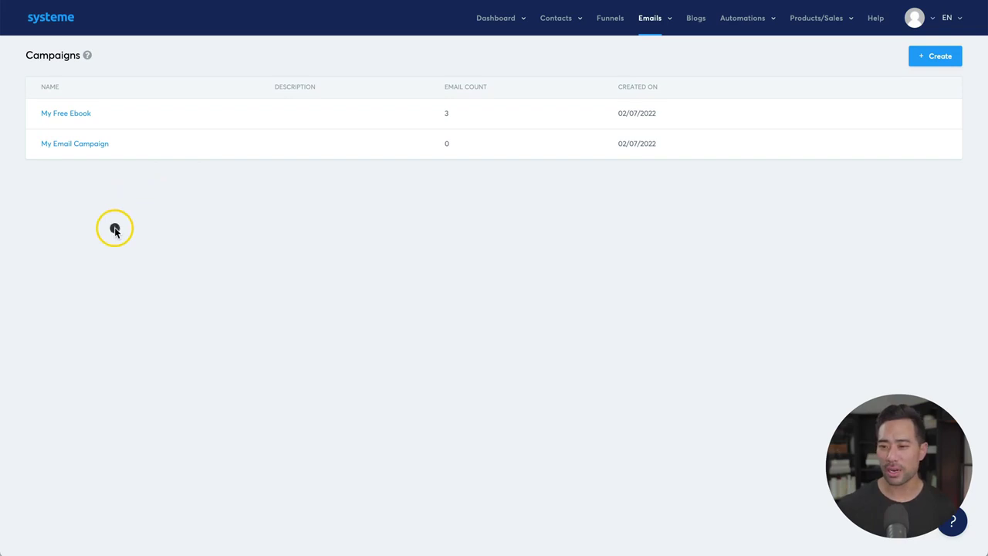
click(64, 118)
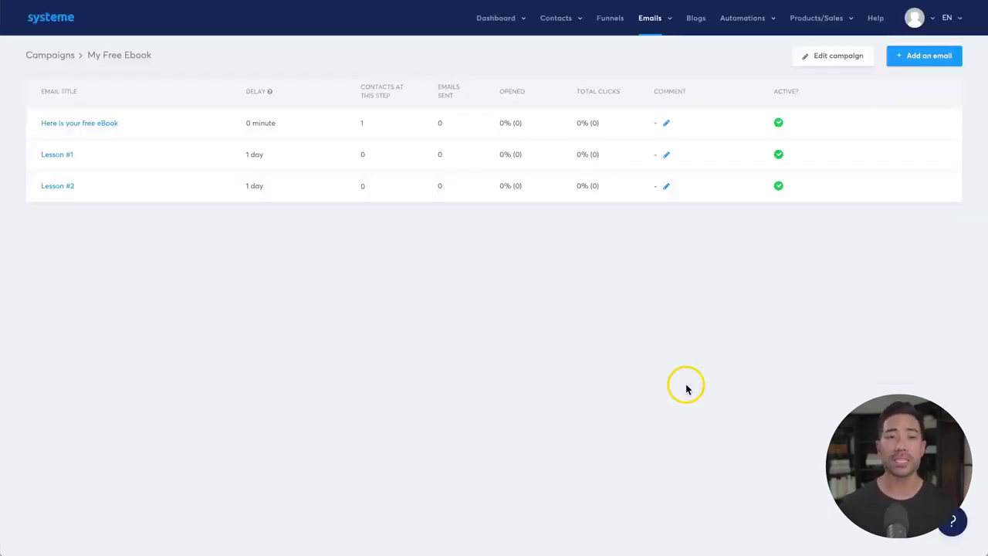
- Add an email with the subject "Lesson #3" to the campaign, using the visual editor and the product funnel template, and save its design
click(929, 59)
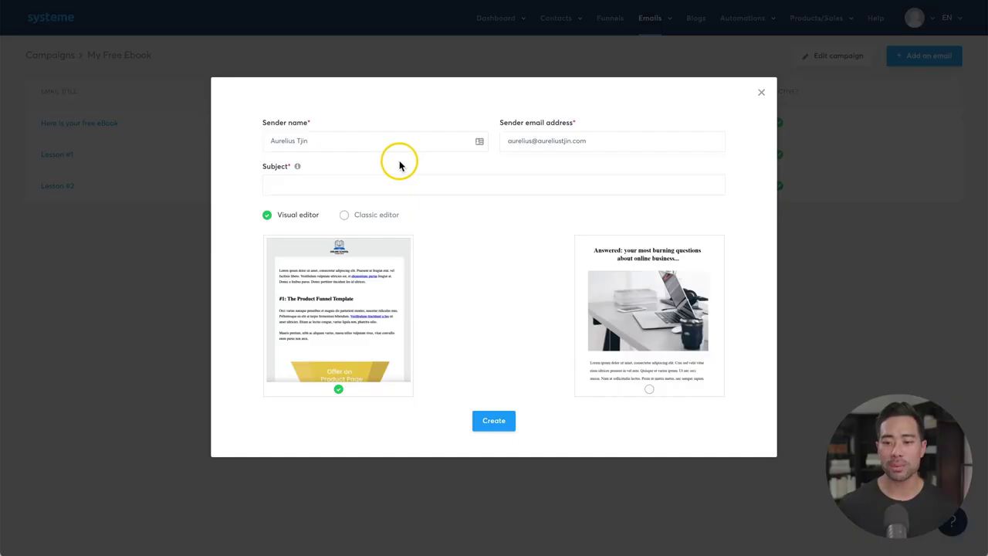
click(309, 187)
text(Lesson)
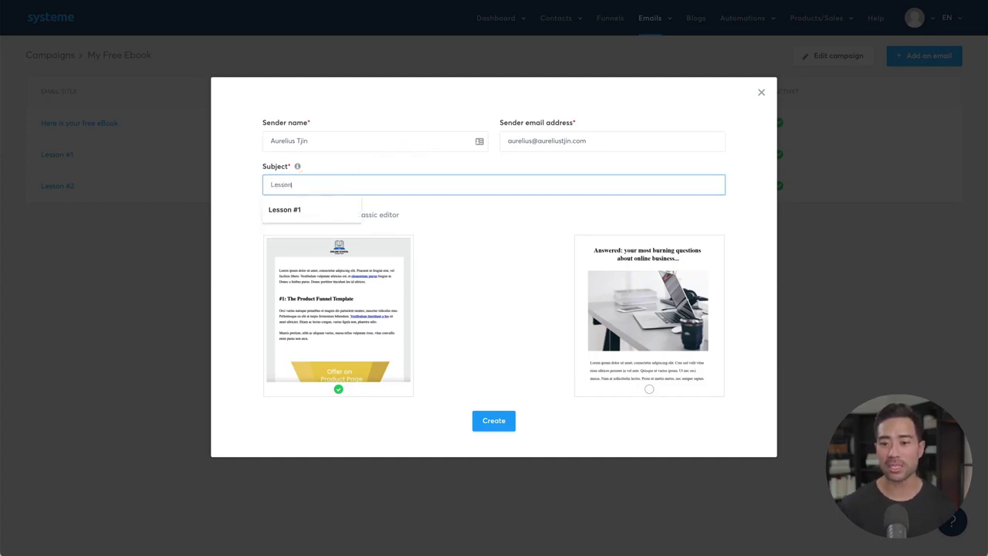
text( #3)
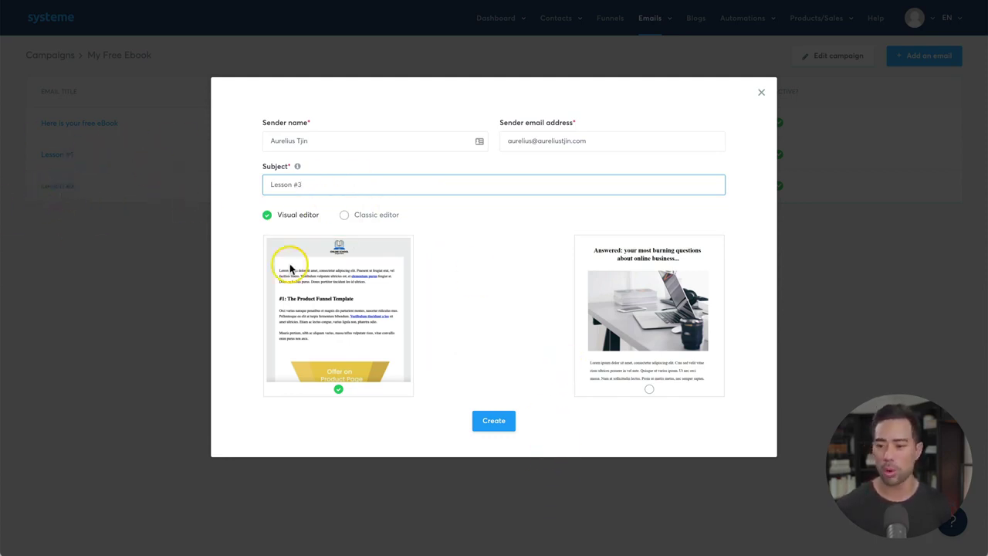
click(495, 423)
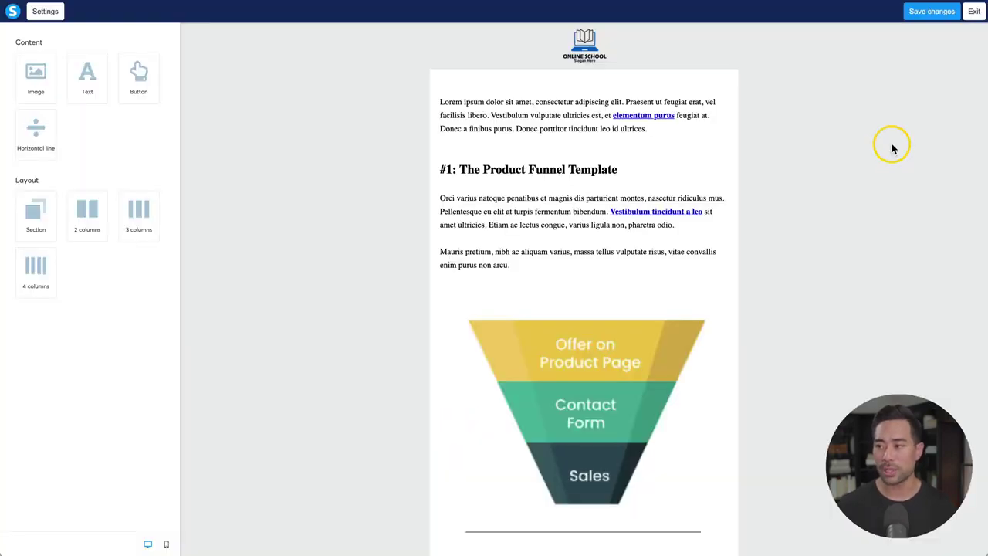
click(932, 11)
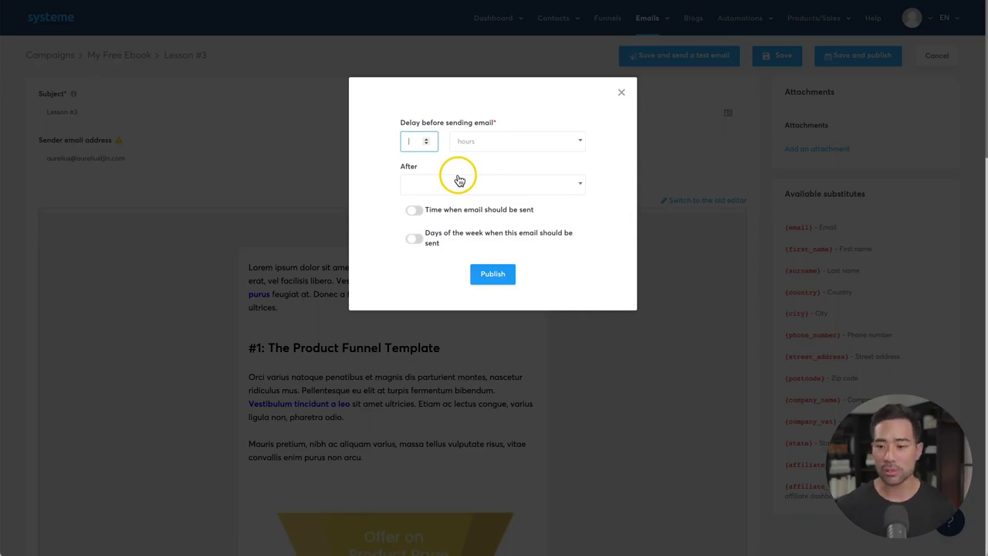
- Set the Lesson #3 email to go out with a delay of 1 day after Lesson #2
text(1)
click(487, 143)
click(470, 180)
click(456, 189)
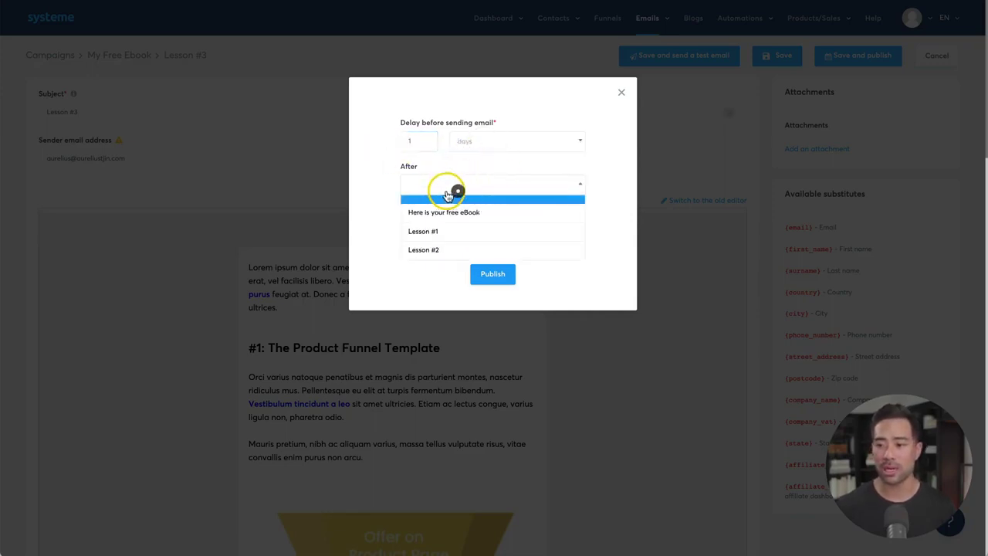
click(427, 251)
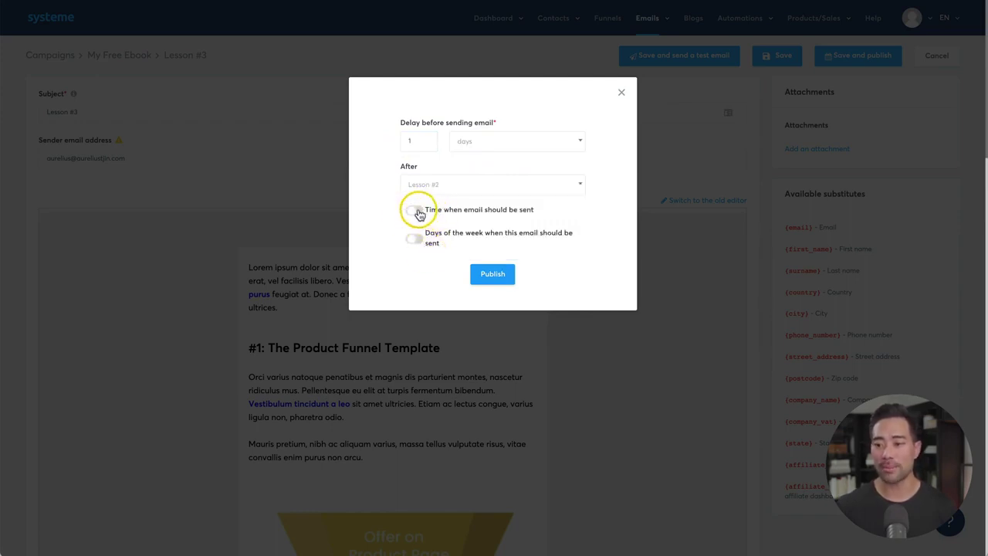
- Restrict the email's sending days by excluding Sunday, leave the specific send time off, and publish the email
click(414, 211)
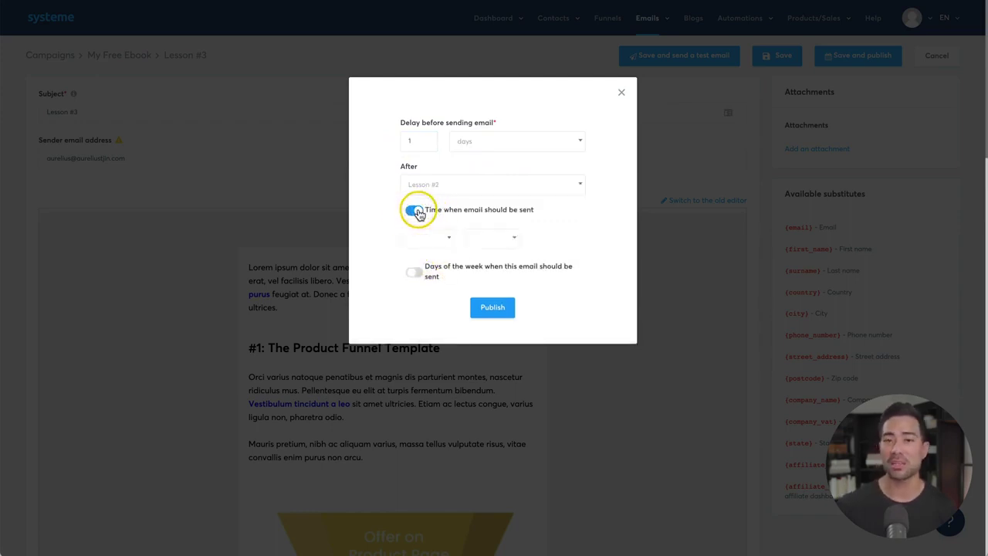
click(418, 214)
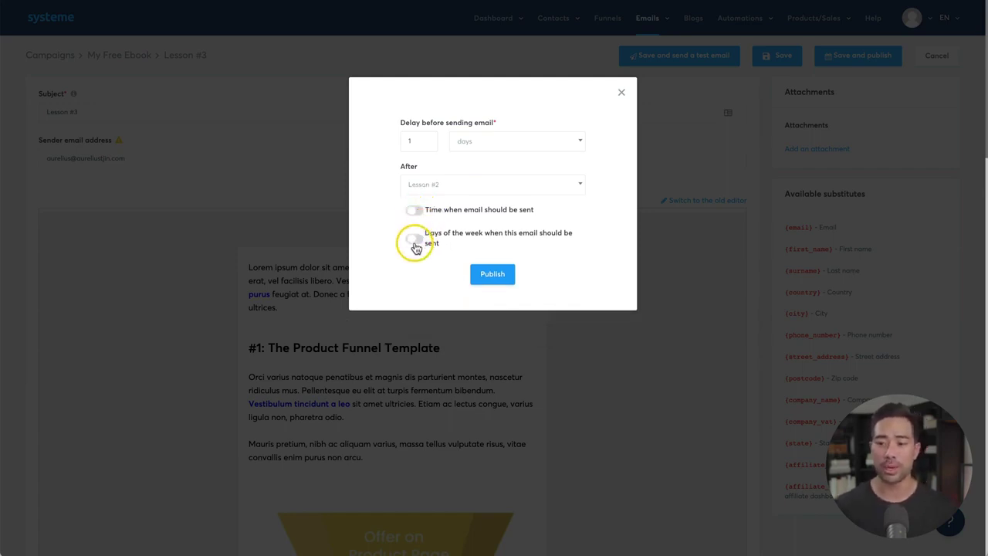
click(415, 241)
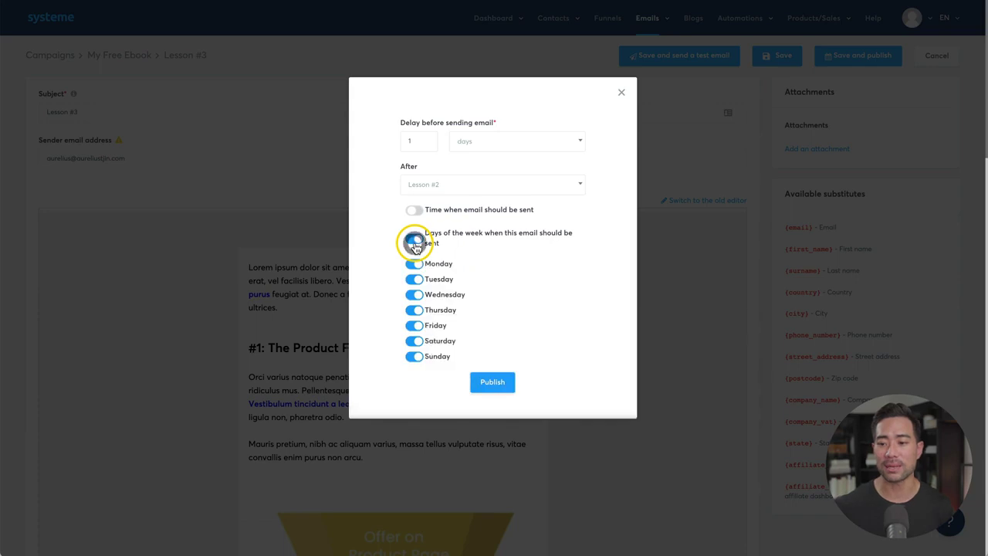
click(415, 357)
click(491, 384)
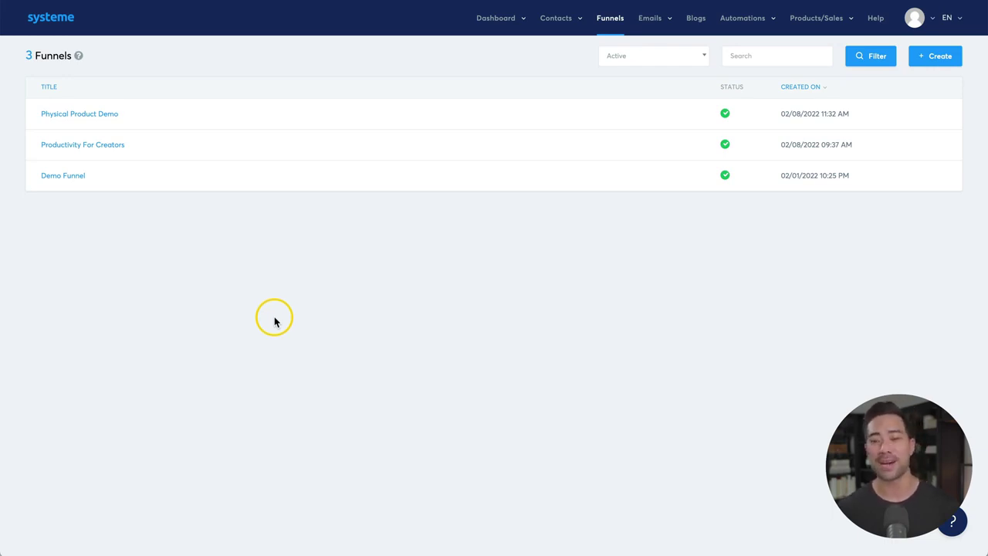
- Open the Productivity For Creators funnel from the funnels list and view its Free Ebook squeeze page settings
click(275, 321)
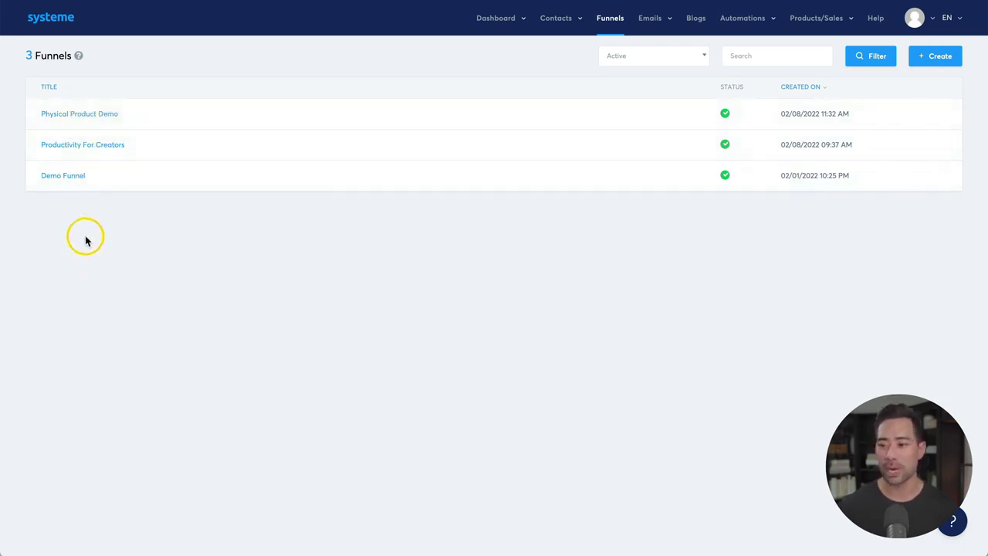
click(88, 151)
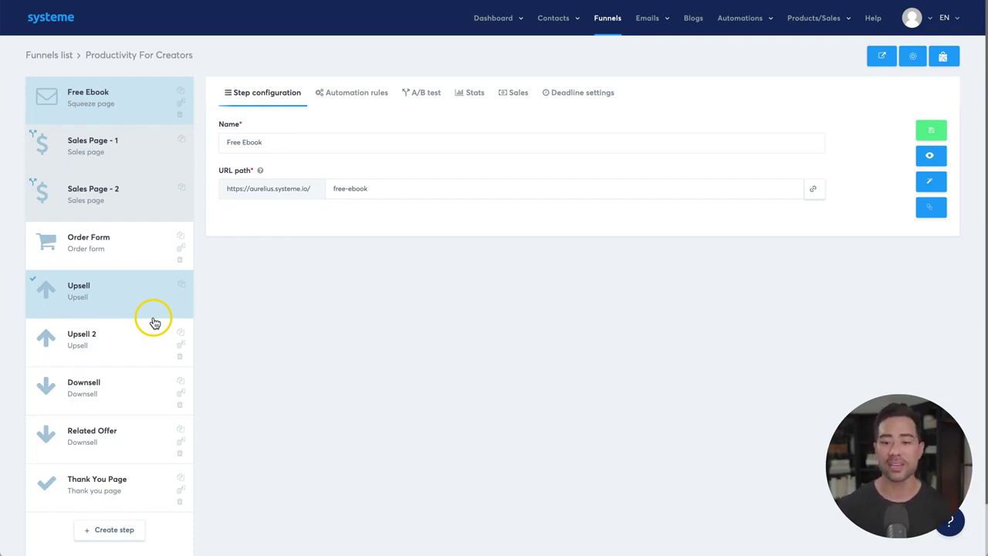
click(87, 108)
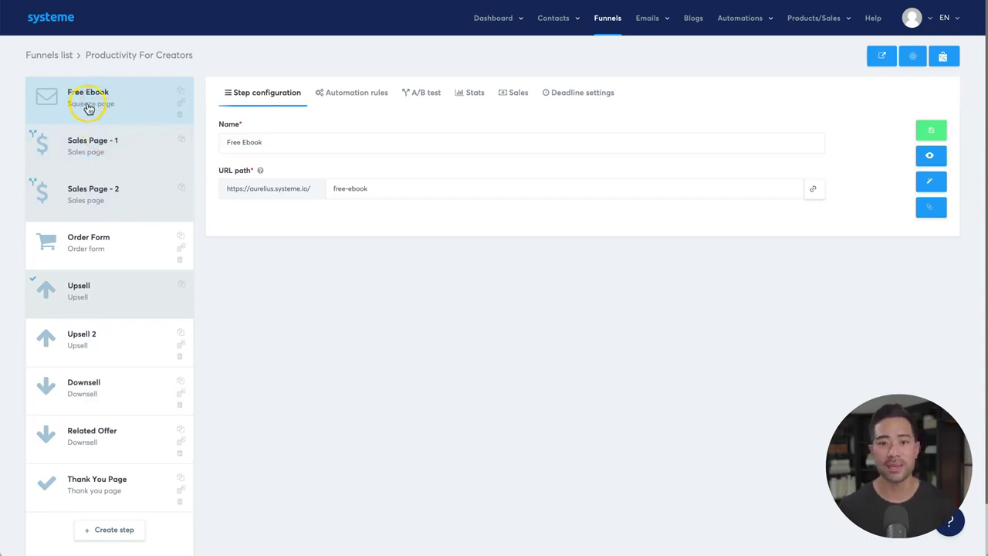
click(89, 109)
- Look through the settings of Sales Page - 1, Sales Page - 2 and the Order Form in the funnel
click(93, 149)
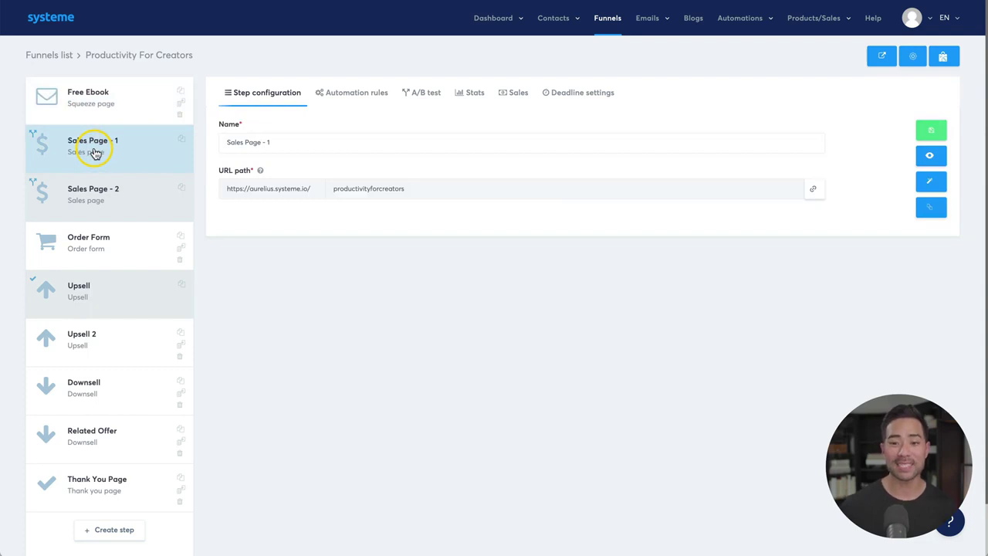
click(97, 195)
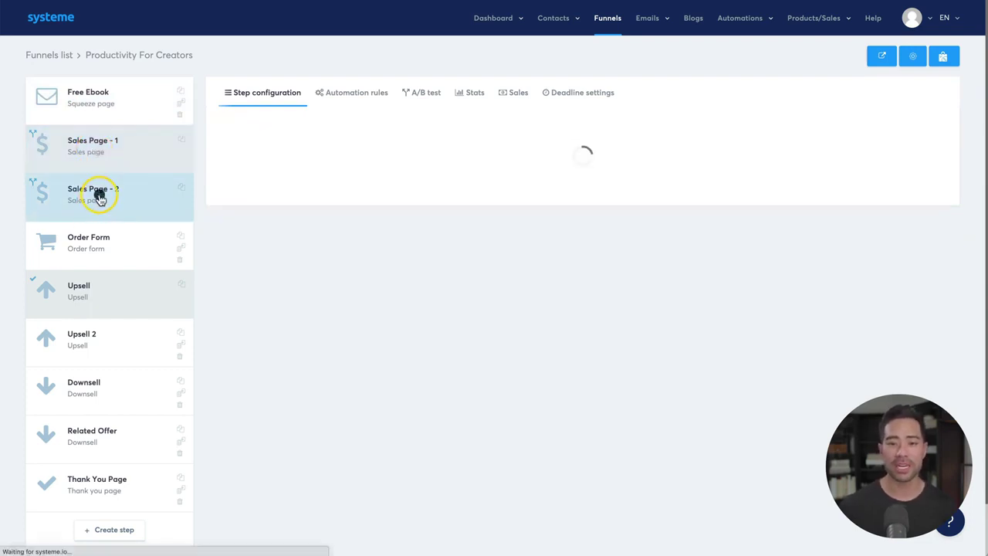
click(104, 160)
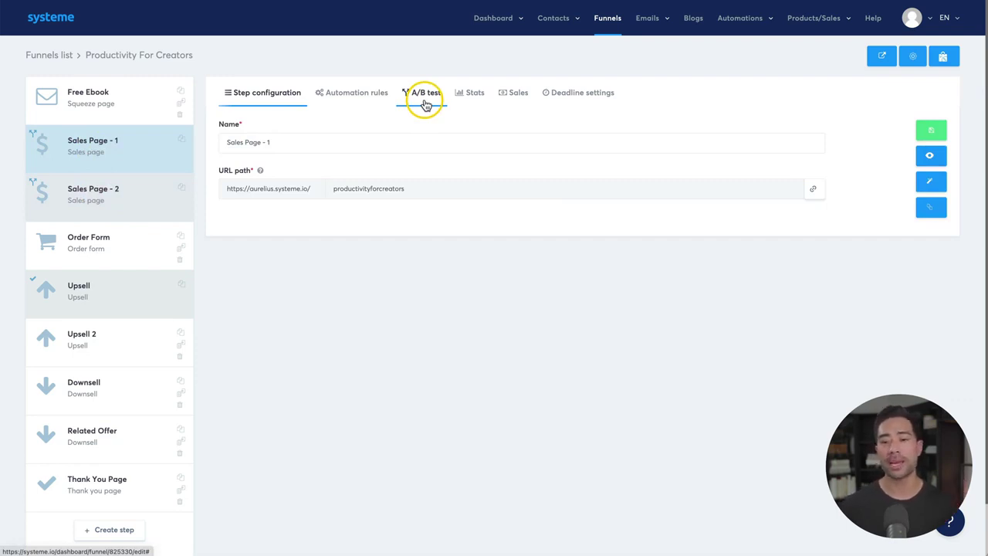
click(130, 262)
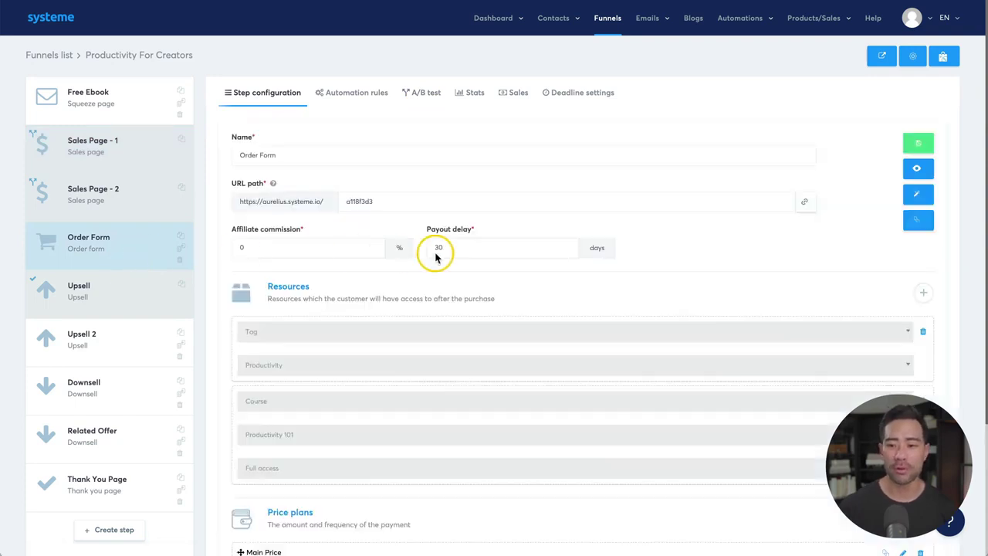
- Review the settings of the Upsell, Upsell 2, Downsell, Related Offer and Thank You Page steps, and return to the Free Ebook step
click(98, 300)
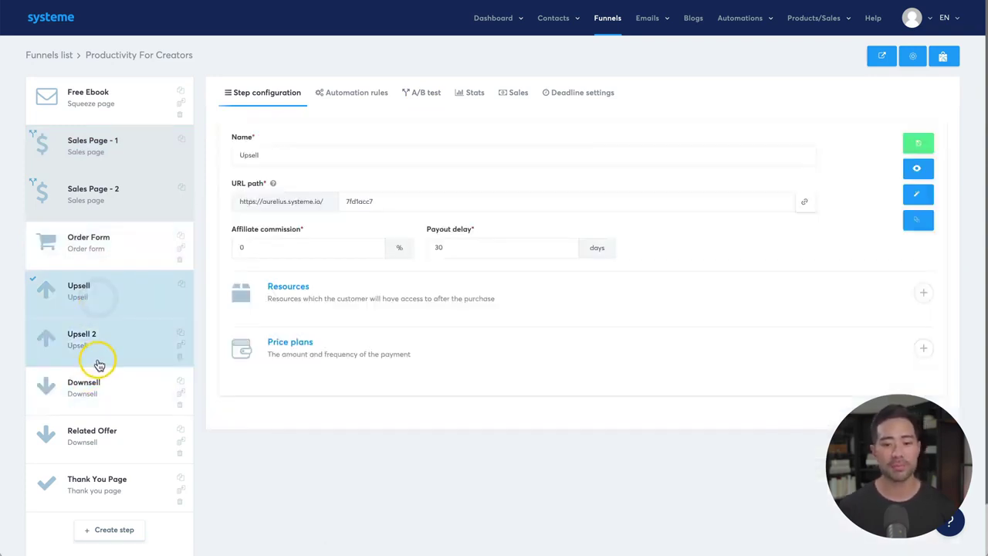
click(99, 352)
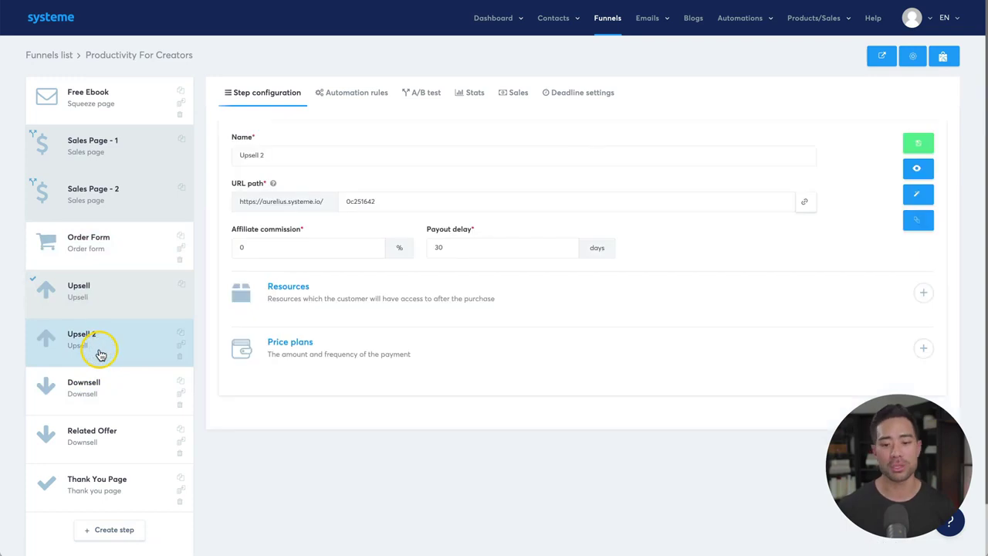
scroll(97, 363, down, 2)
click(98, 341)
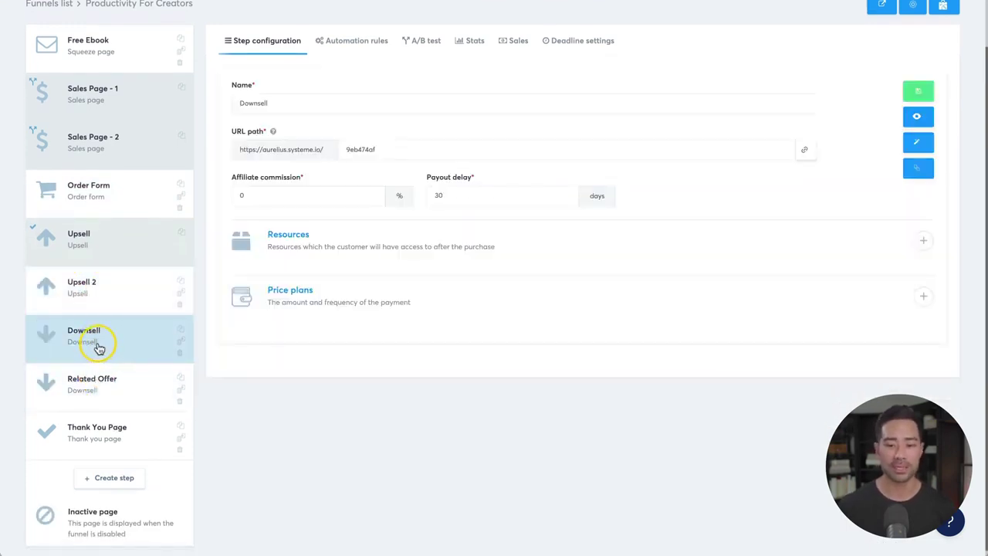
click(101, 389)
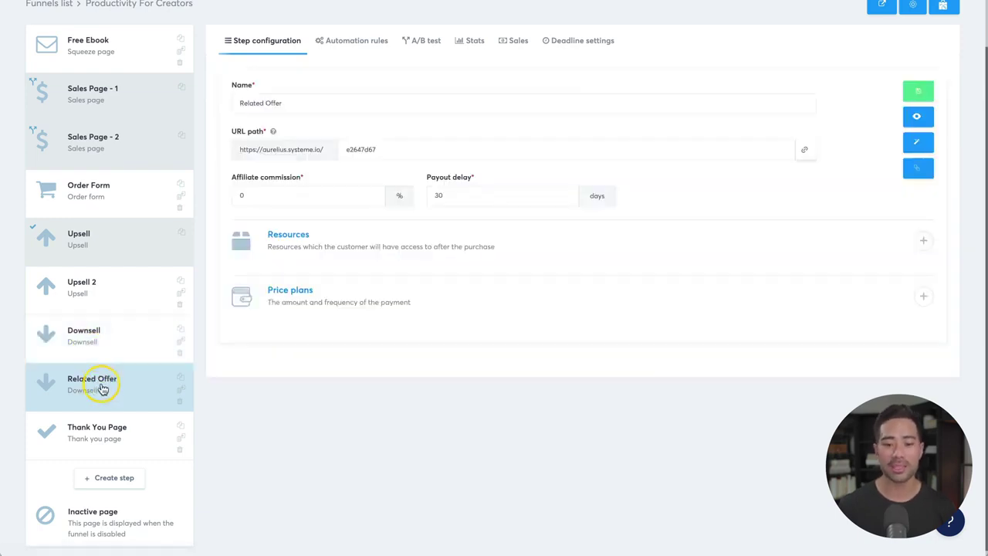
click(91, 438)
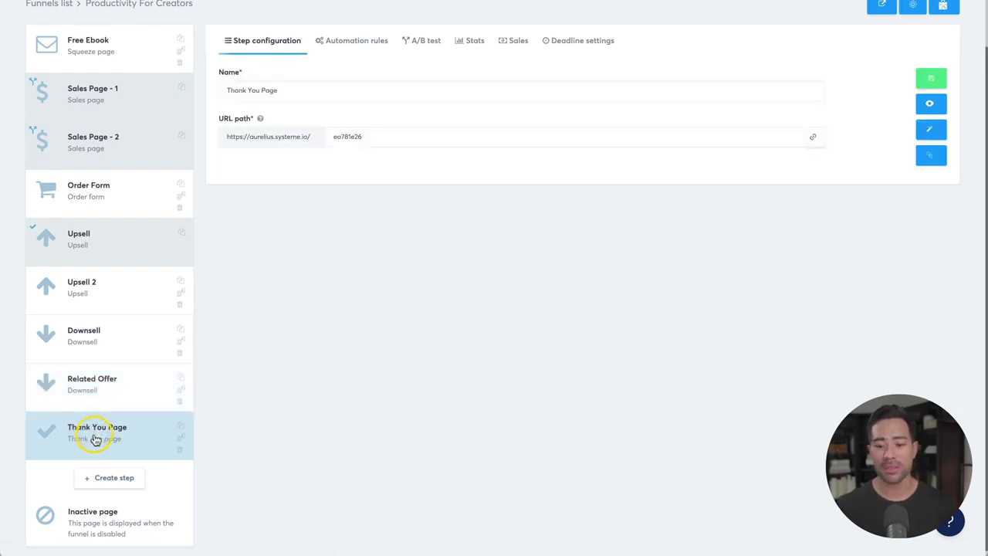
scroll(88, 434, up, 2)
click(101, 111)
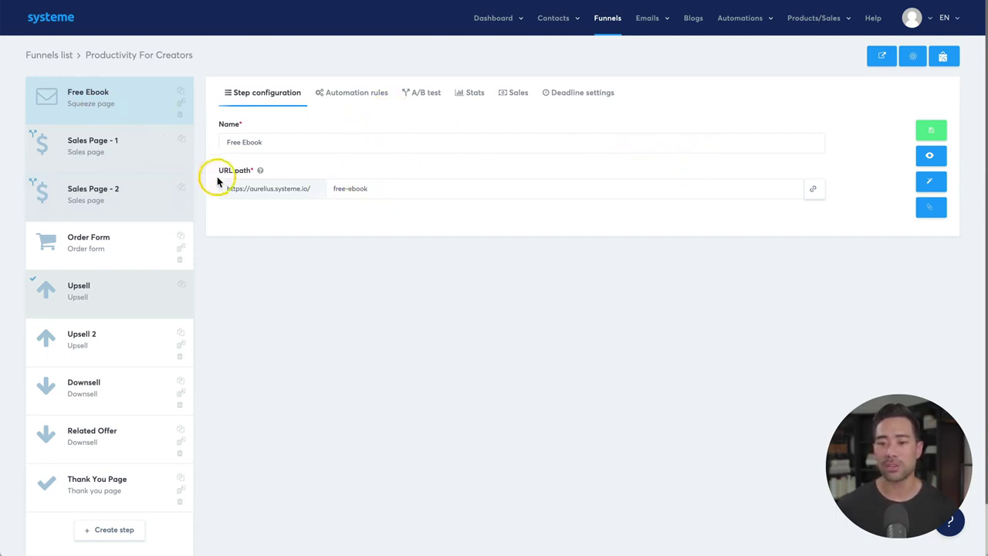
- Open the Free Ebook squeeze page in the page editor and inspect the headline, form fields and Download Now button settings
click(930, 180)
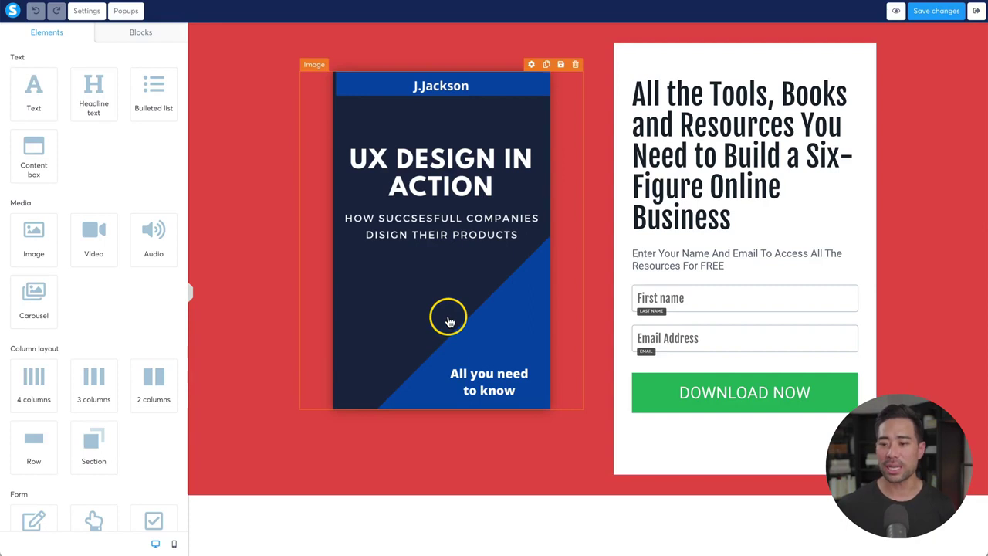
click(679, 131)
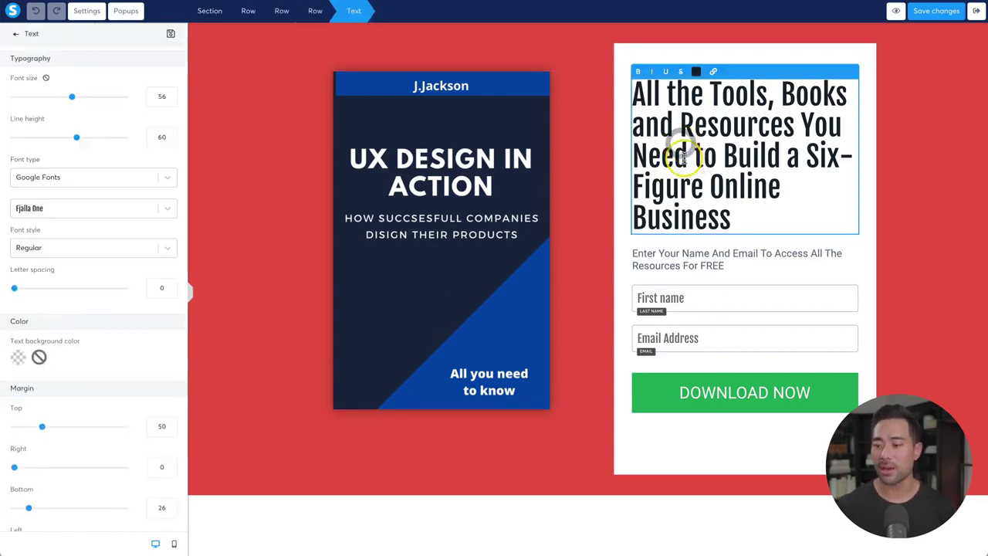
click(706, 306)
click(703, 336)
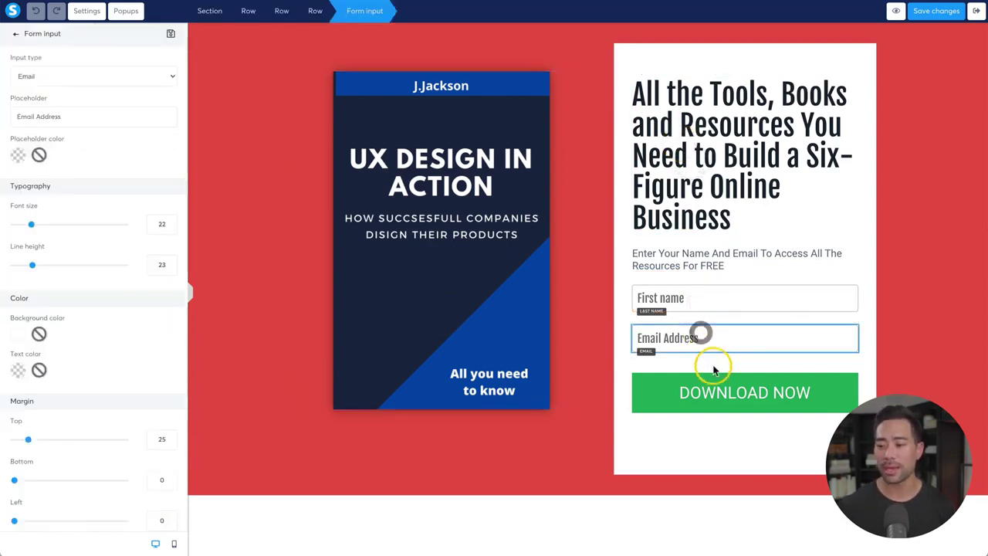
click(708, 379)
click(709, 390)
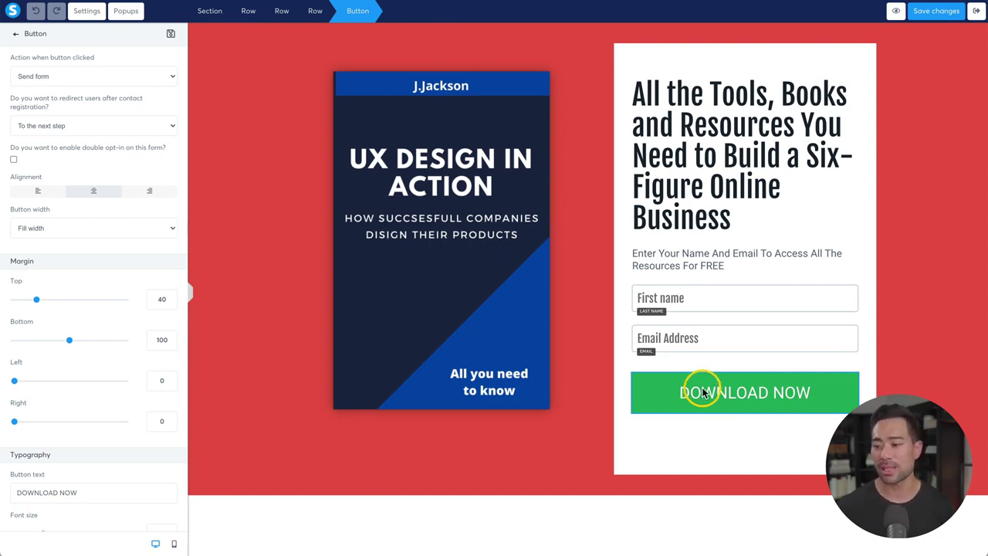
click(701, 396)
click(696, 359)
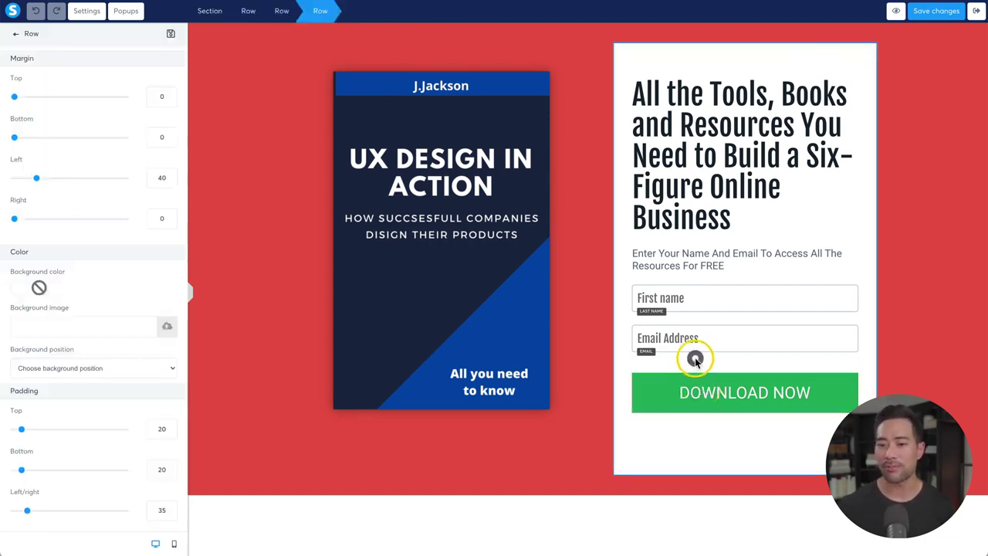
click(702, 342)
click(701, 391)
click(701, 391)
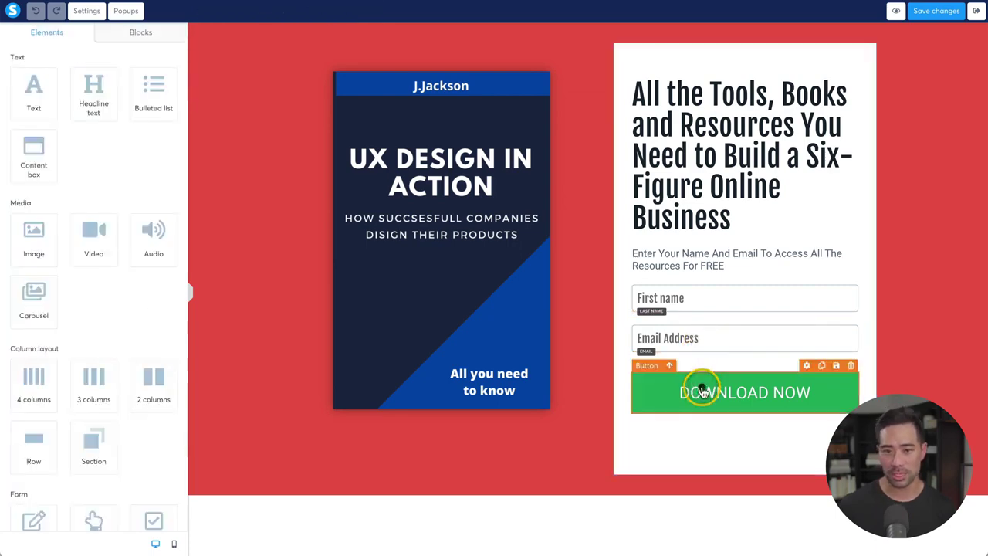
click(701, 391)
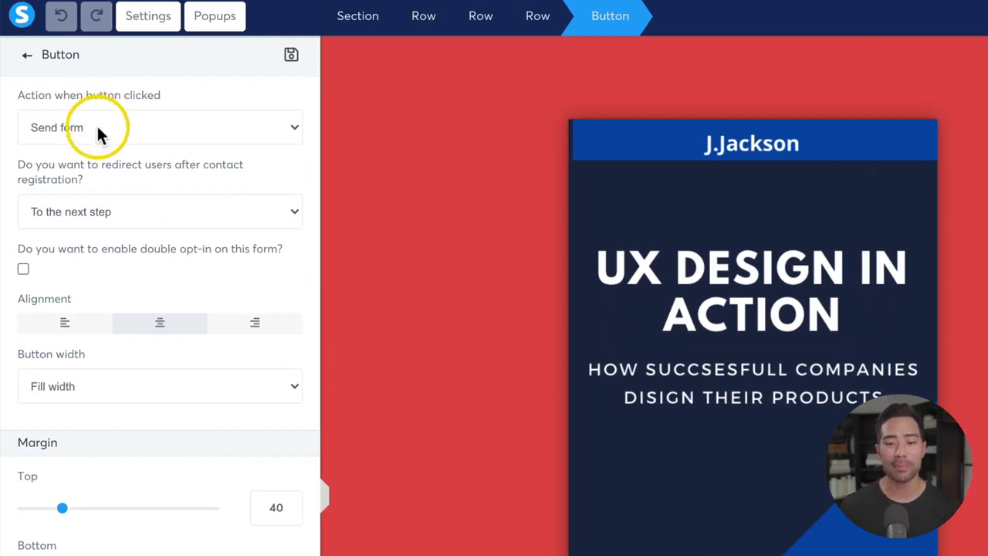
- Try the Next step URL action on the Download Now button, and set the action back to Send form
click(97, 130)
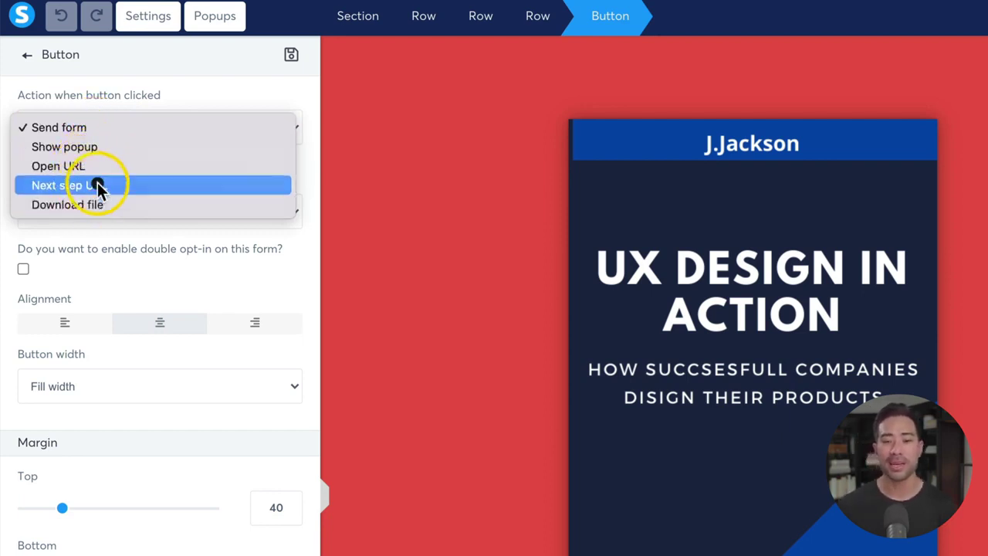
click(97, 186)
click(95, 188)
click(124, 129)
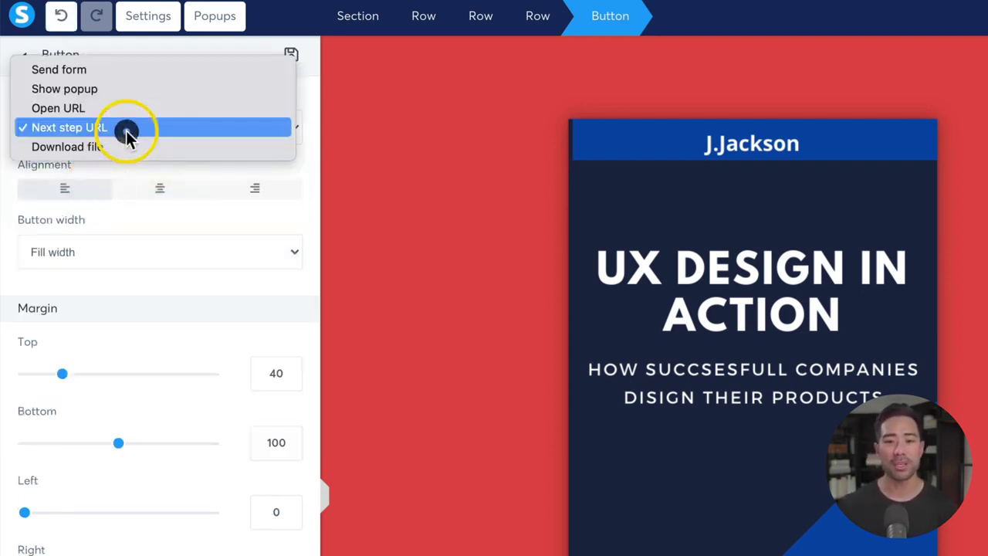
click(88, 68)
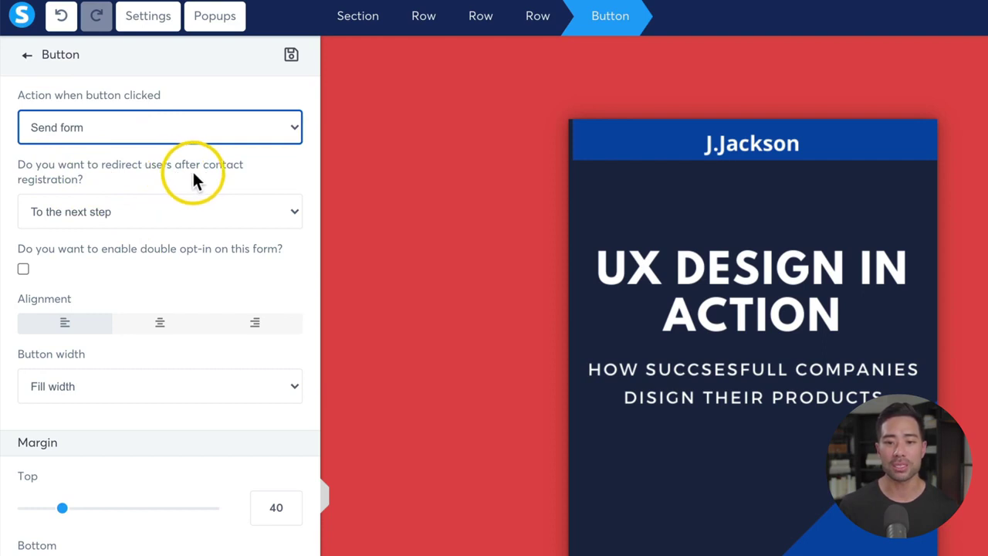
- Review the button's redirect options after contact registration, keep To the next step, and return to the funnel's step configuration
click(96, 176)
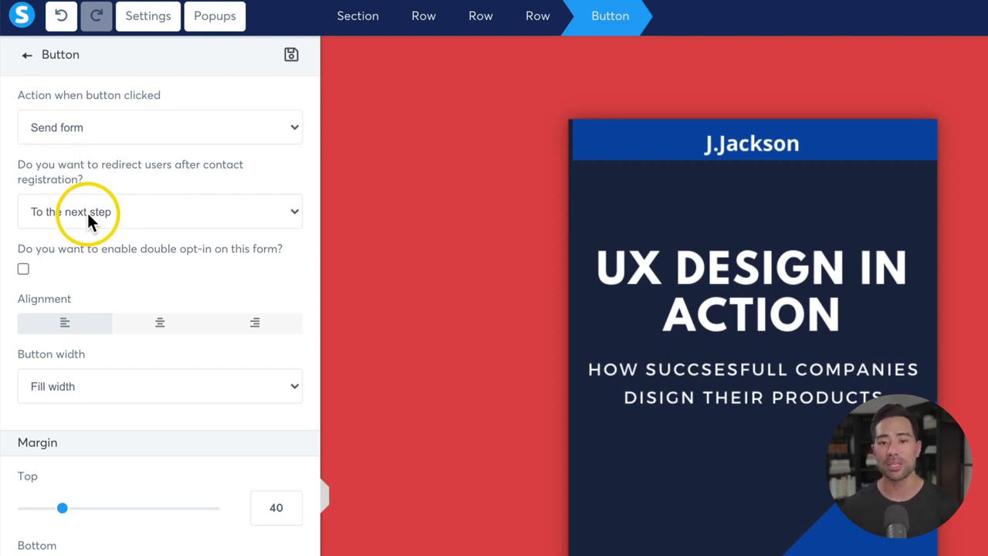
click(87, 210)
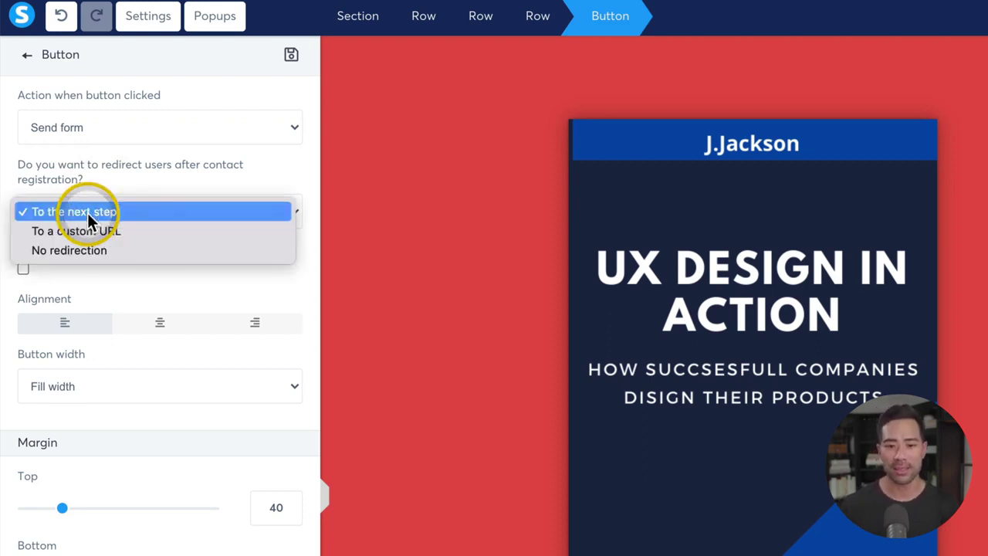
click(87, 213)
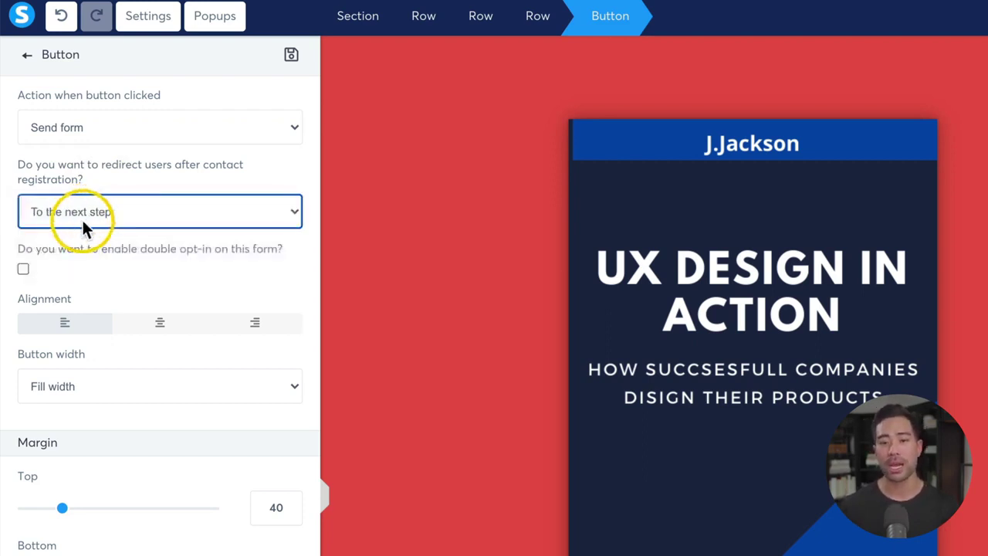
click(82, 219)
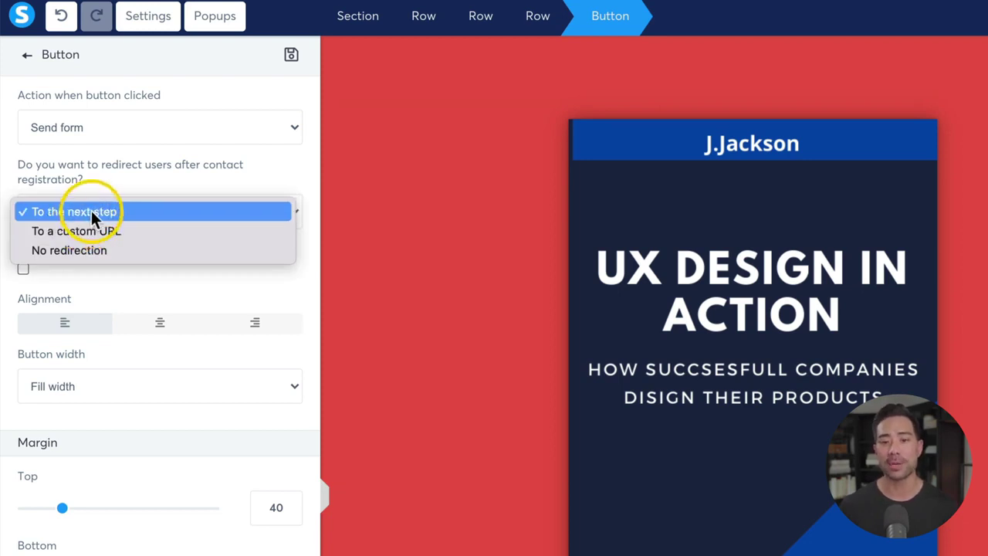
click(92, 212)
click(198, 193)
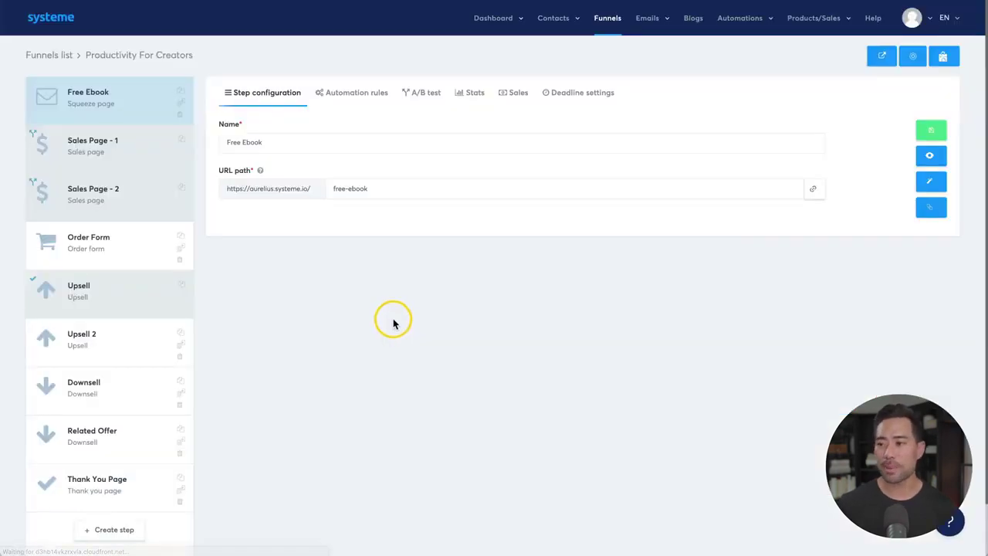
- Create a new funnel named Demo Funnel 2 from the funnels list, with Sell as its goal
click(610, 20)
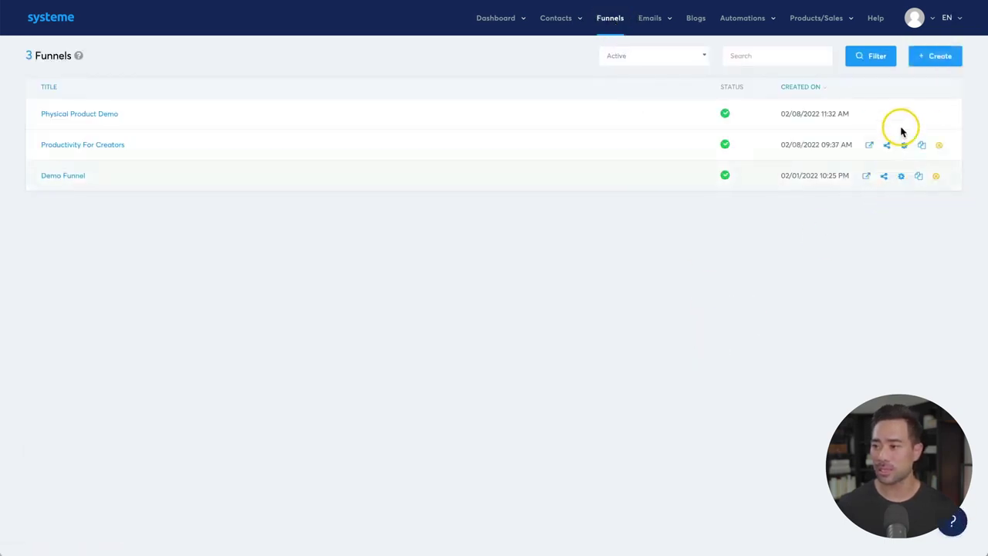
click(931, 62)
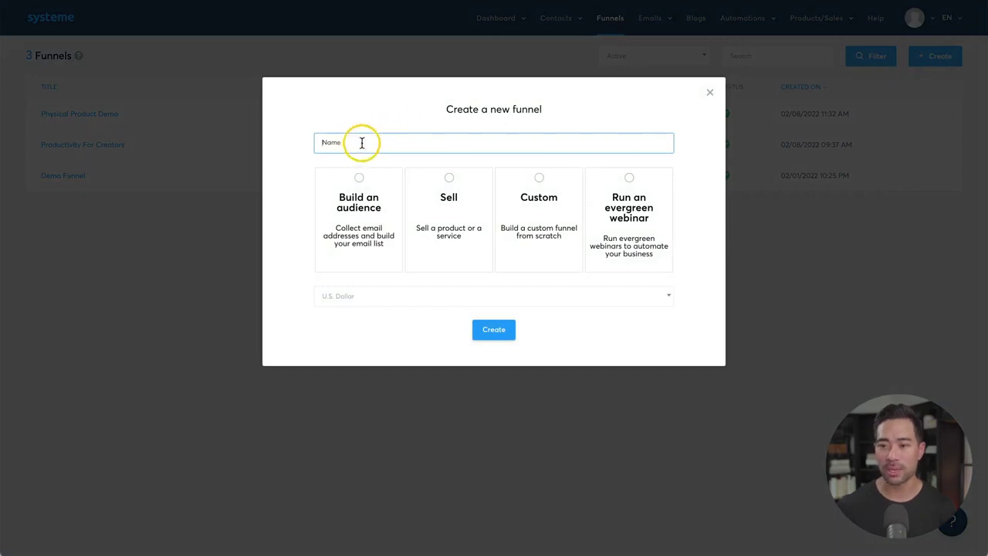
text(unnel 2)
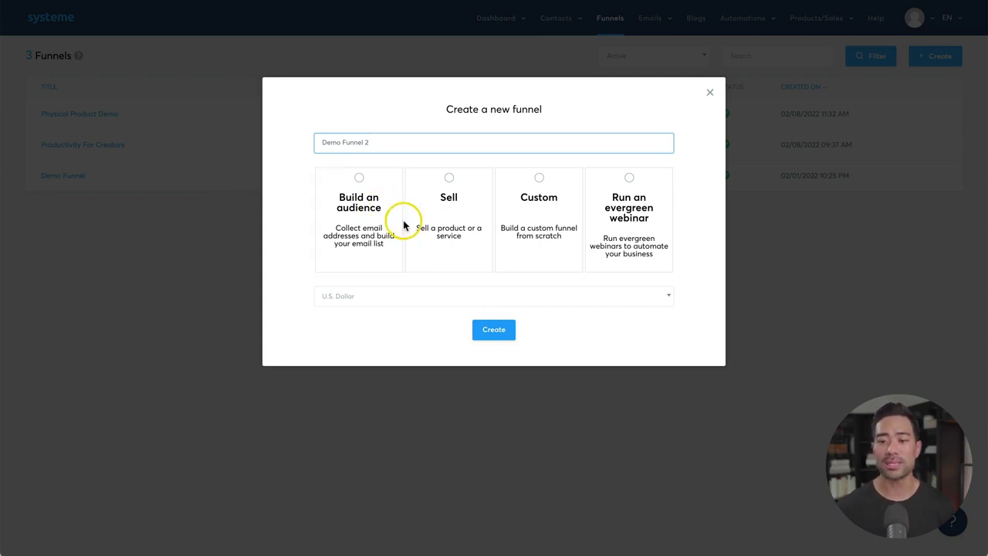
click(438, 225)
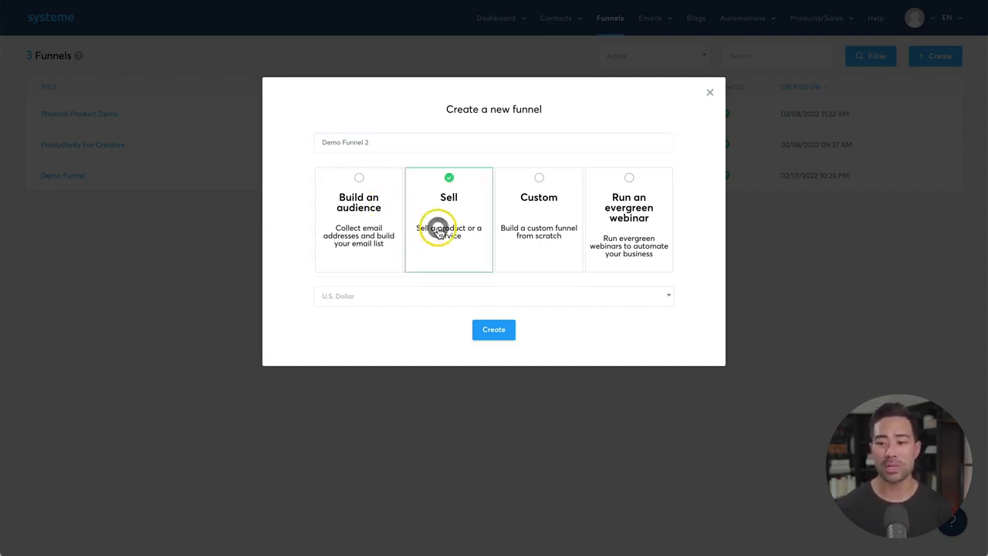
click(501, 332)
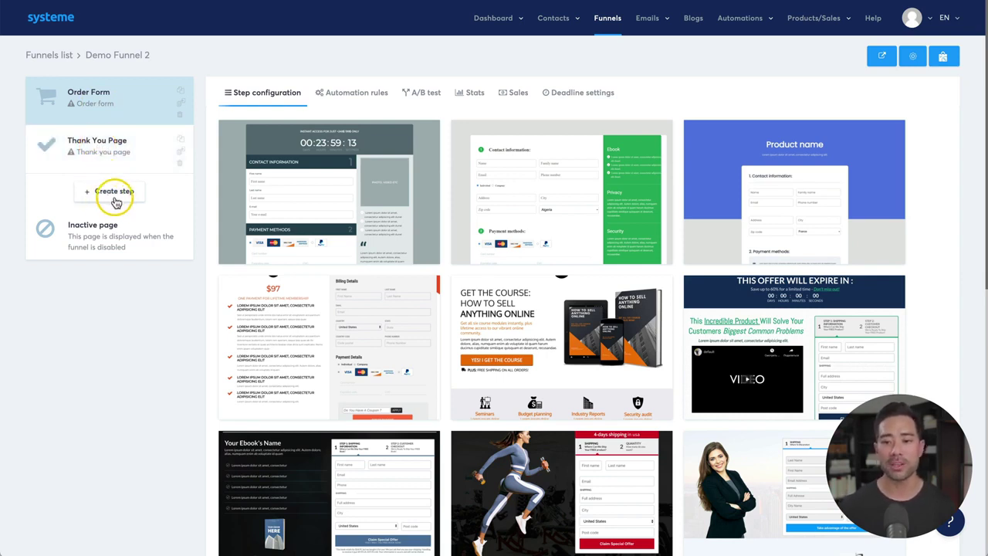
- Preview the green-sidebar and blue Product name order form templates, and select the blue one for the Order Form step
mouse_move(342, 180)
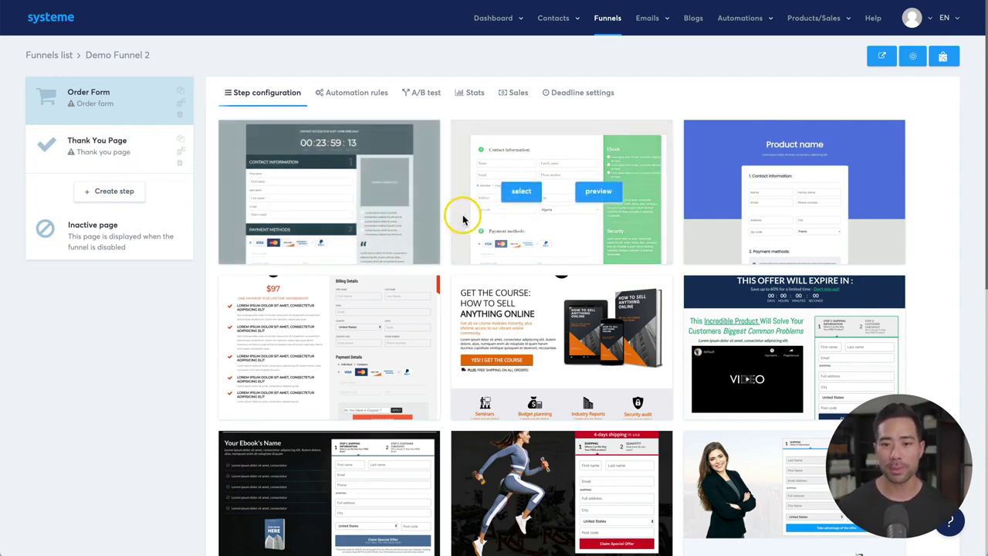
mouse_move(482, 202)
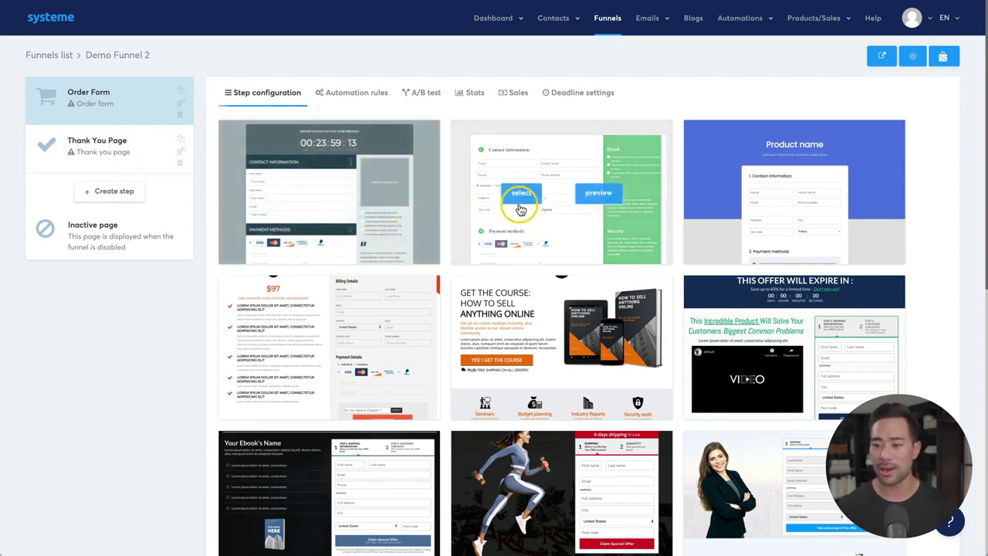
click(592, 193)
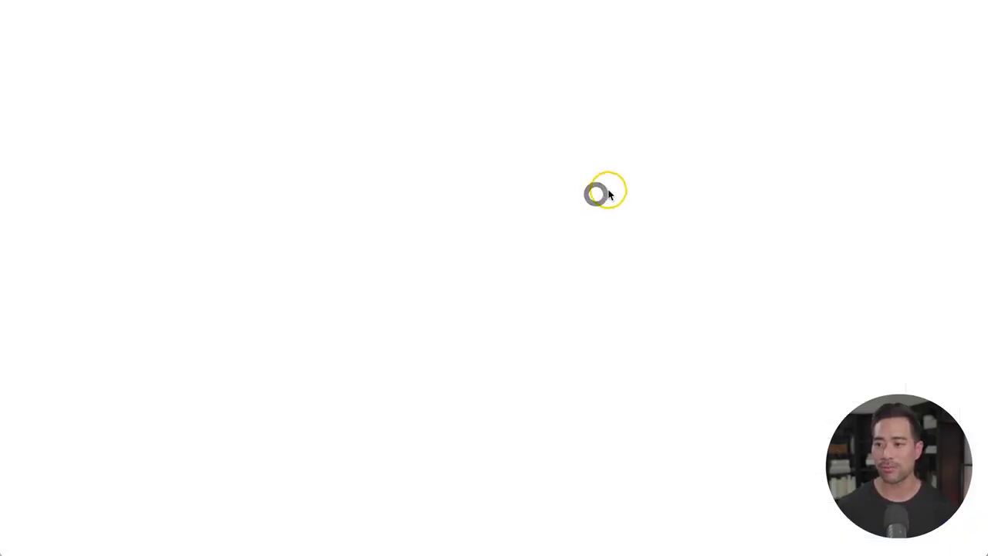
scroll(529, 291, down, 5)
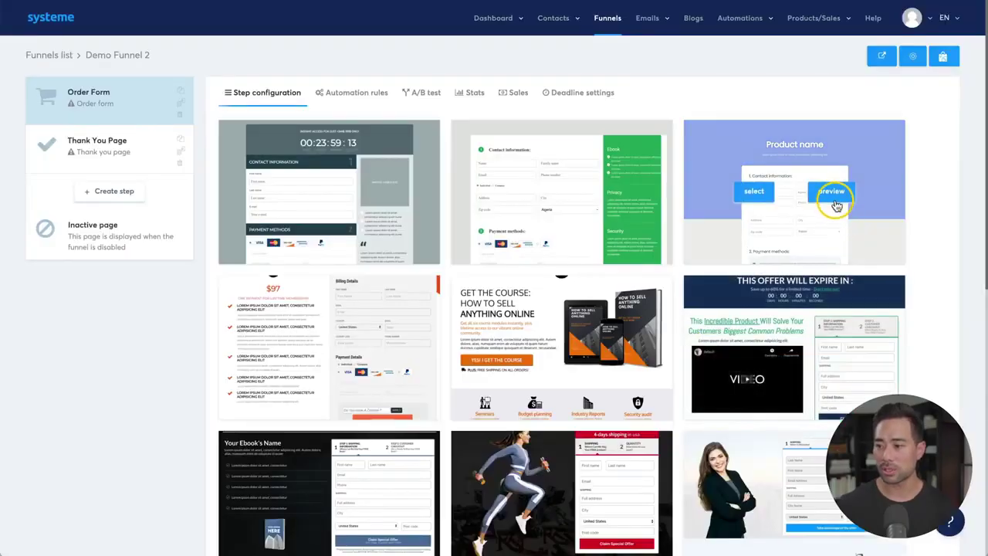
click(831, 198)
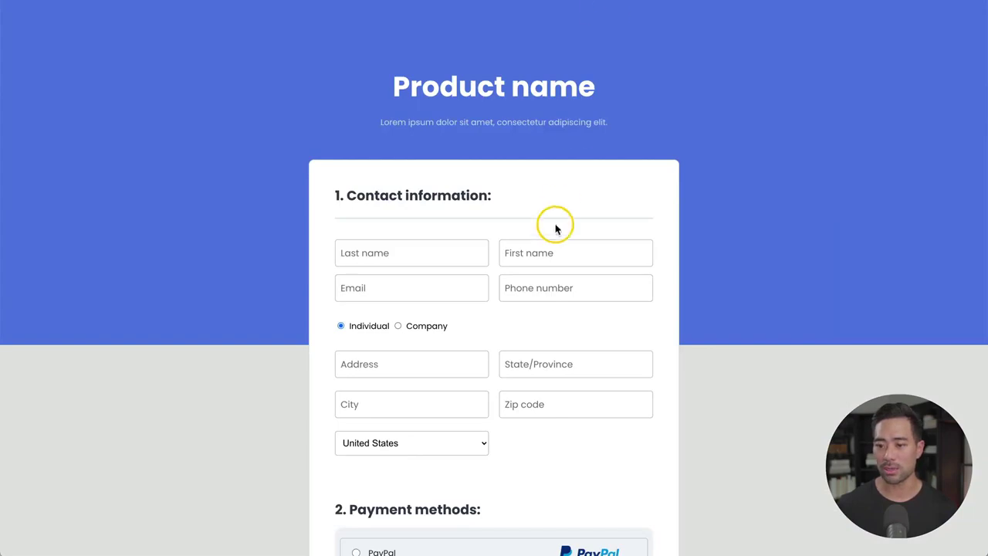
scroll(555, 224, down, 5)
scroll(555, 224, up, 5)
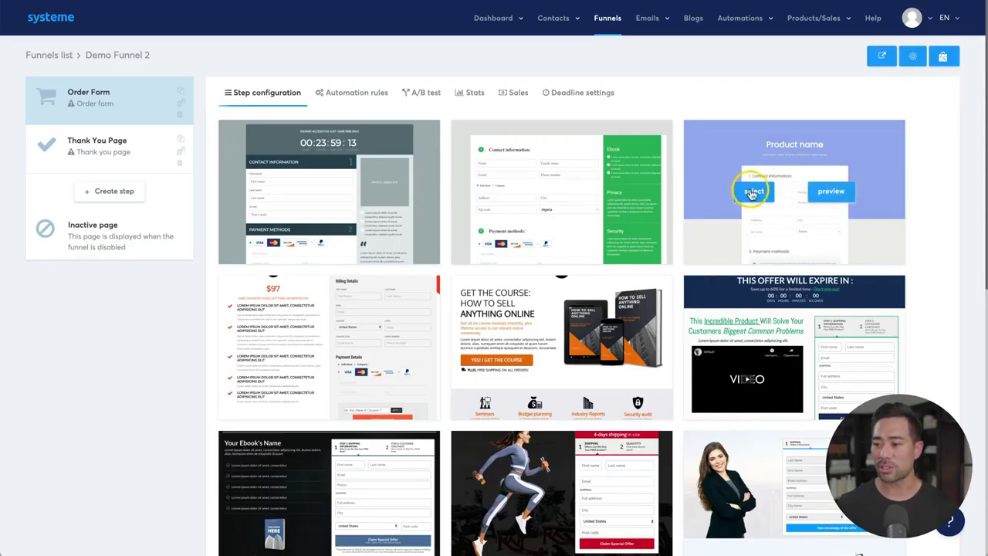
click(758, 197)
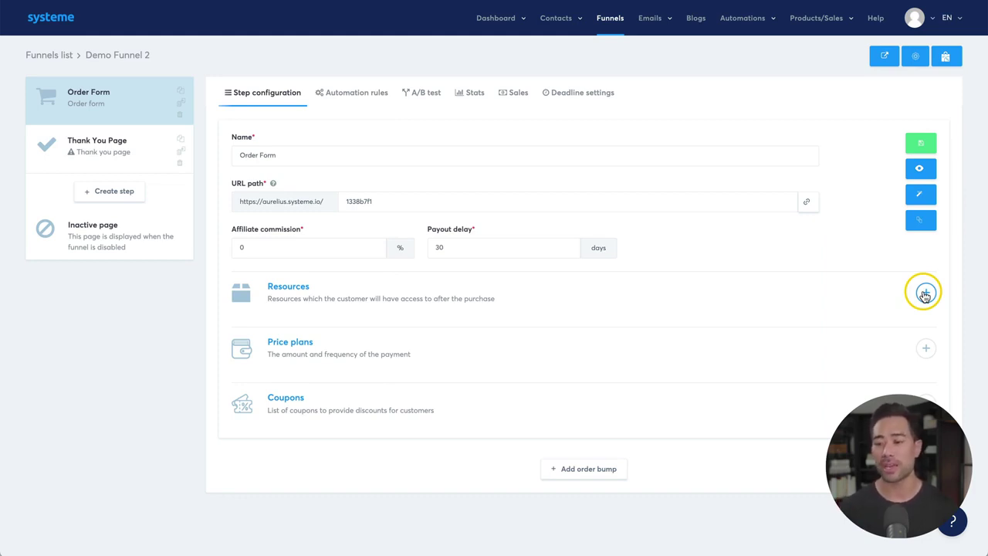
- Add a Course resource to the Order Form, choosing Digital Marketing For Beginners with Full access
click(925, 294)
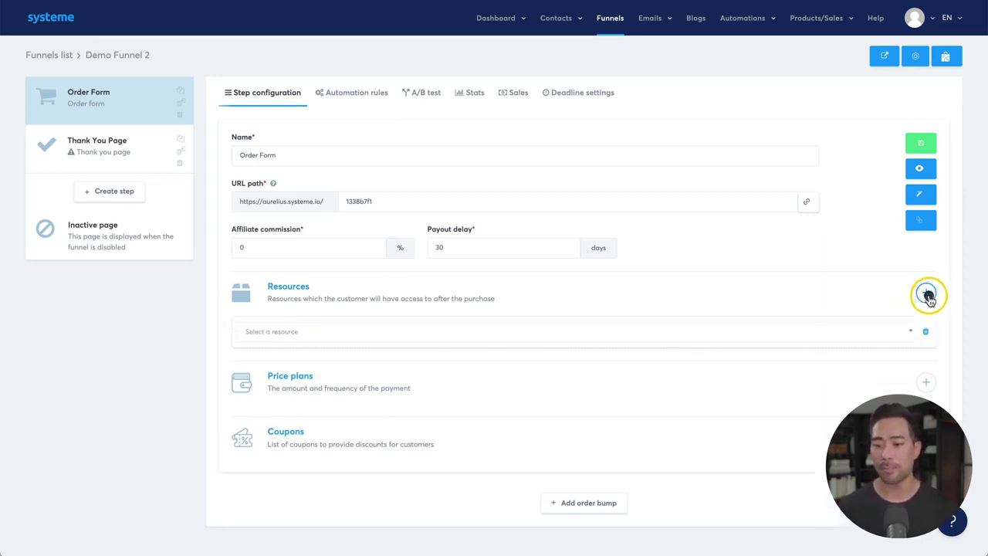
click(373, 335)
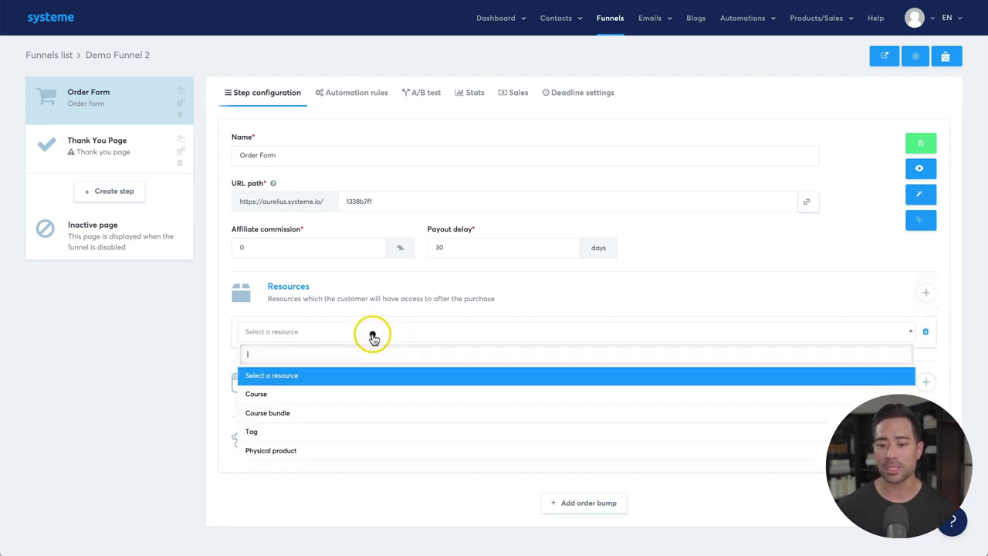
click(274, 403)
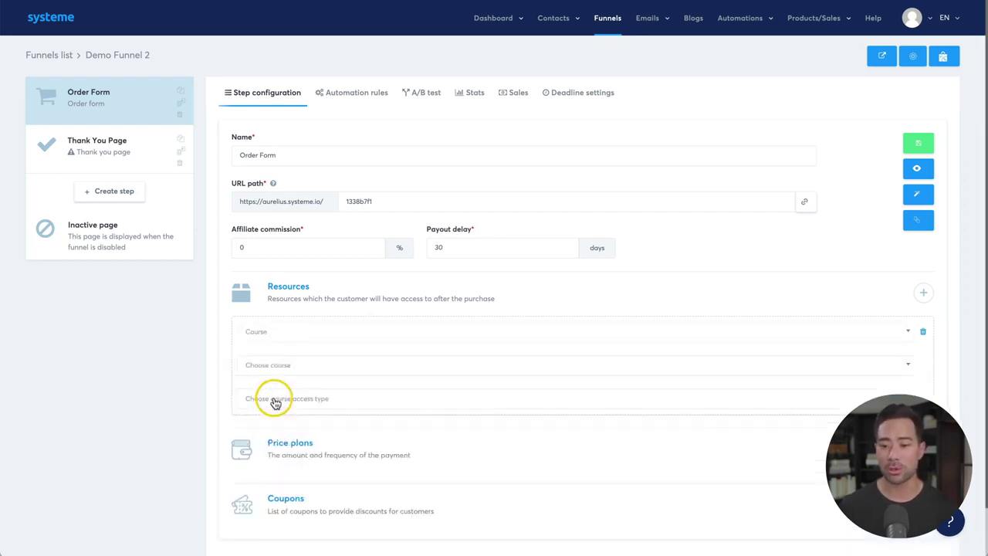
click(311, 364)
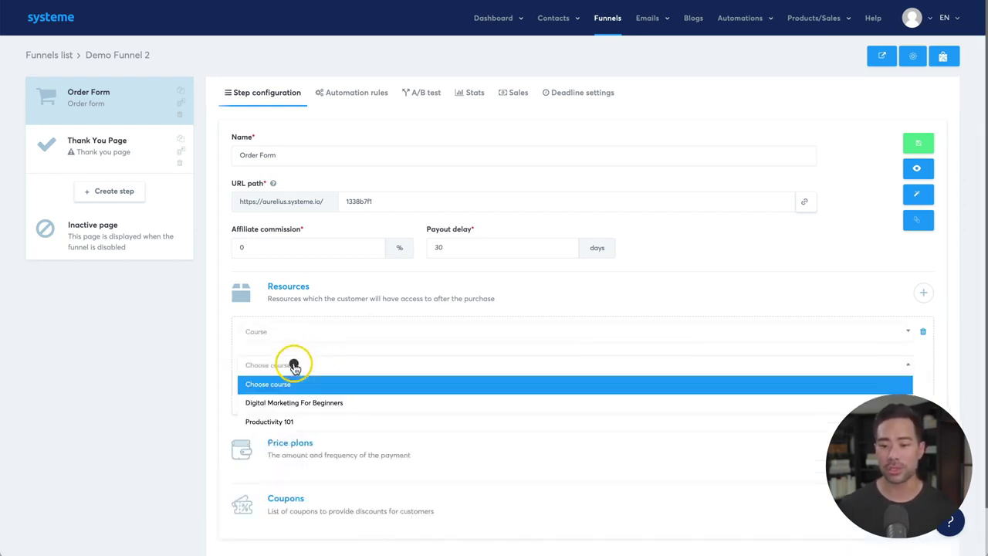
click(283, 408)
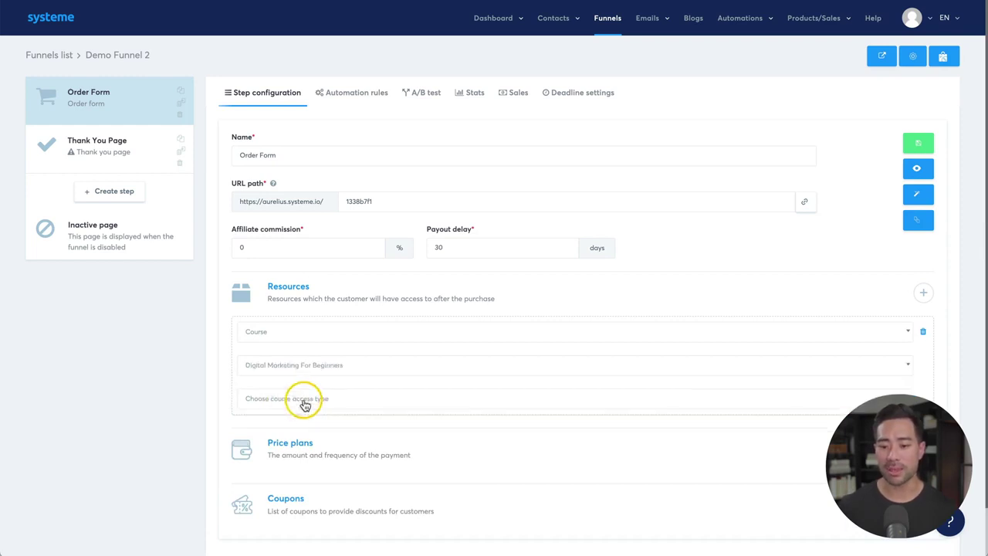
click(305, 401)
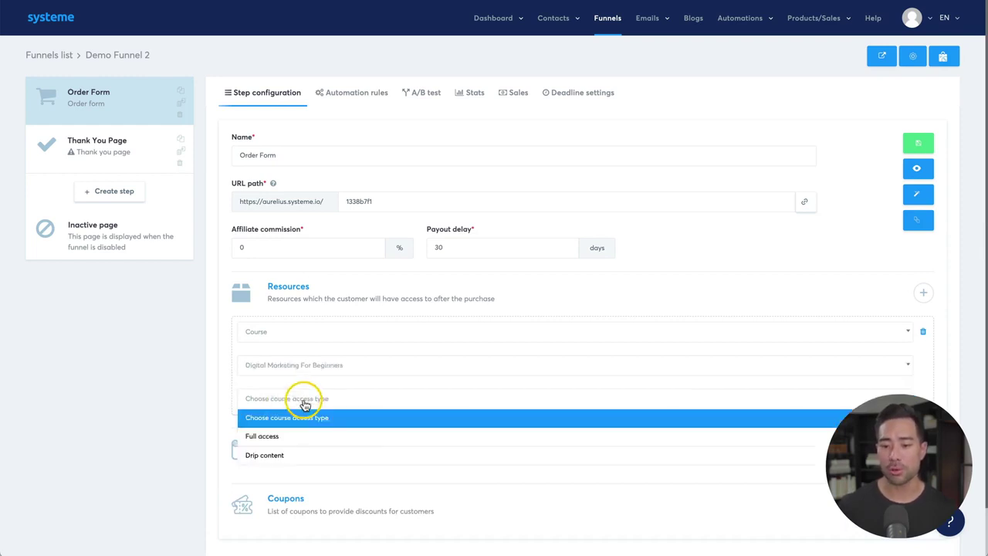
click(275, 442)
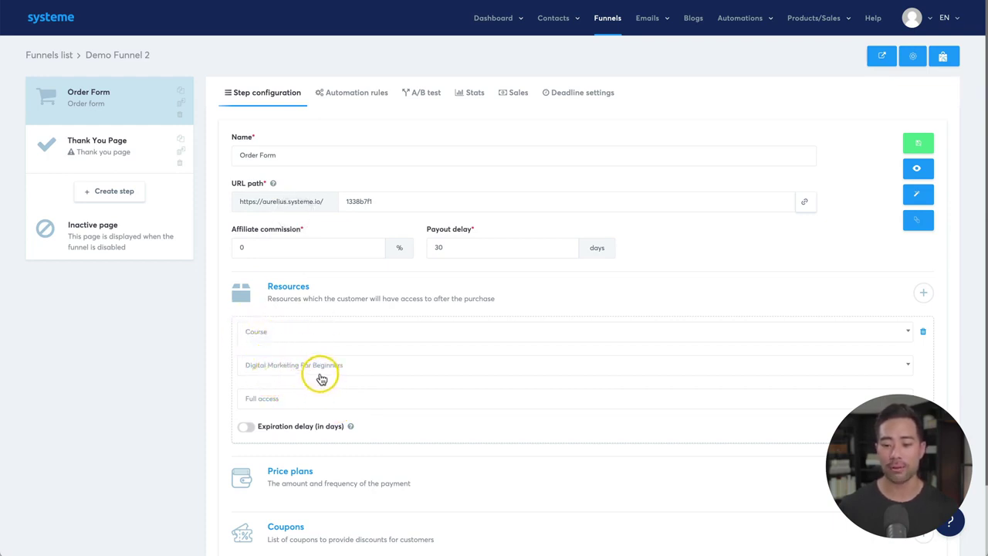
scroll(122, 407, down, 1)
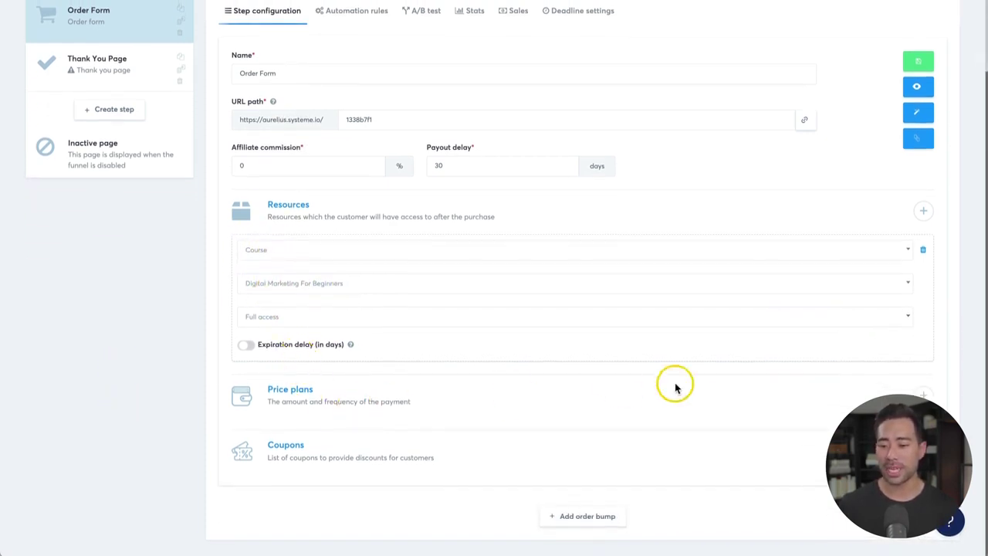
- Review the price plan types and the existing one-shot plans available for the Order Form
click(923, 394)
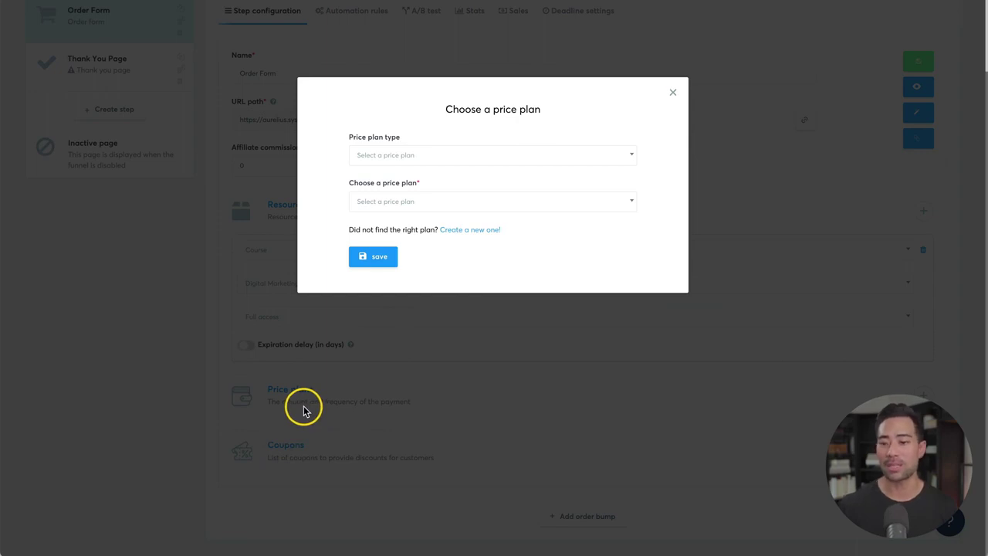
click(393, 159)
click(373, 139)
click(375, 153)
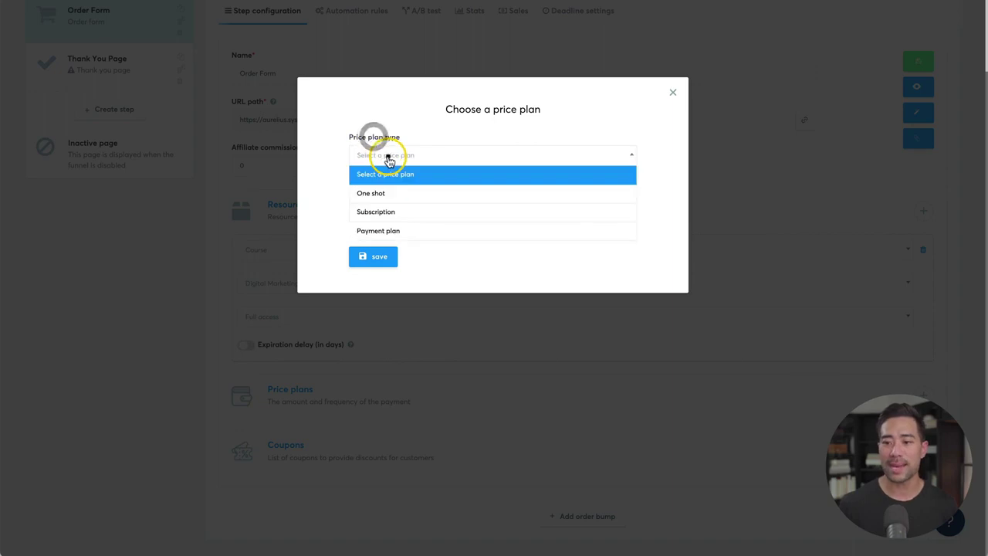
click(387, 198)
click(390, 155)
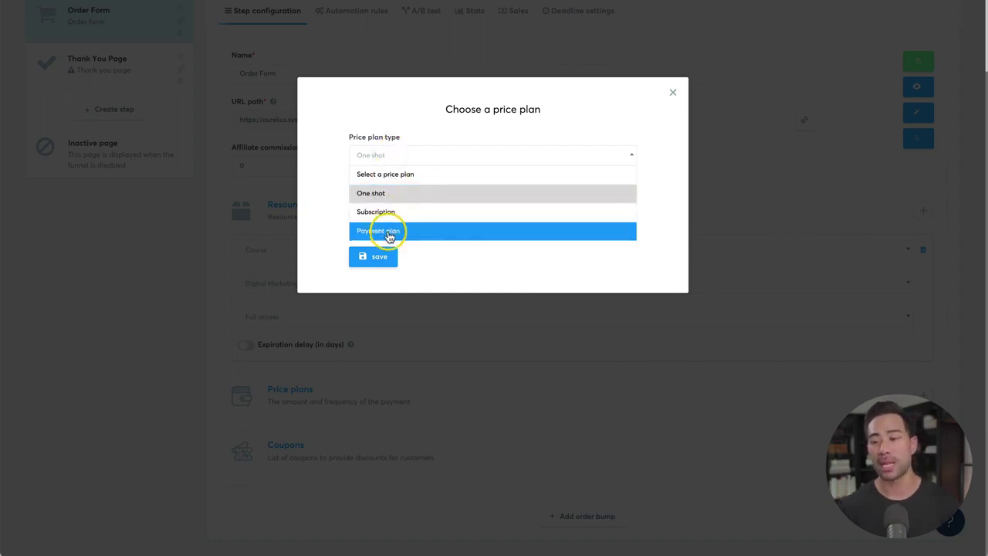
key(Escape)
click(405, 207)
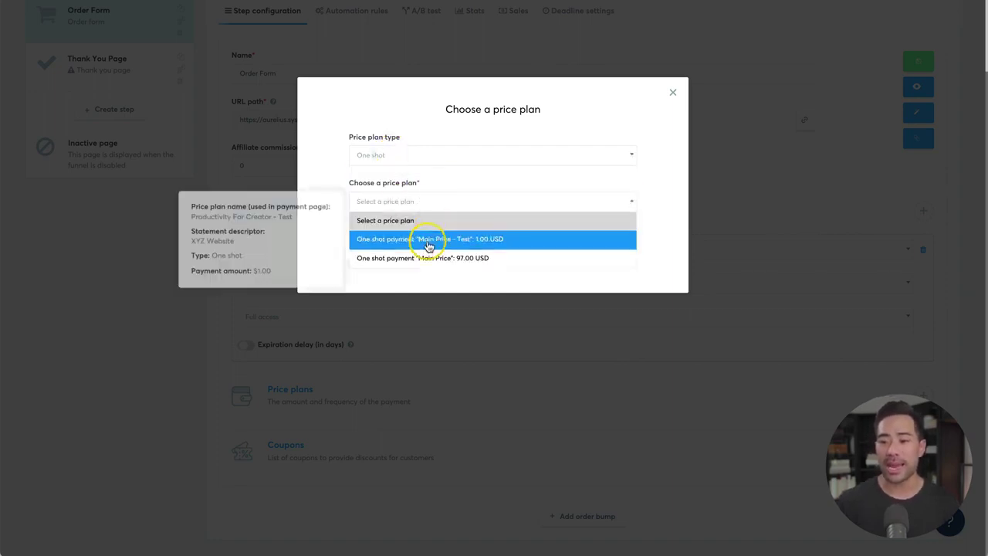
click(413, 272)
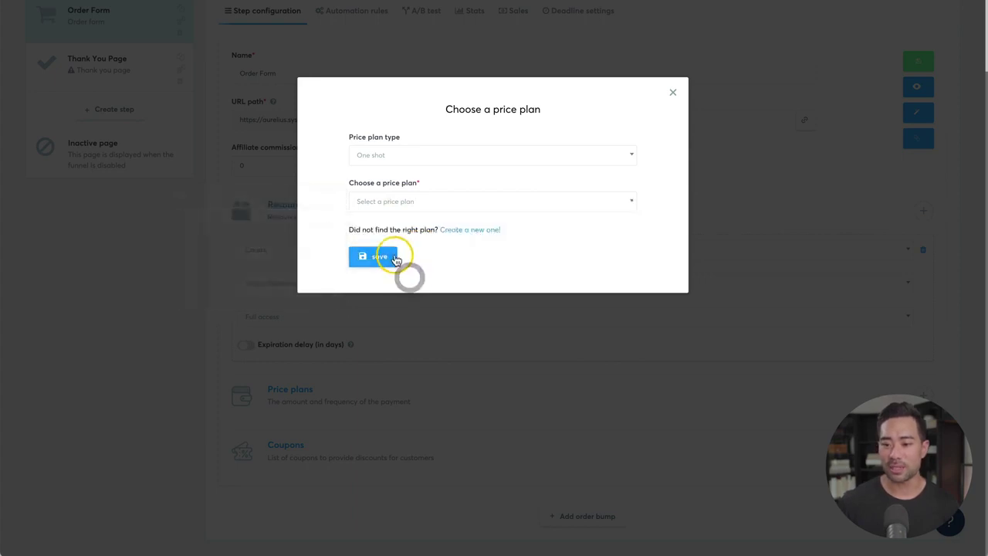
- Review the new price plan form, try One shot as the type, and close it without saving
click(472, 232)
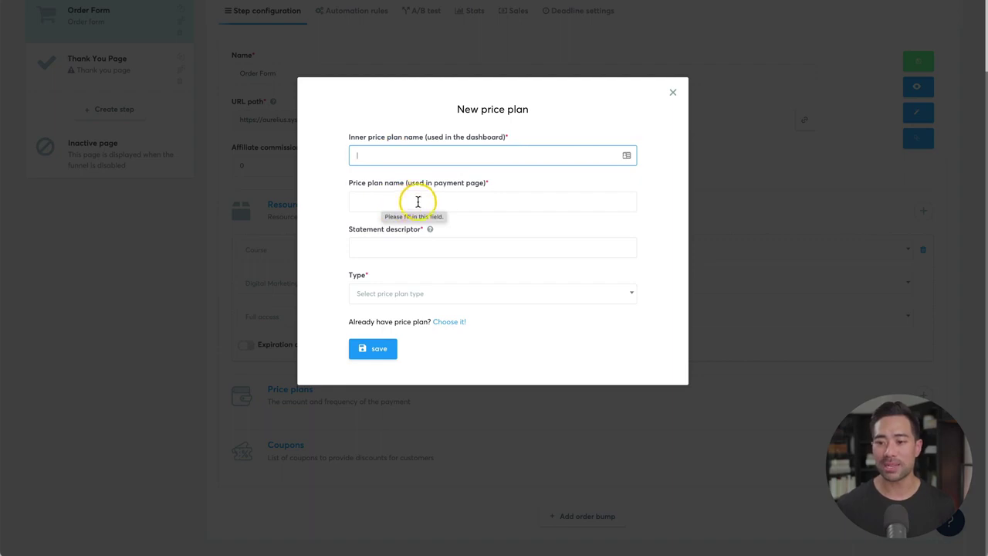
drag(421, 185, 482, 185)
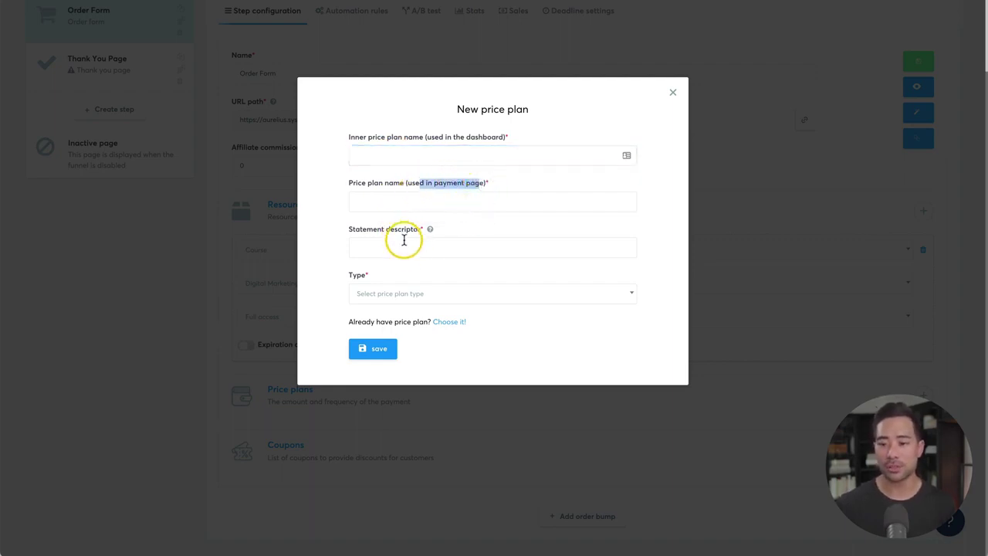
click(390, 294)
click(399, 332)
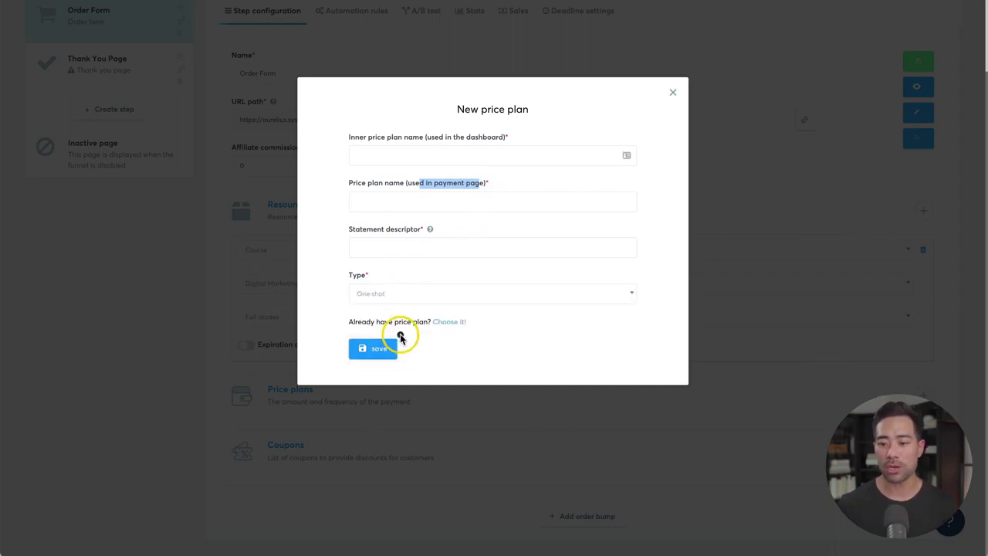
click(673, 93)
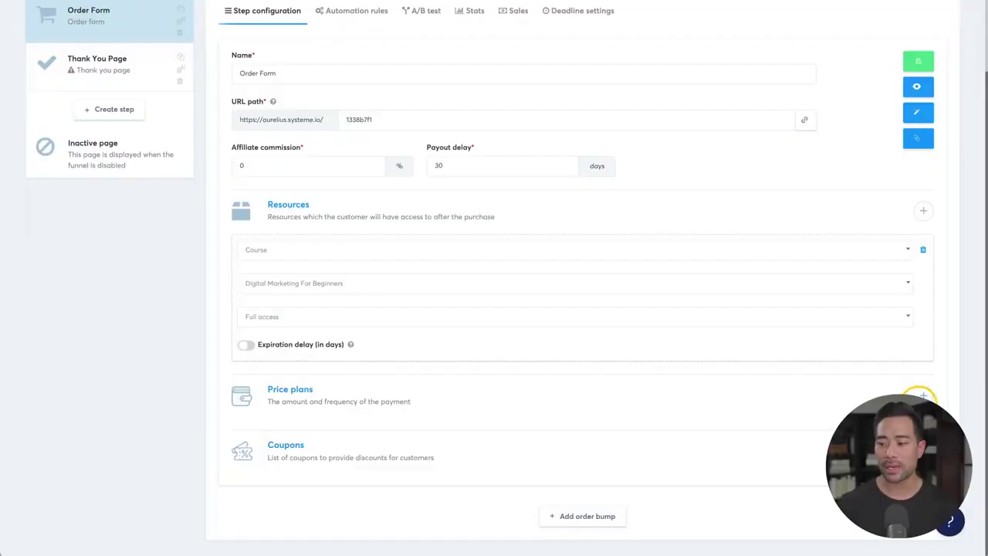
- Add the One shot price plan "Main Price - Test" at 1.00 USD to the Order Form and save it
click(923, 395)
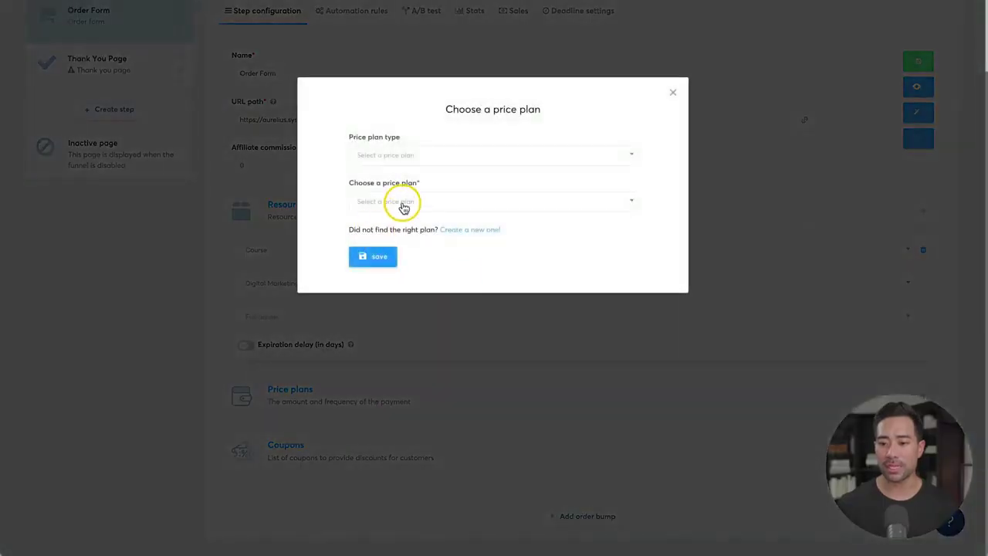
click(391, 156)
click(390, 193)
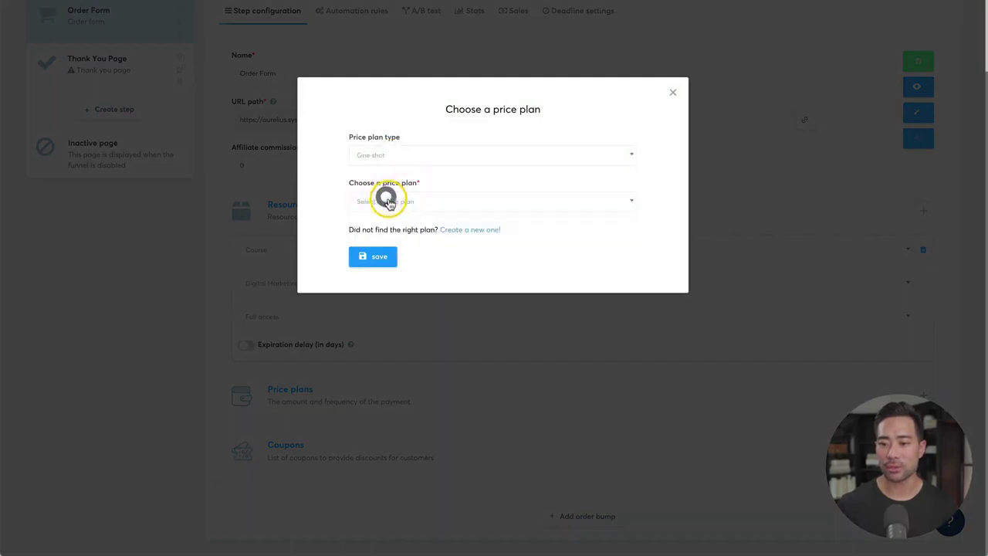
click(389, 201)
click(449, 243)
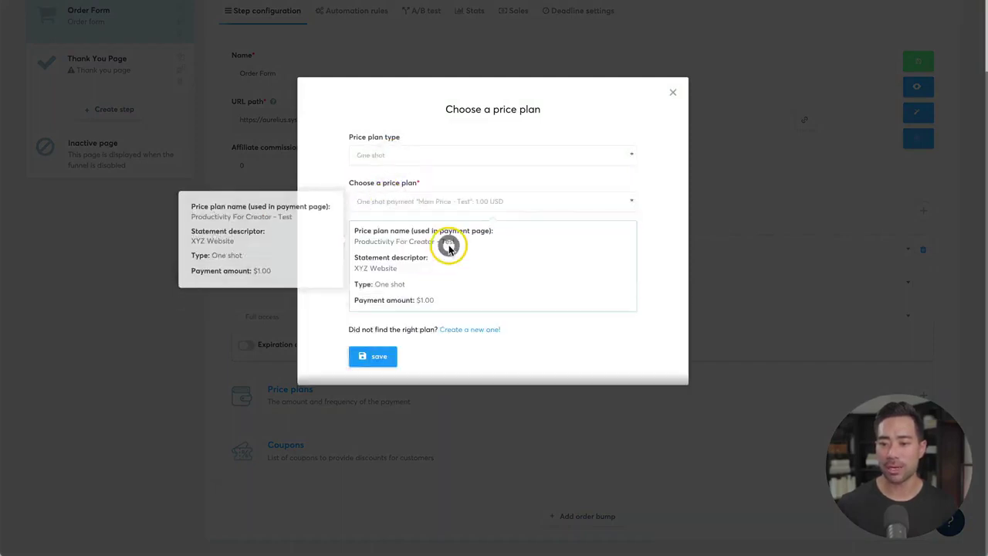
click(372, 355)
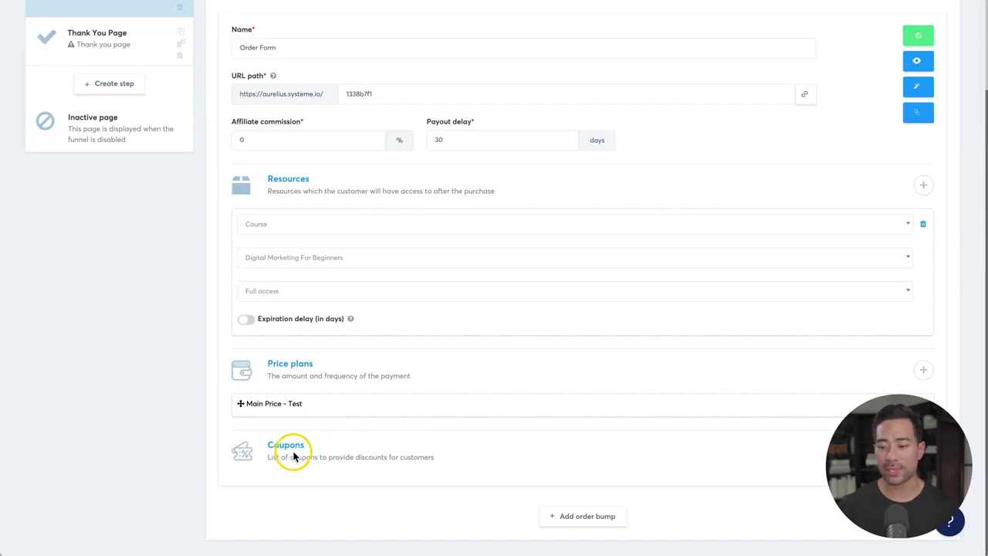
- Add an order bump to the Order Form and look over its resource and price plan settings
click(588, 518)
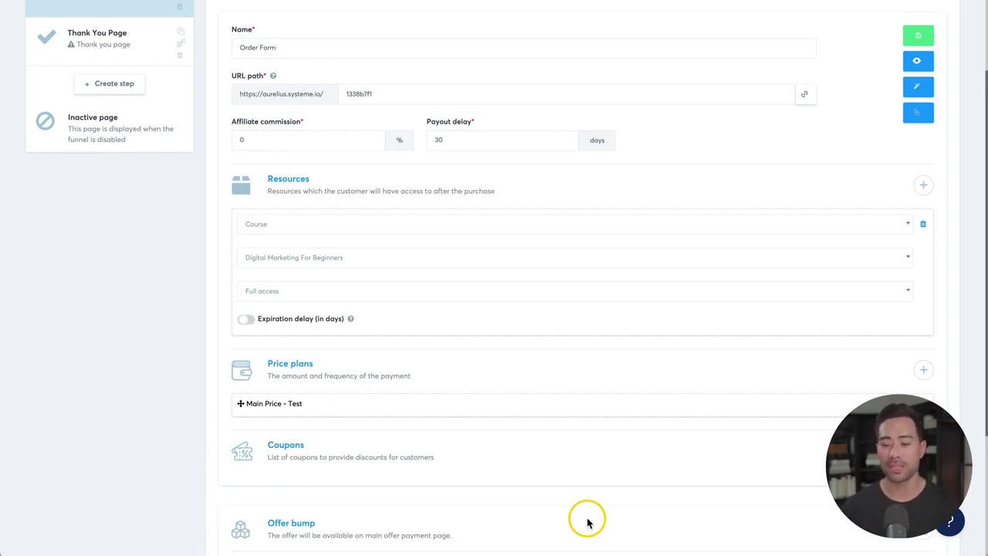
scroll(587, 523, down, 3)
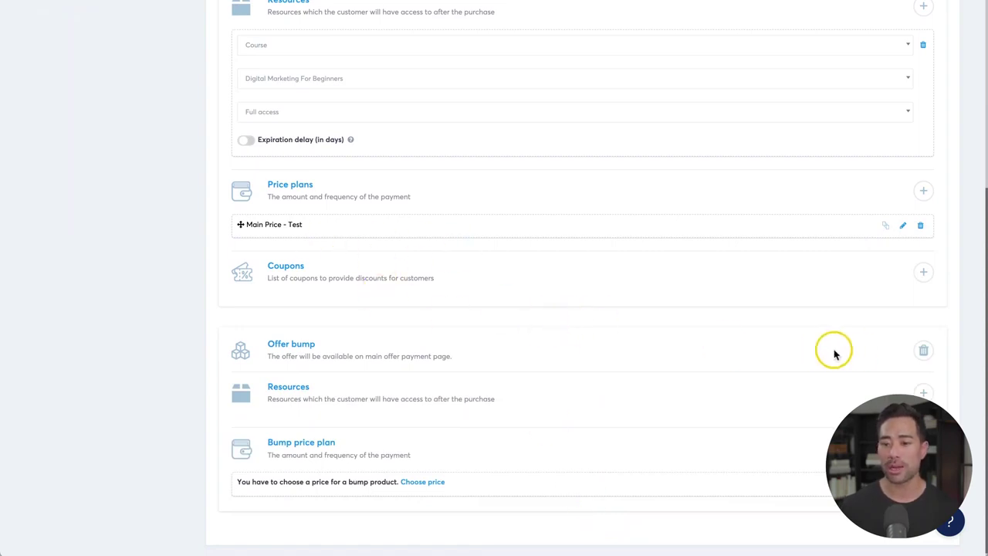
scroll(380, 162, up, 4)
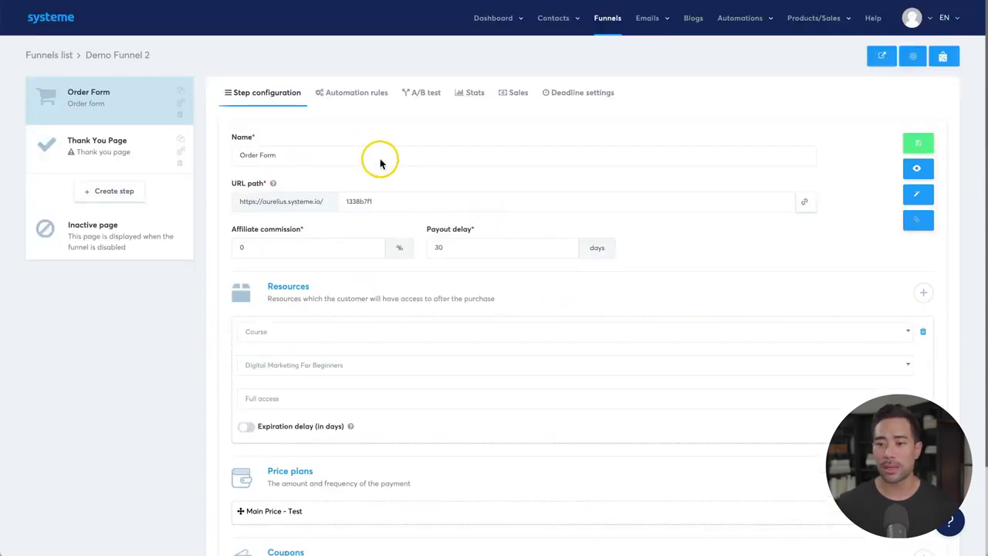
- Start an automation rule for the Order Form with the New sale trigger and review adding an action to it
click(352, 101)
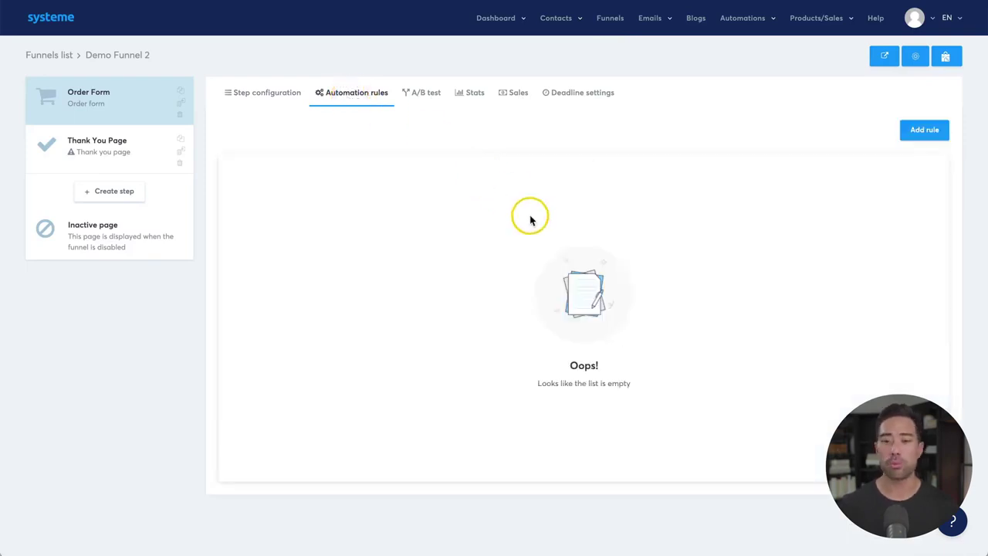
click(930, 129)
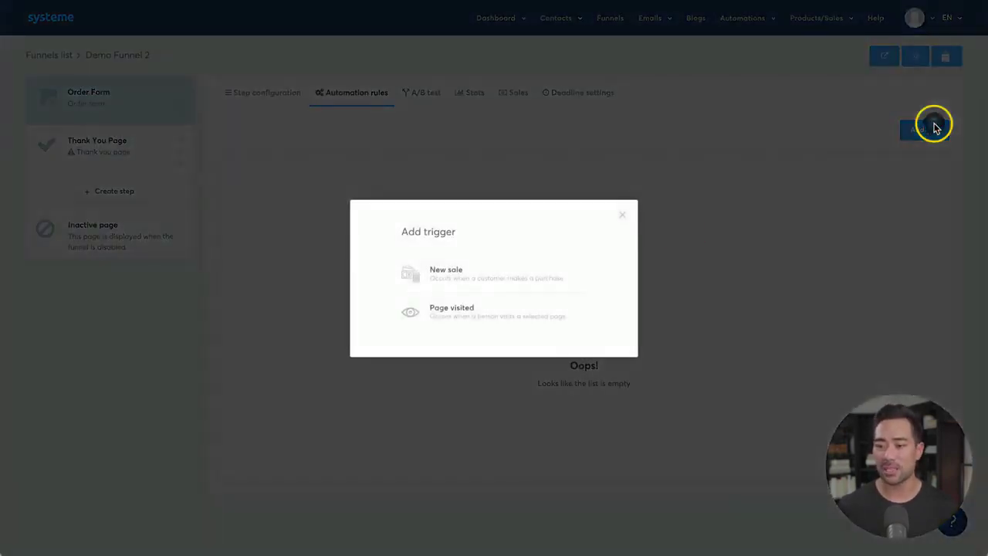
click(462, 281)
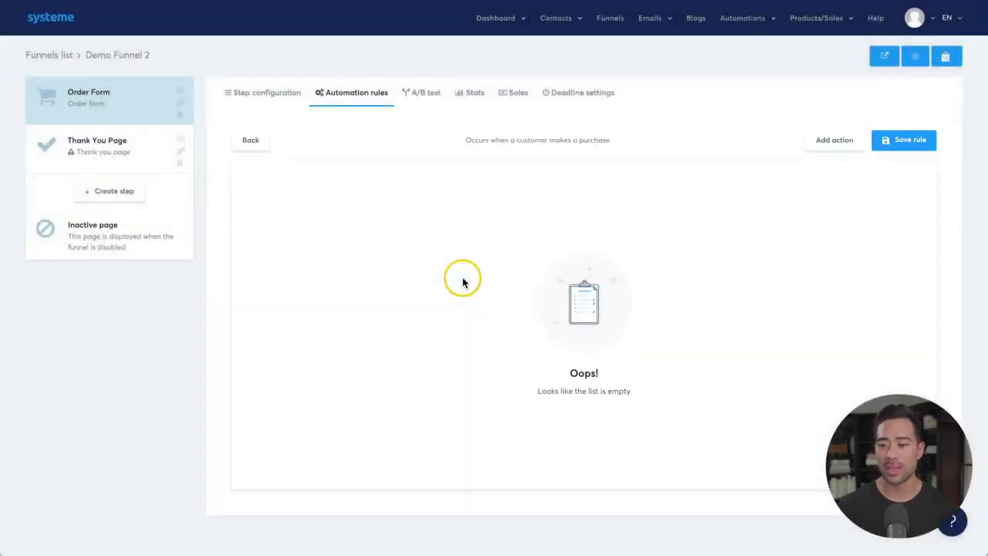
click(818, 147)
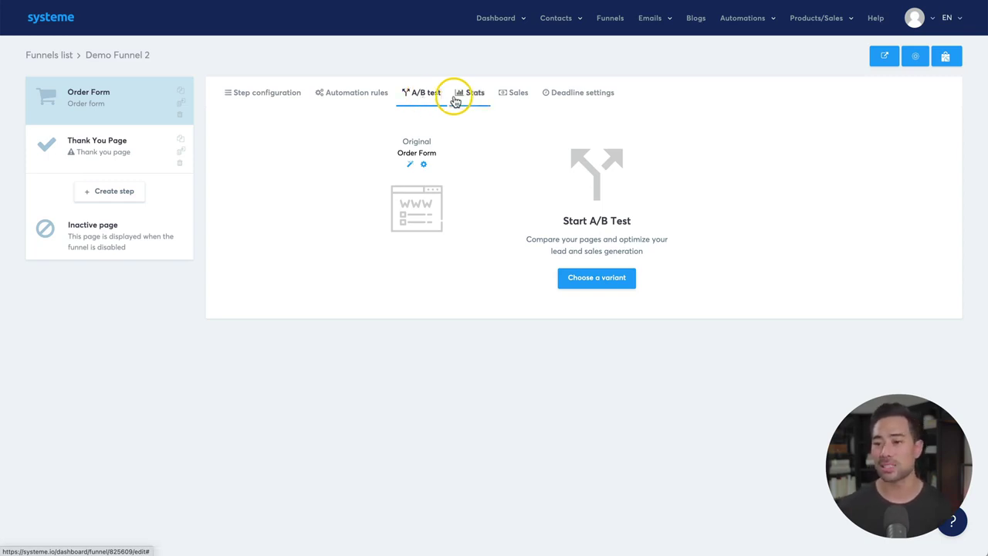
- Show the templates available for the Thank You Page step
click(116, 149)
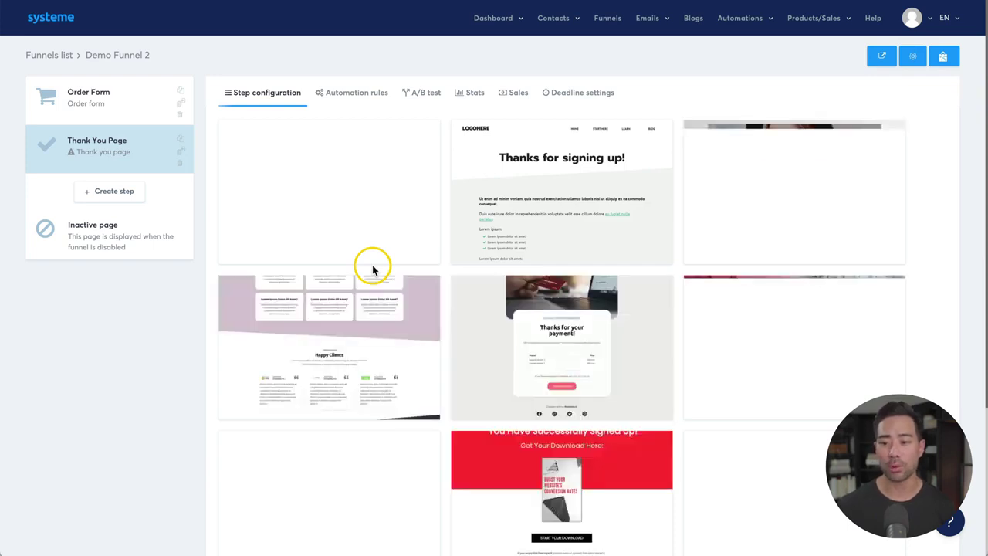
mouse_move(516, 359)
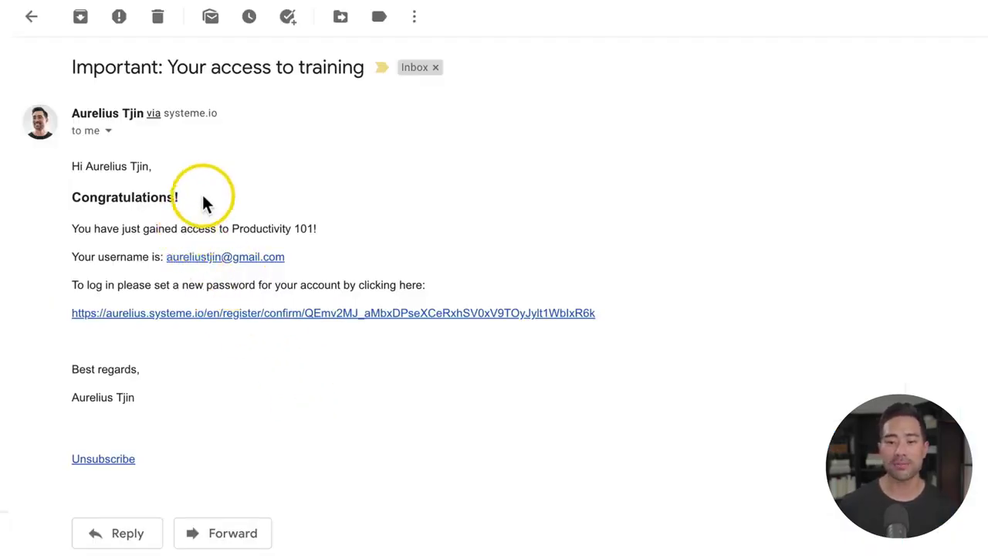
- Read the training access email in Gmail, covering the course name, username and password setup link
click(204, 197)
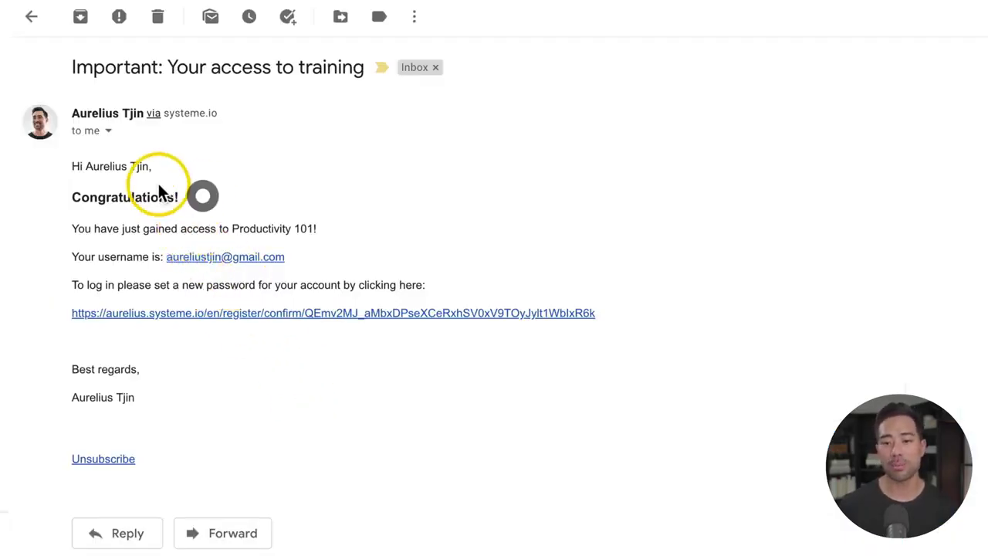
click(247, 229)
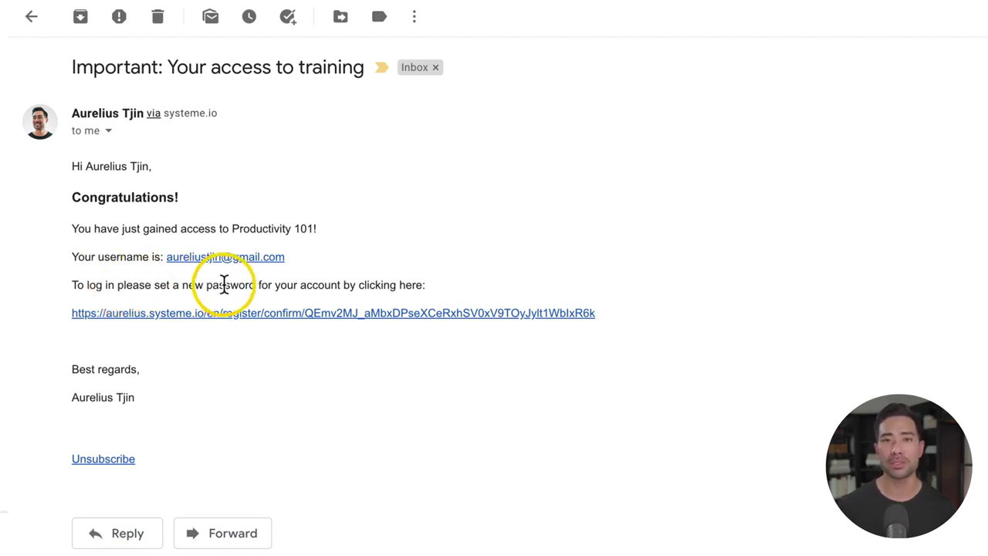
click(220, 373)
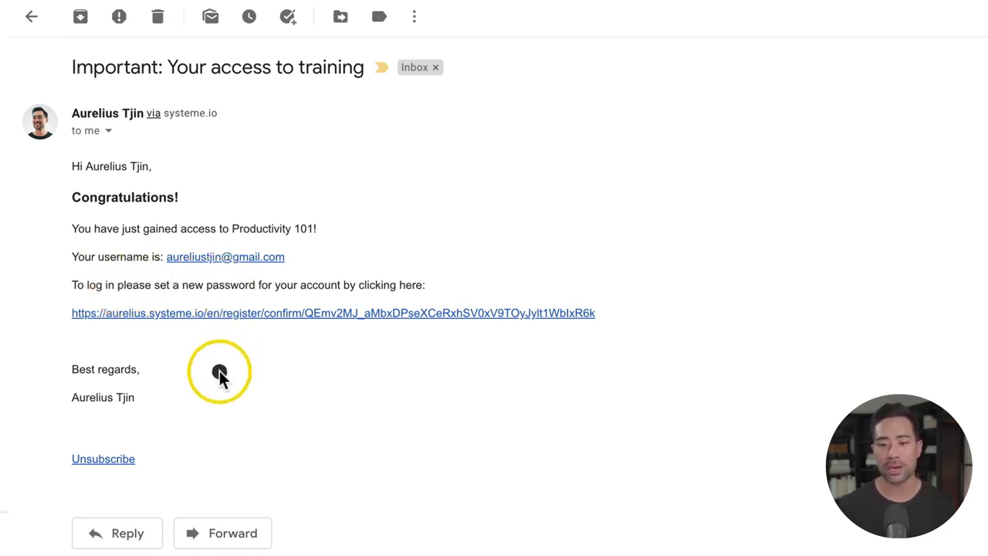
mouse_move(144, 417)
mouse_down()
mouse_move(81, 162)
mouse_move(75, 166)
mouse_up()
click(75, 165)
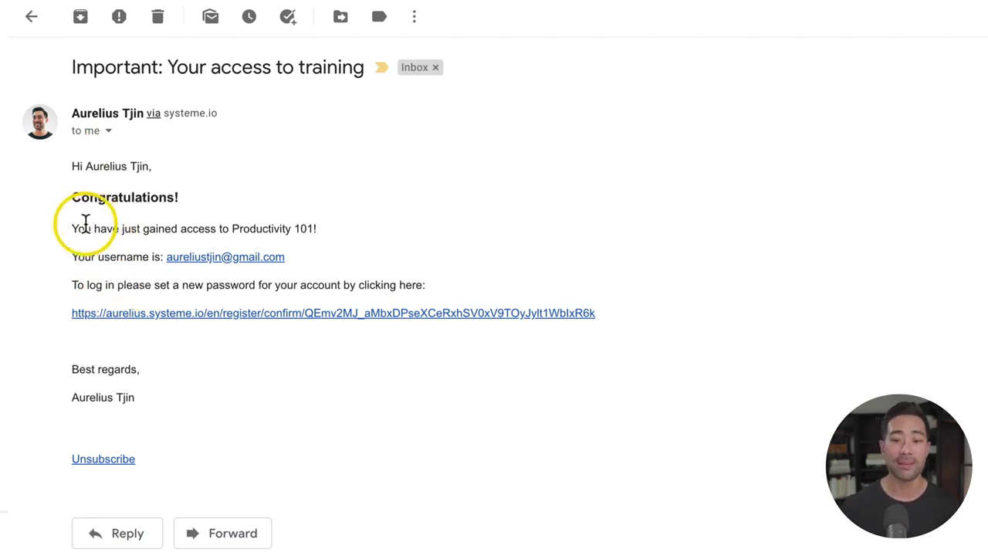
drag(87, 223, 247, 223)
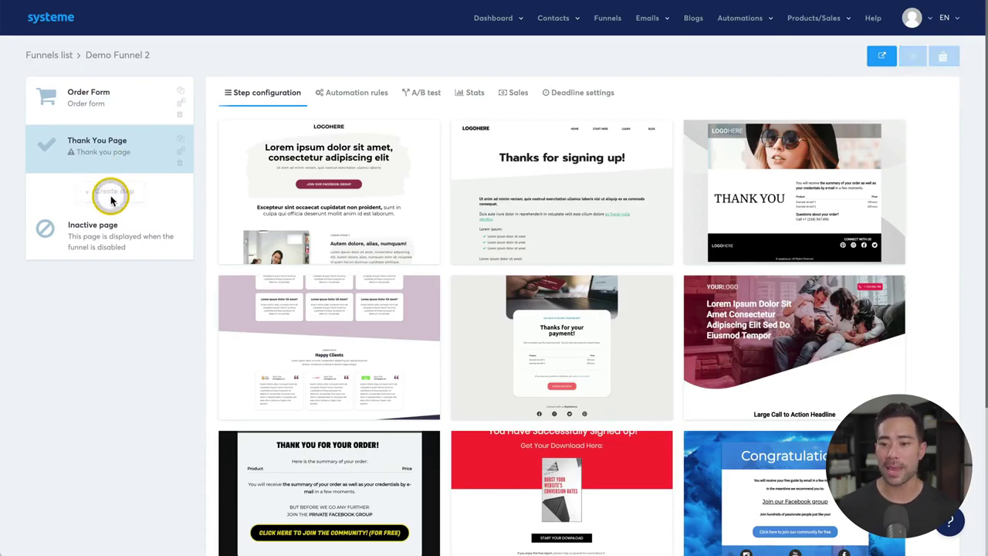
- Create a new step in Demo Funnel 2 named Sales Page, with Sales page as its type
click(113, 200)
click(454, 151)
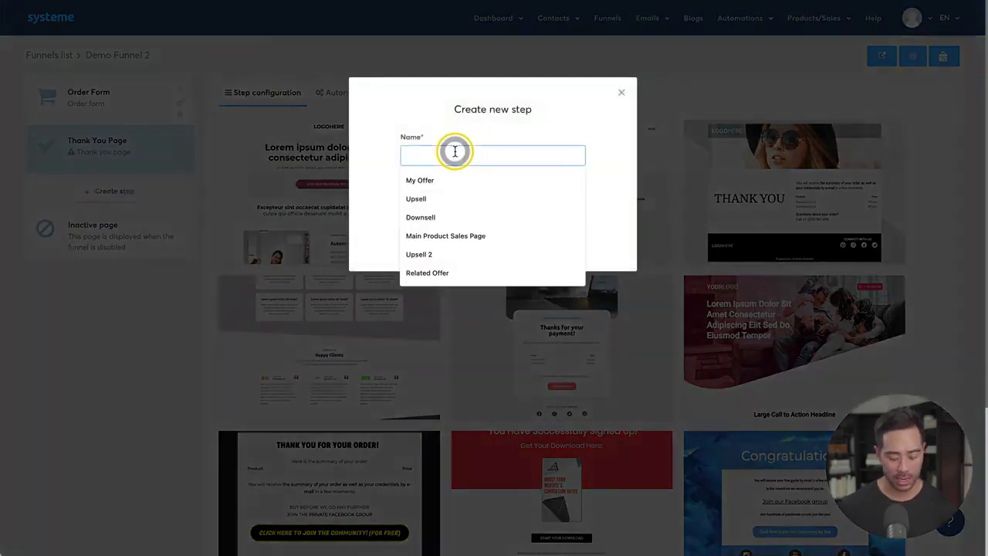
text(Sales Page)
click(457, 199)
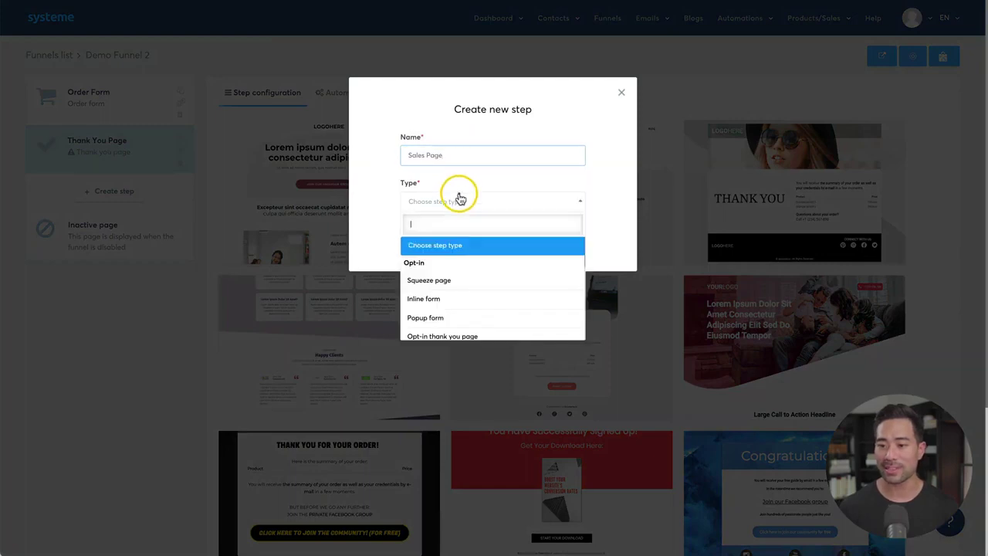
scroll(449, 318, down, 2)
scroll(449, 317, down, 1)
scroll(448, 297, up, 3)
scroll(429, 269, down, 1)
scroll(428, 268, down, 2)
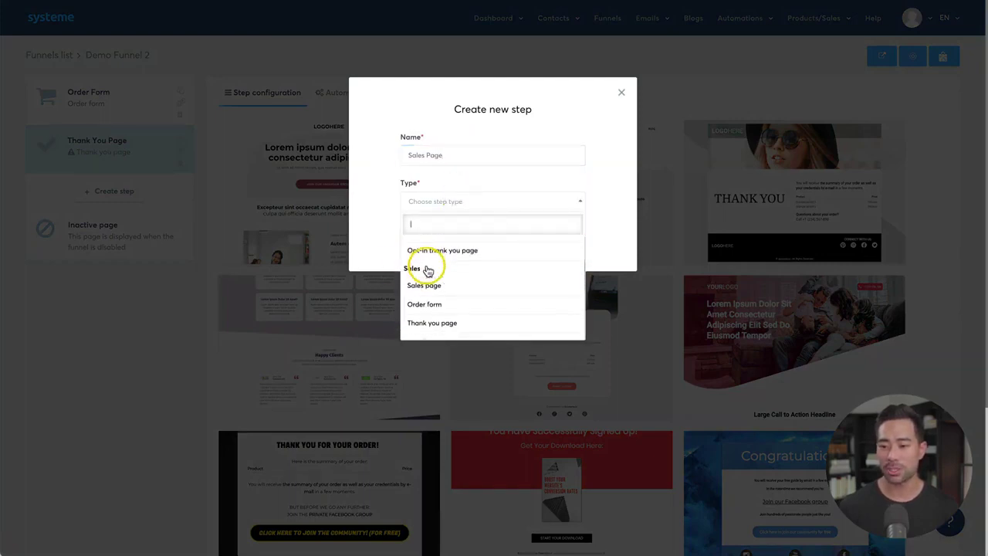
click(432, 269)
click(425, 236)
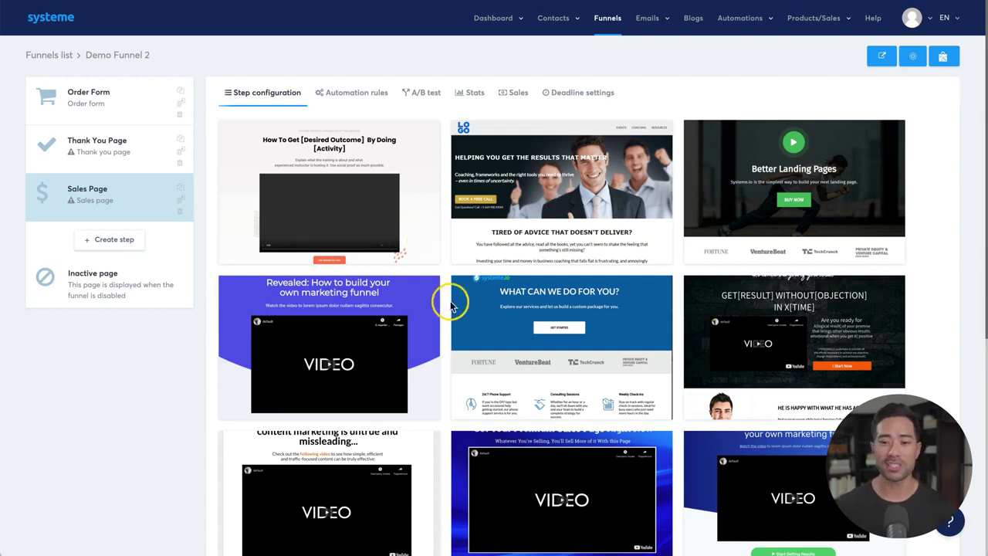
- Browse the sales page templates and choose the Better Landing Pages one with the runner background for the Sales Page
mouse_move(480, 257)
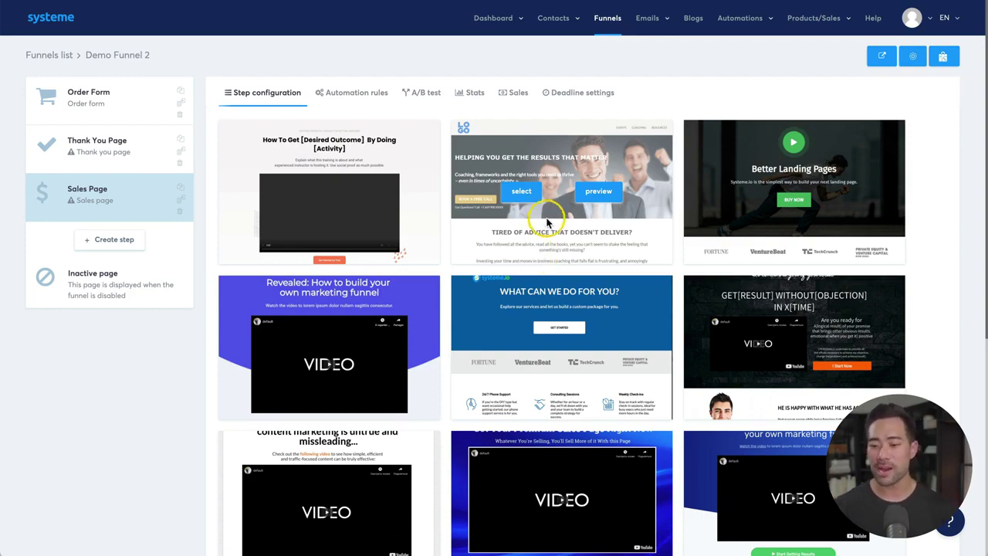
scroll(578, 269, down, 5)
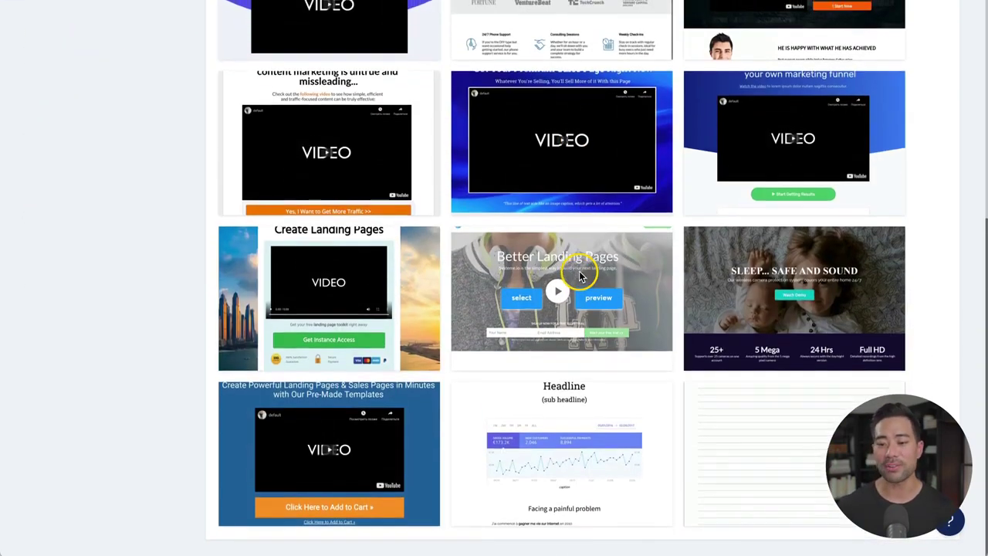
scroll(581, 276, up, 5)
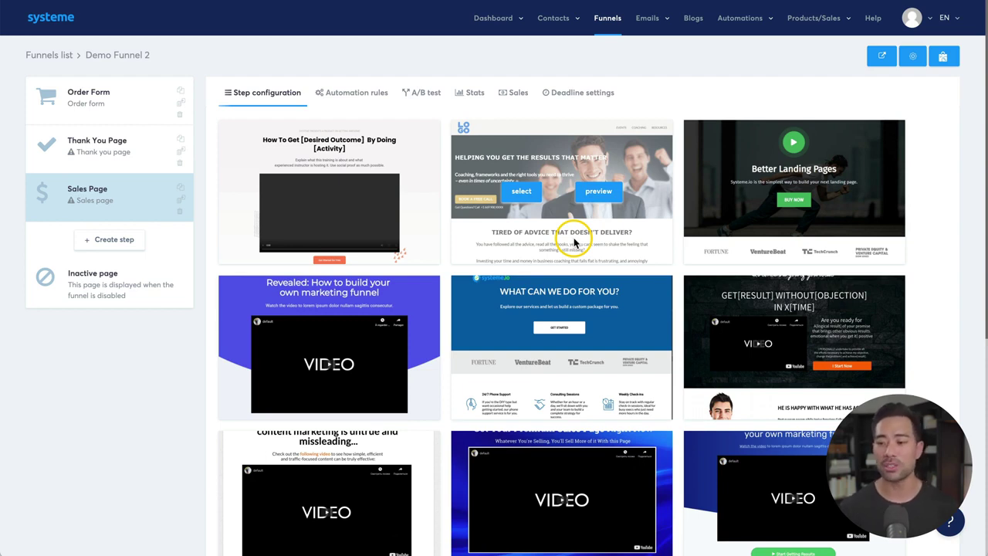
mouse_move(759, 220)
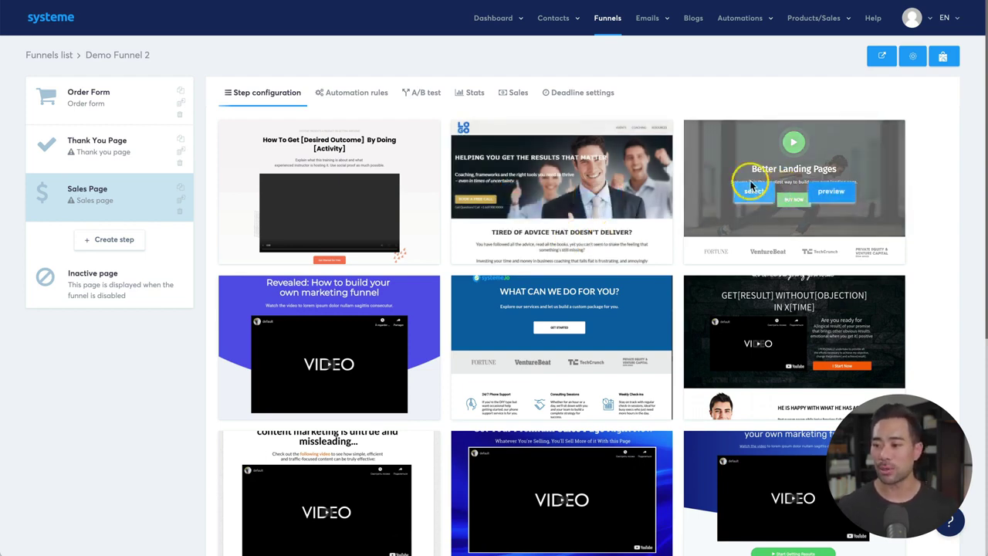
click(754, 193)
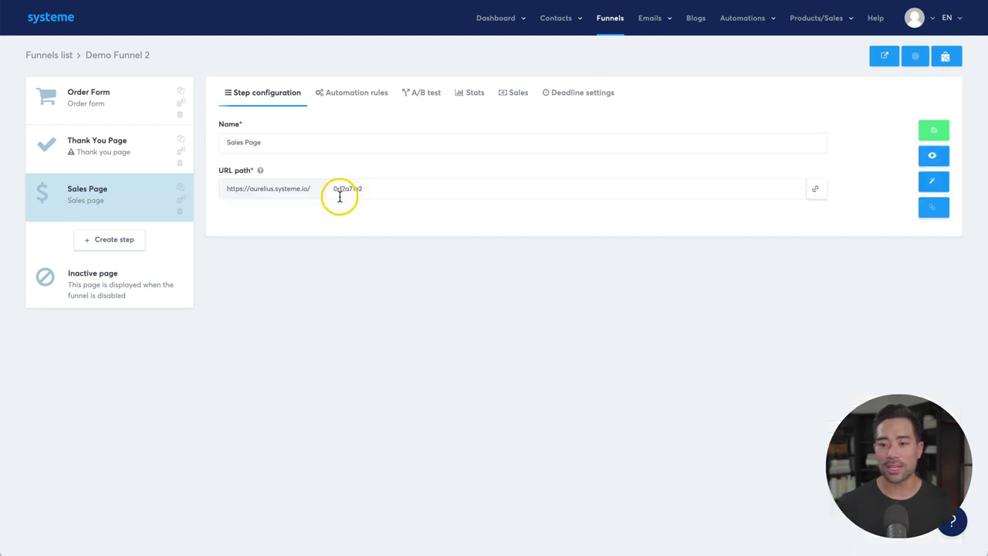
- Examine the Sales Page's URL path and the options in the account menu
double_click(339, 190)
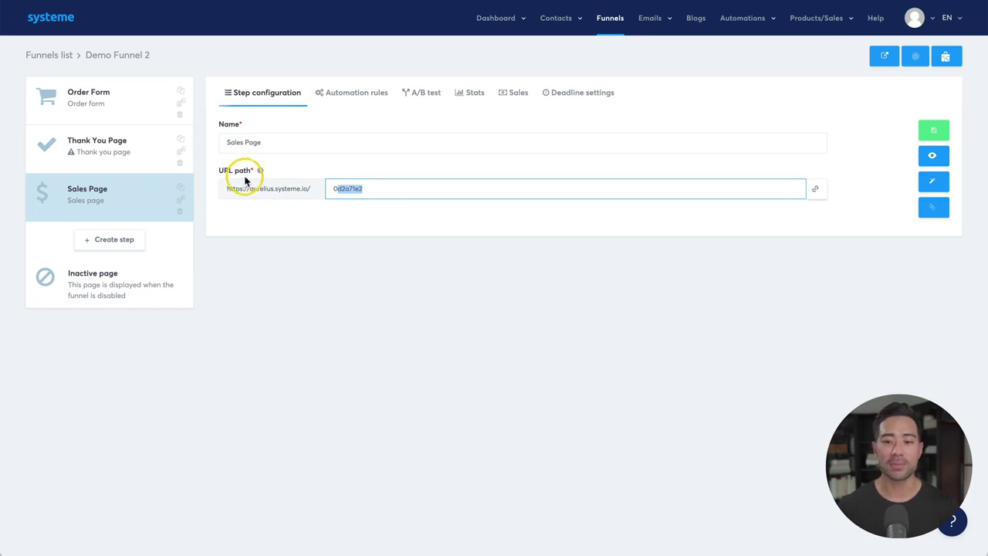
click(917, 18)
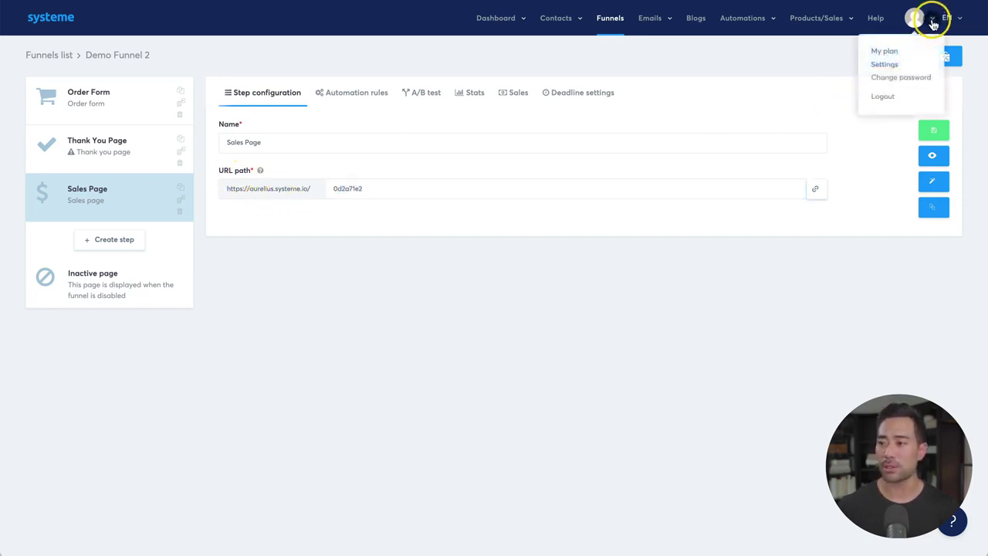
click(635, 323)
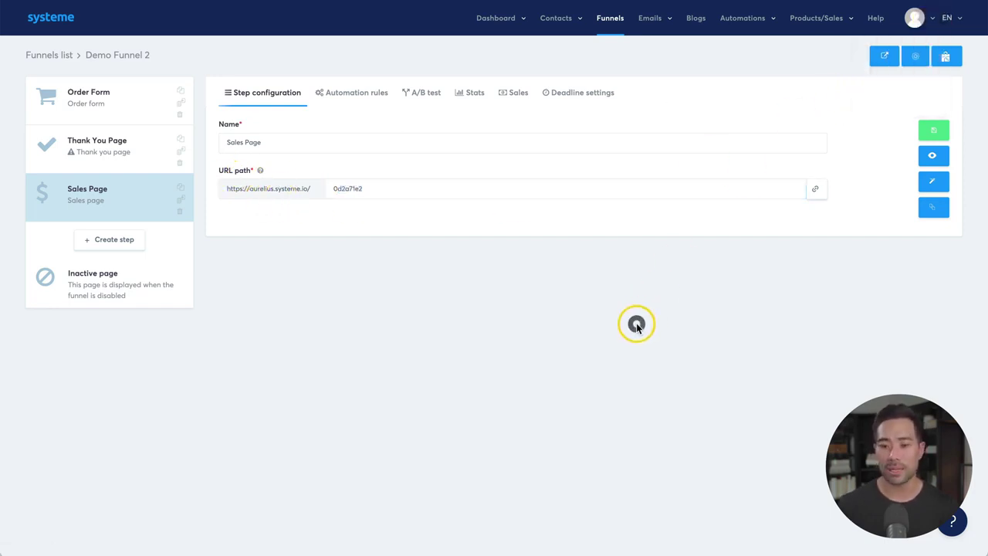
- Open the Sales Page in the page editor and look through its sections down to Pricing
click(929, 185)
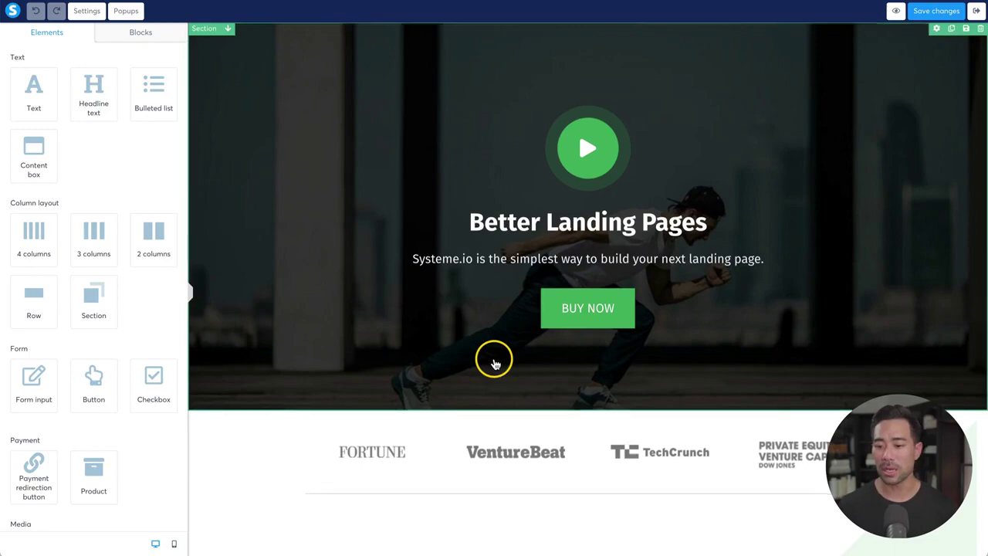
scroll(495, 363, down, 15)
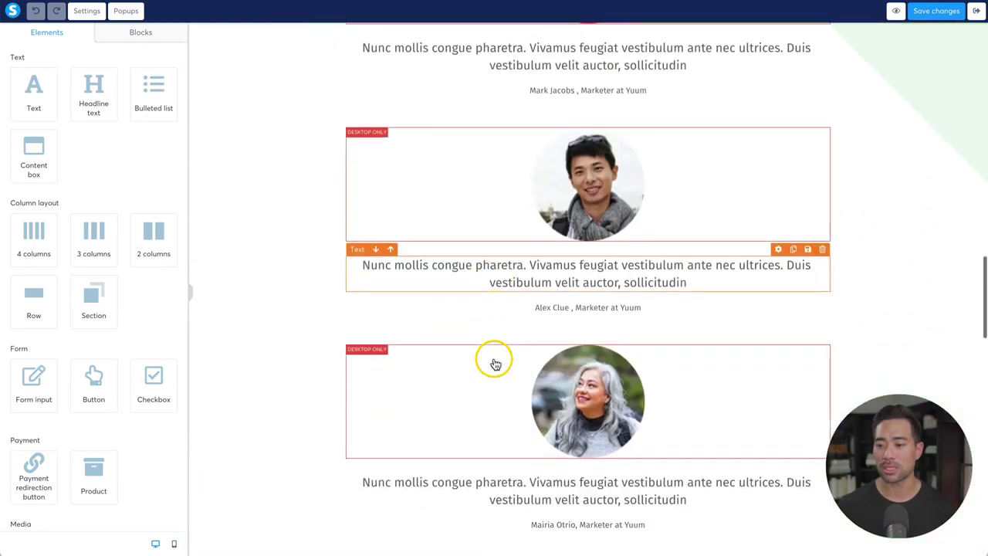
scroll(495, 362, down, 6)
- Add a headline text element between the testimonials and the Pricing section, and format it as H1
click(38, 32)
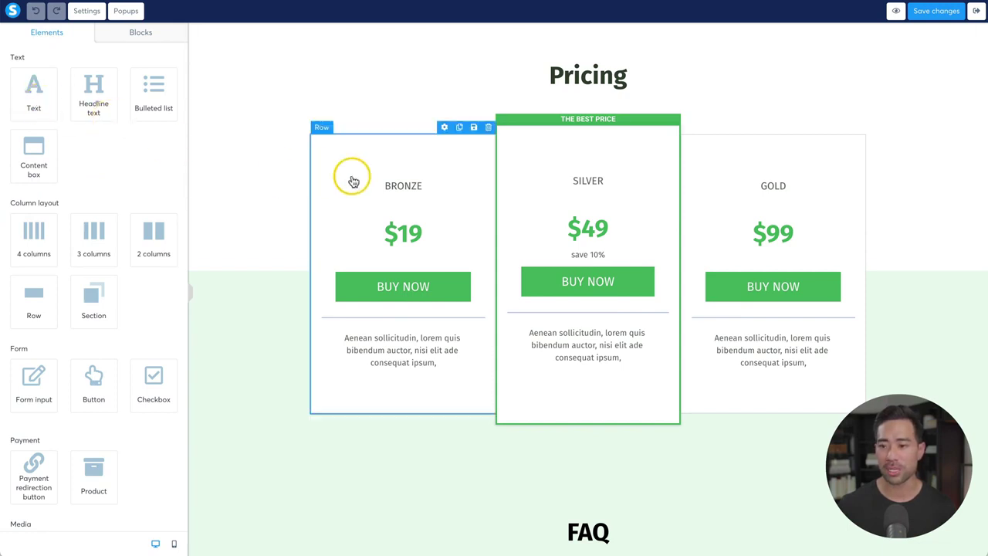
scroll(353, 181, up, 3)
drag(88, 100, 560, 209)
click(620, 150)
click(558, 152)
triple_click(558, 152)
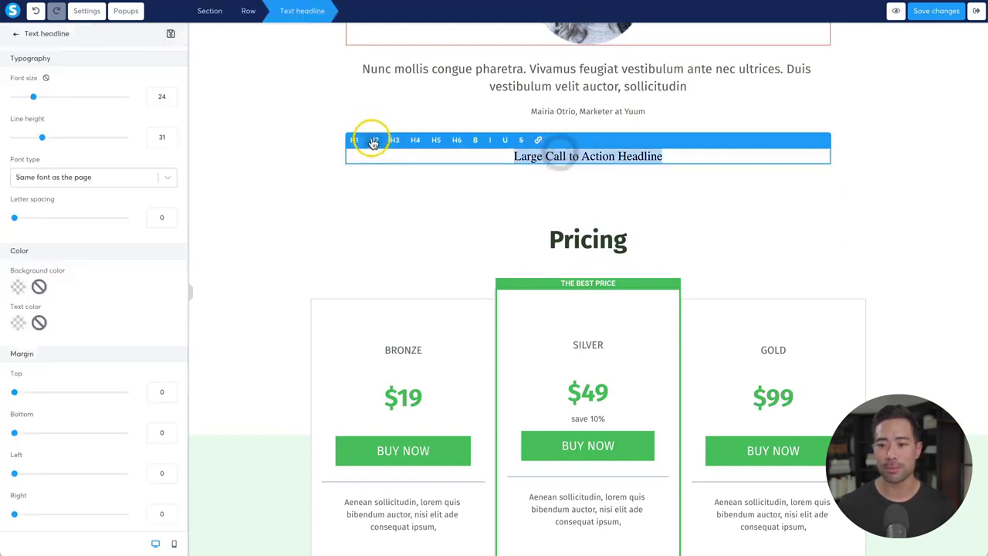
click(353, 140)
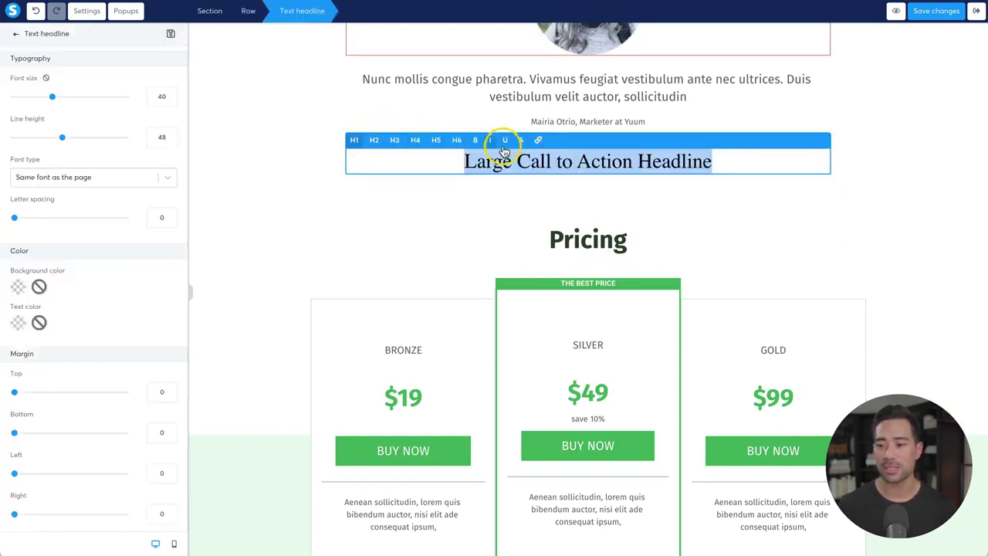
key(Escape)
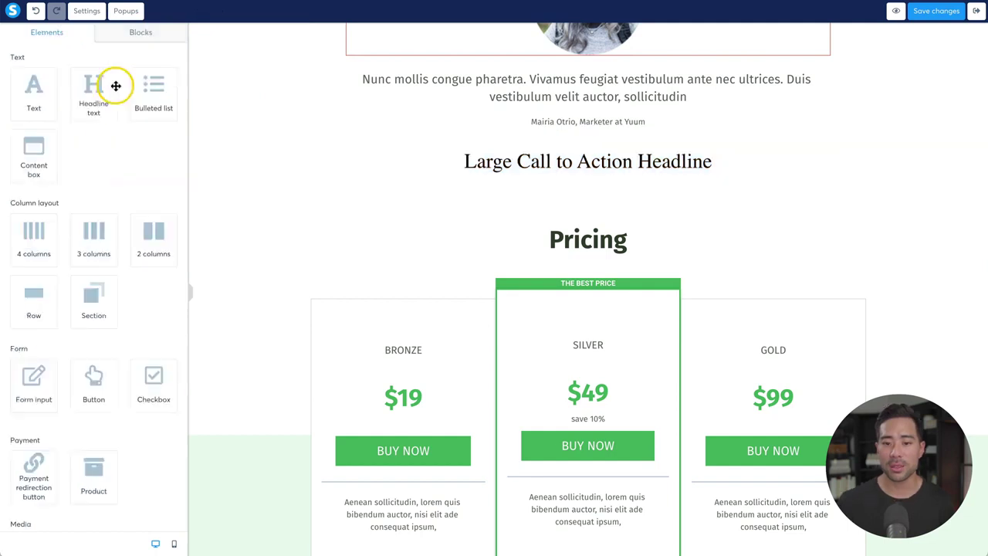
- Insert the Features block "Four columns of items (Big image, headline and text)" below the footer at the end of the page
click(139, 34)
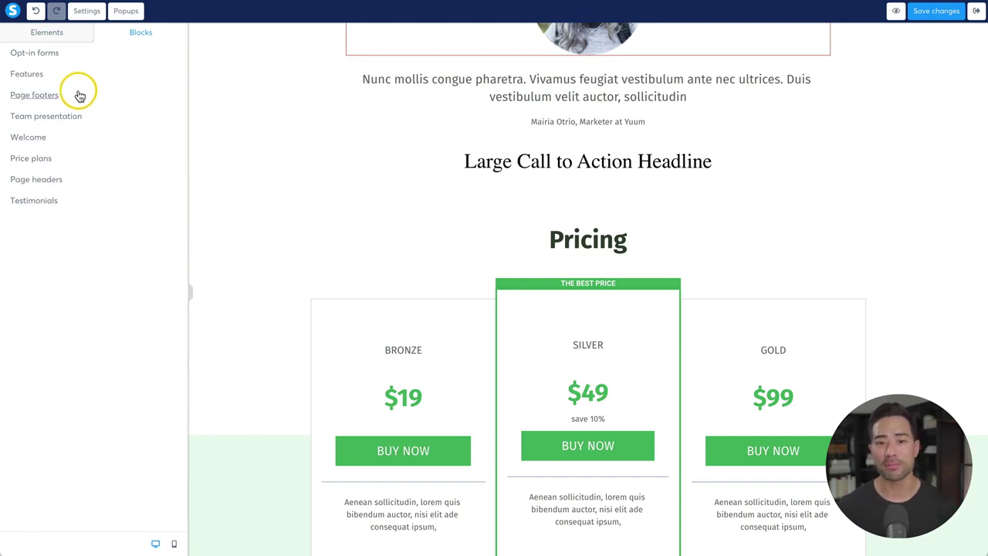
click(29, 74)
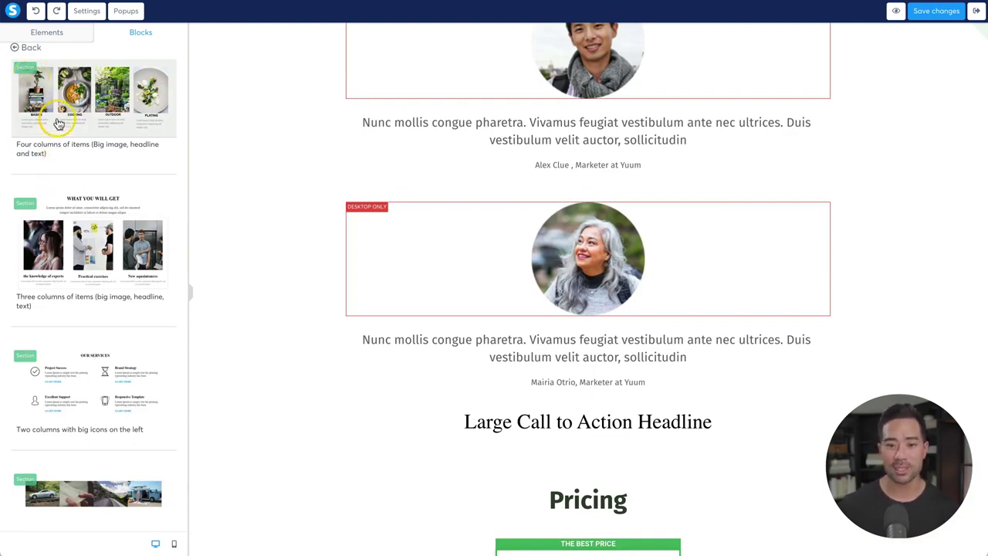
scroll(666, 404, down, 15)
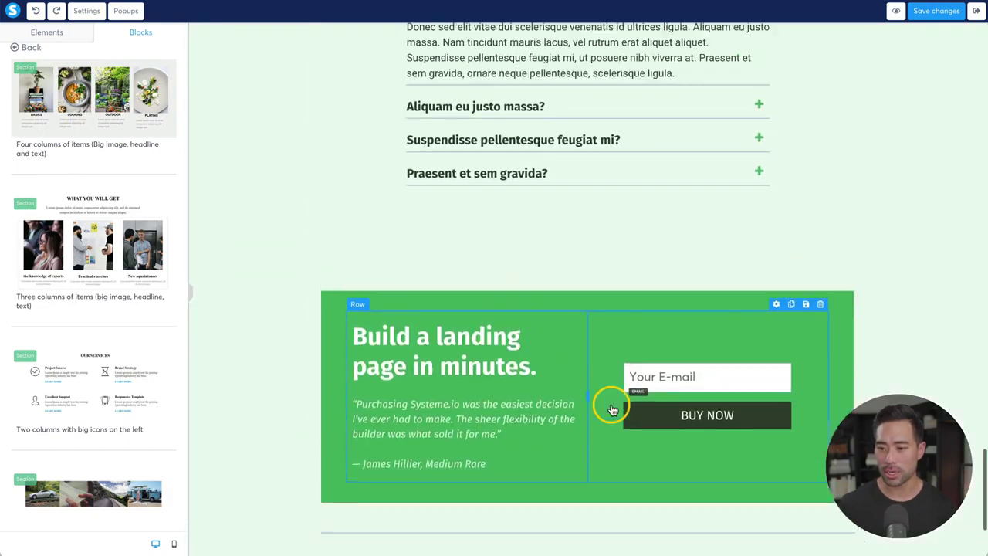
scroll(613, 409, up, 7)
scroll(494, 255, down, 5)
scroll(496, 256, down, 3)
drag(73, 91, 519, 514)
scroll(521, 502, down, 5)
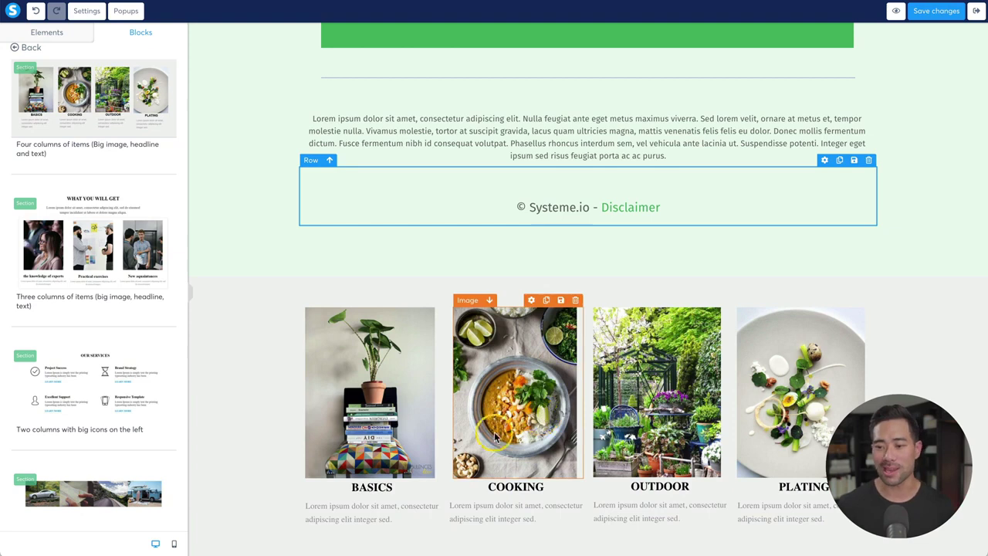
- Show the settings of the BASICS image in the four-column block, and undo the last two page changes
click(368, 417)
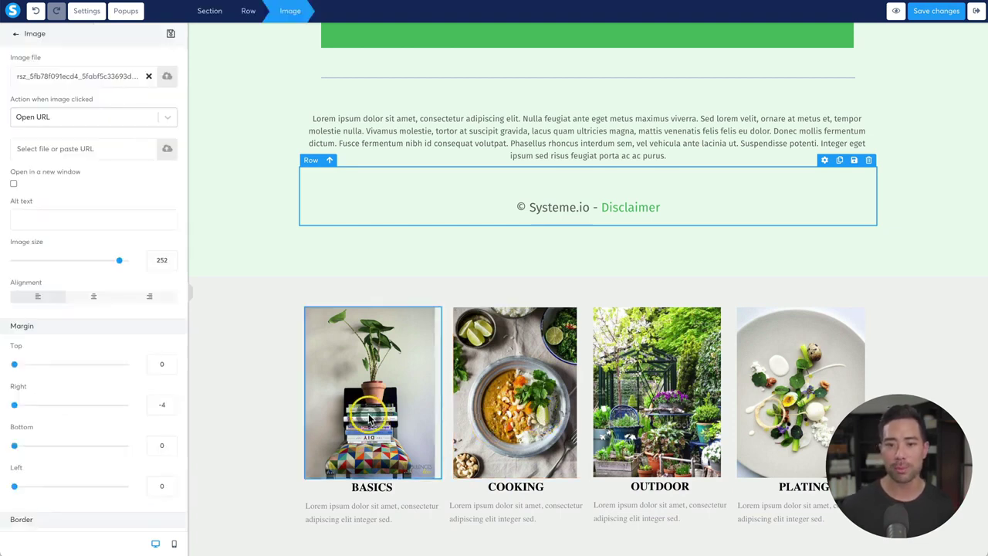
click(36, 11)
click(36, 11)
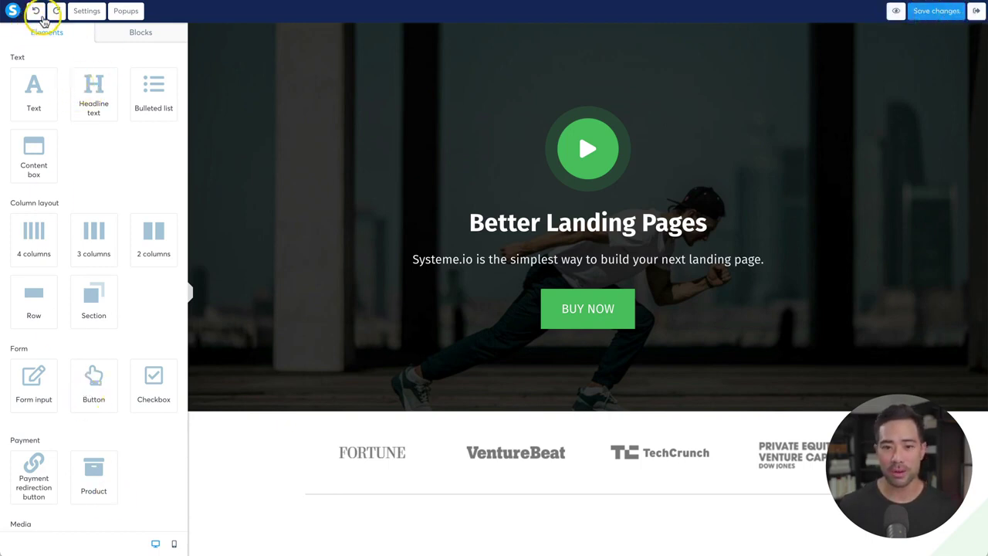
- Review the page settings, including typography, SEO and tracking code, and check the page's popups area
click(91, 11)
scroll(103, 189, down, 10)
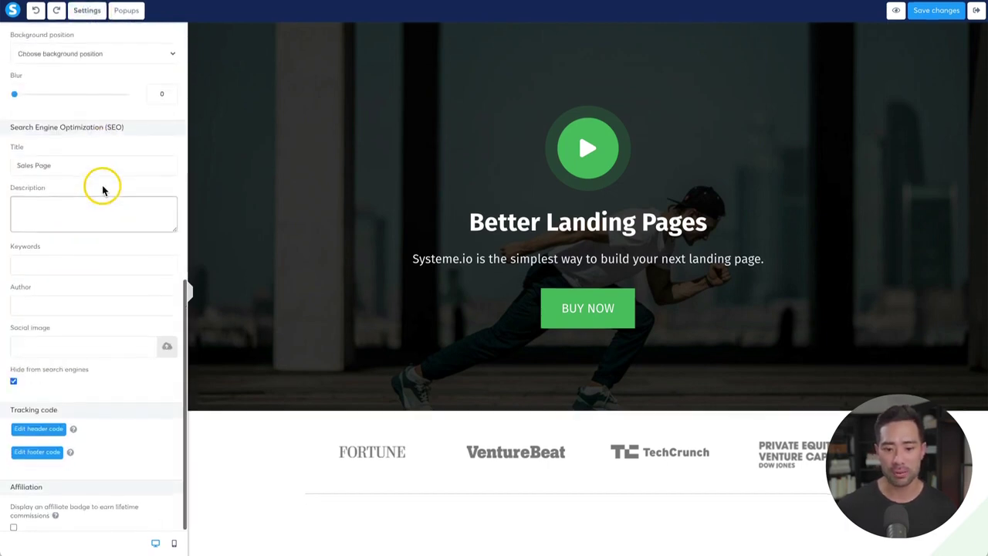
click(128, 13)
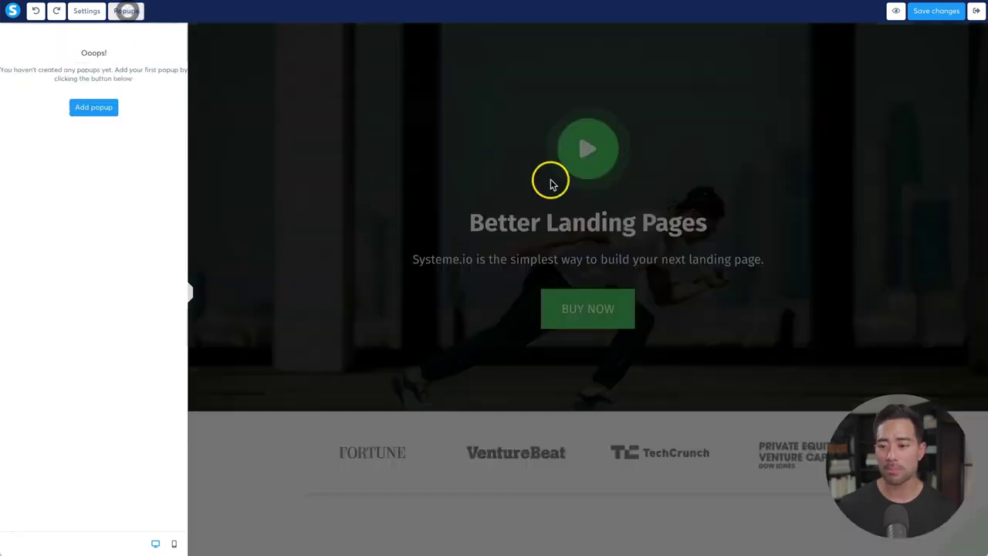
click(82, 11)
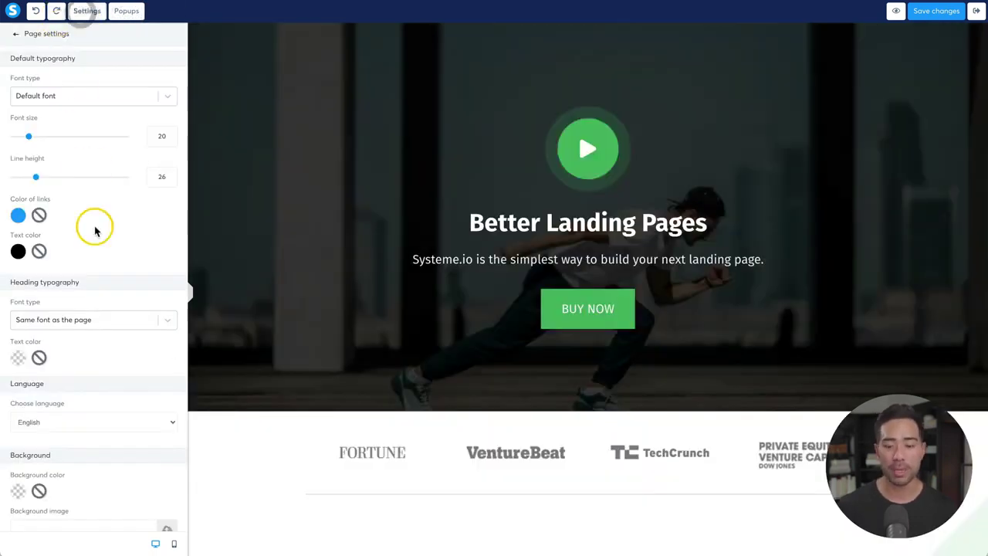
scroll(88, 435, down, 3)
scroll(88, 437, down, 10)
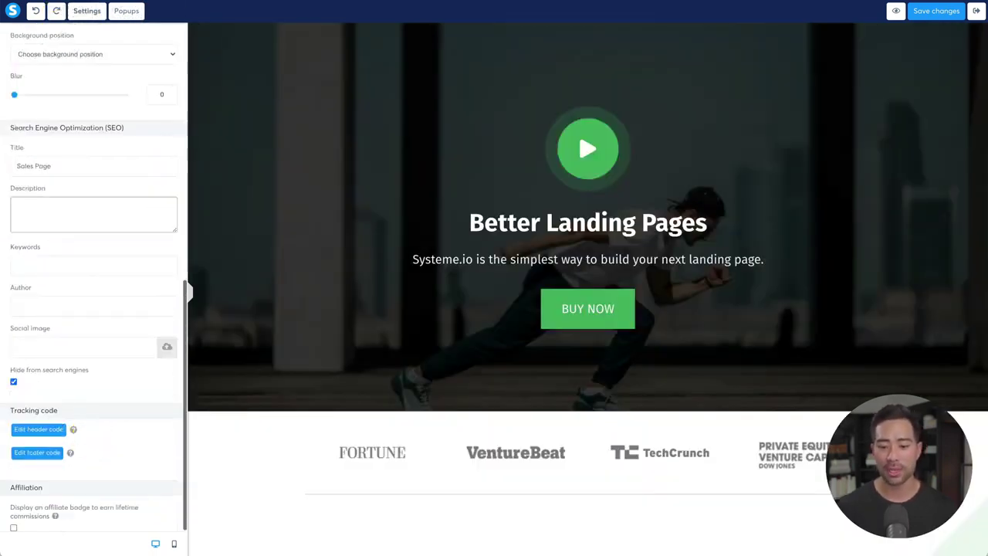
- Compare the desktop and mobile views of the page and check the page settings for mobile
click(173, 544)
click(155, 544)
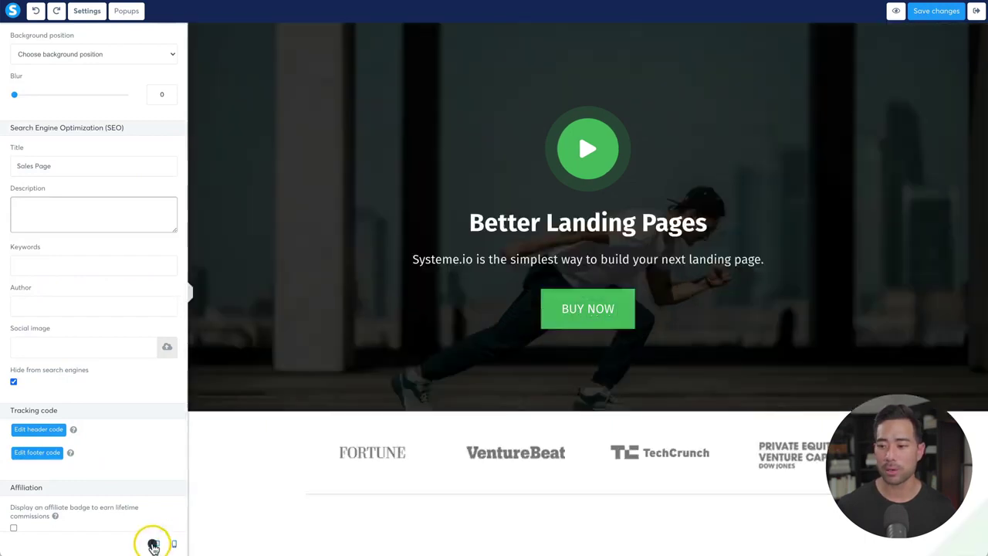
click(169, 545)
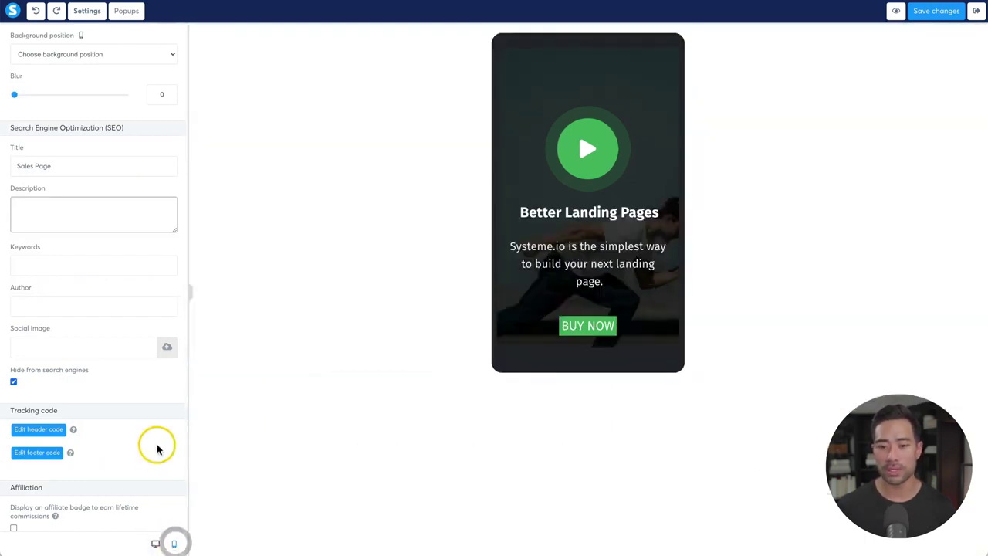
scroll(157, 446, up, 15)
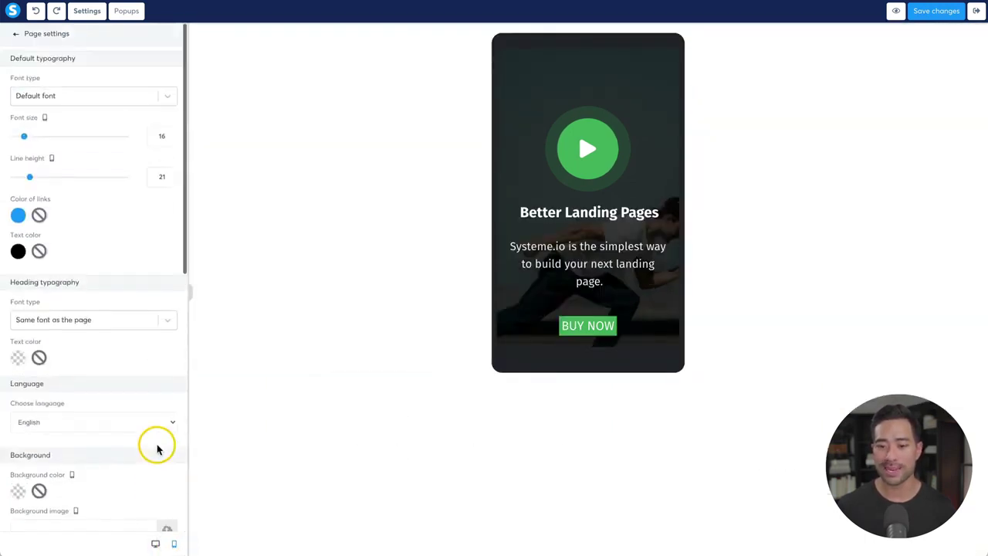
- Close the page settings, save the sales page and exit the editor back to Demo Funnel 2
click(15, 34)
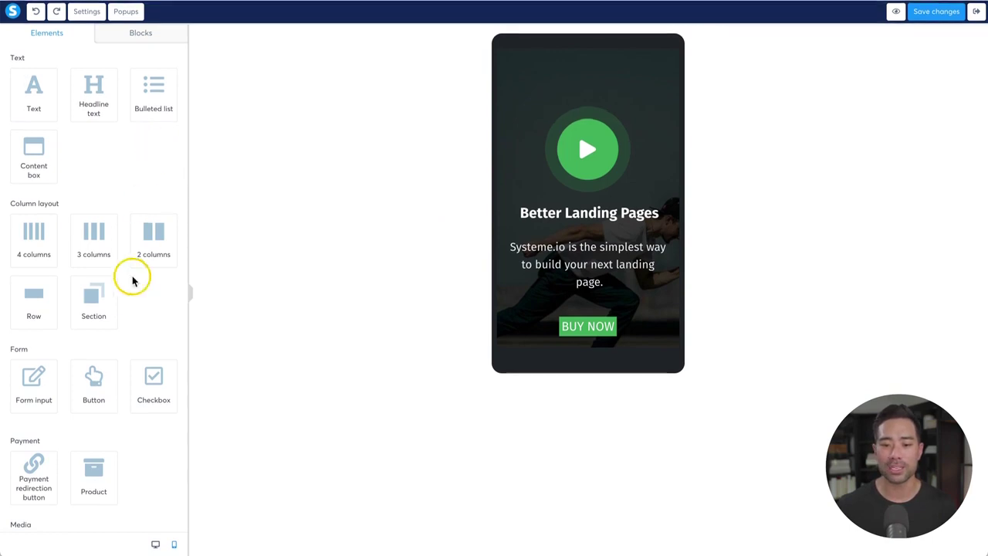
click(940, 14)
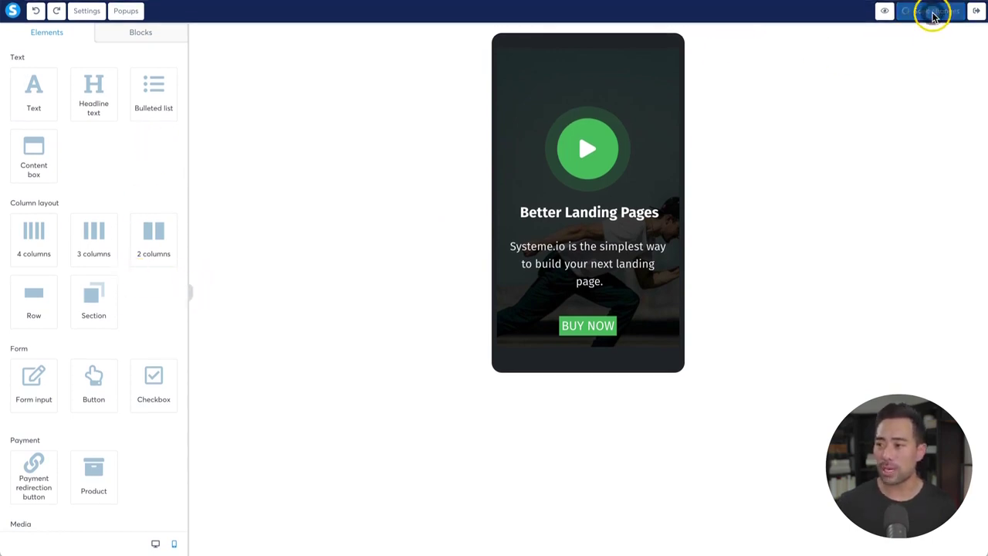
click(975, 13)
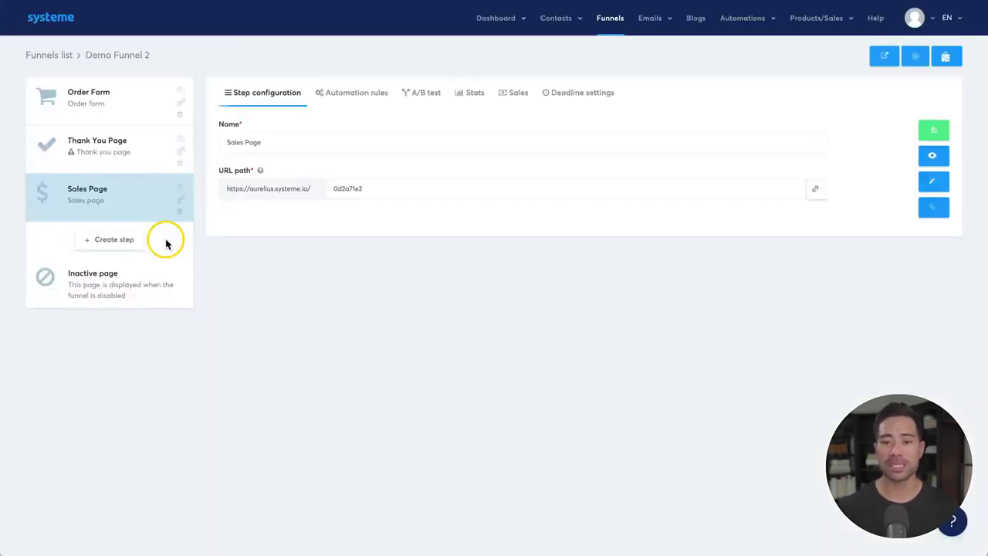
- Move the Sales Page step to the start of the funnel, above the Order Form
drag(118, 199, 120, 104)
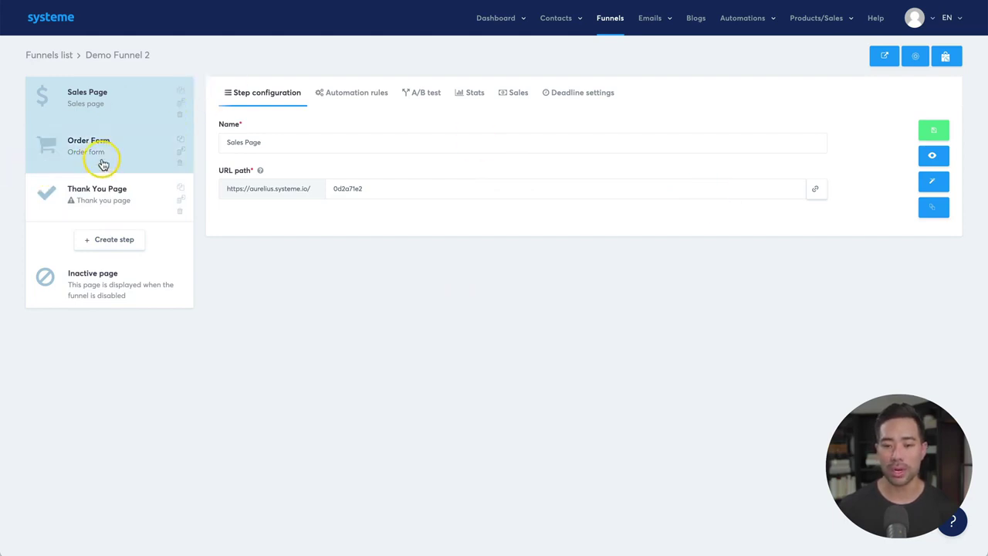
- Set the action of the sales page's BUY NOW button to Next step URL, save the page and exit the editor
click(933, 181)
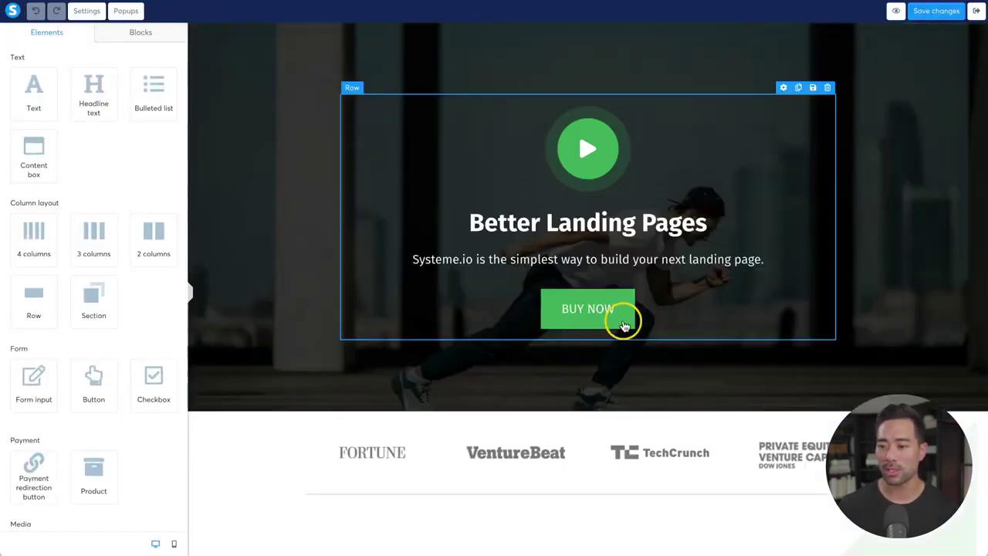
click(588, 309)
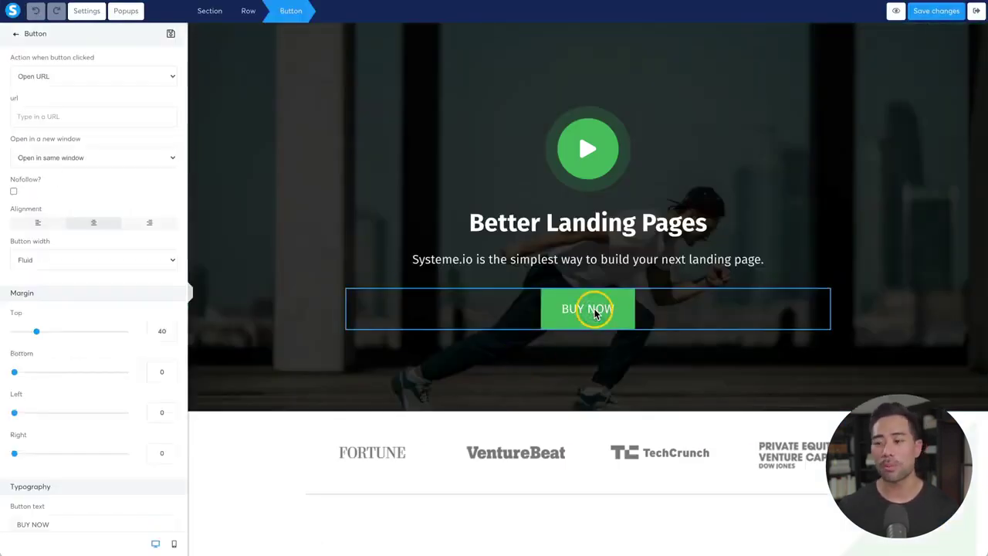
click(601, 313)
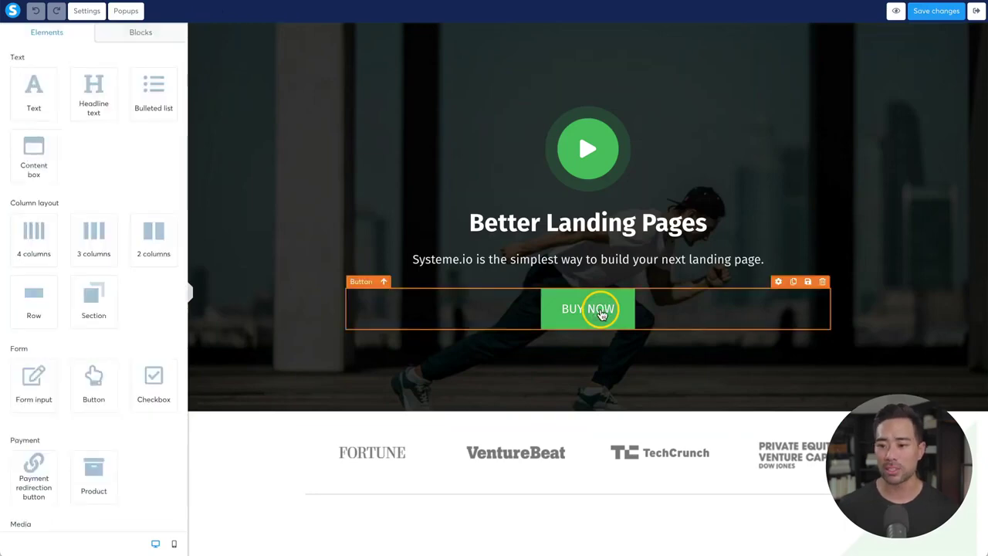
click(601, 313)
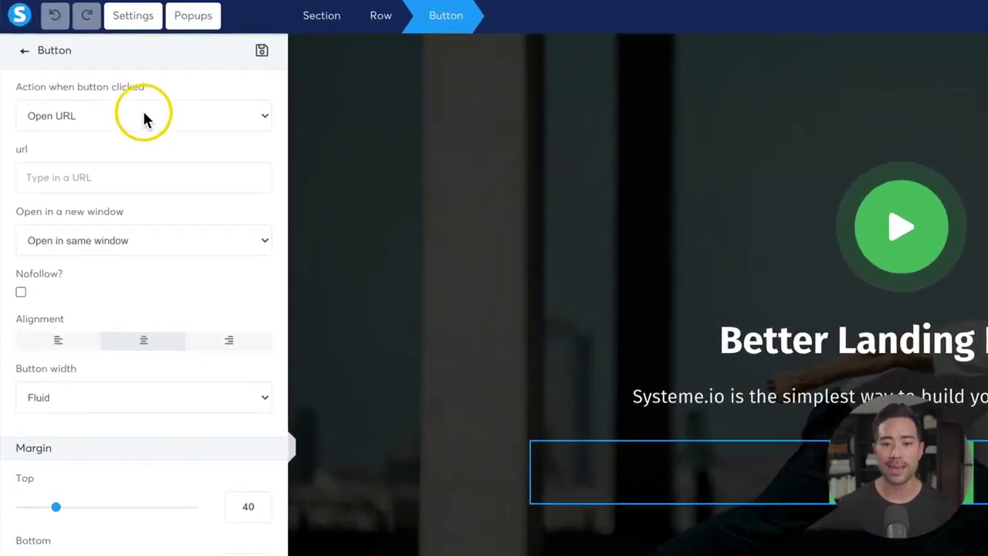
click(94, 75)
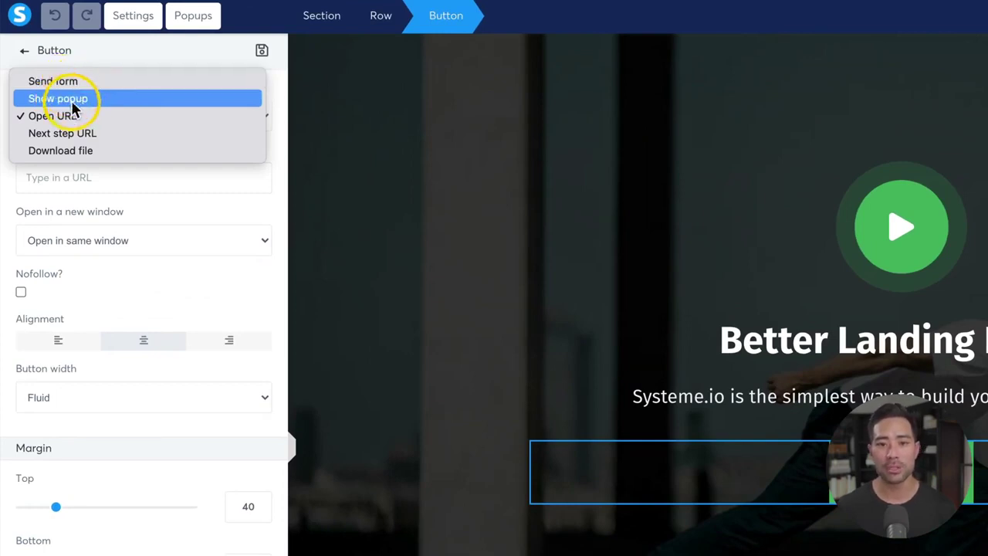
click(92, 139)
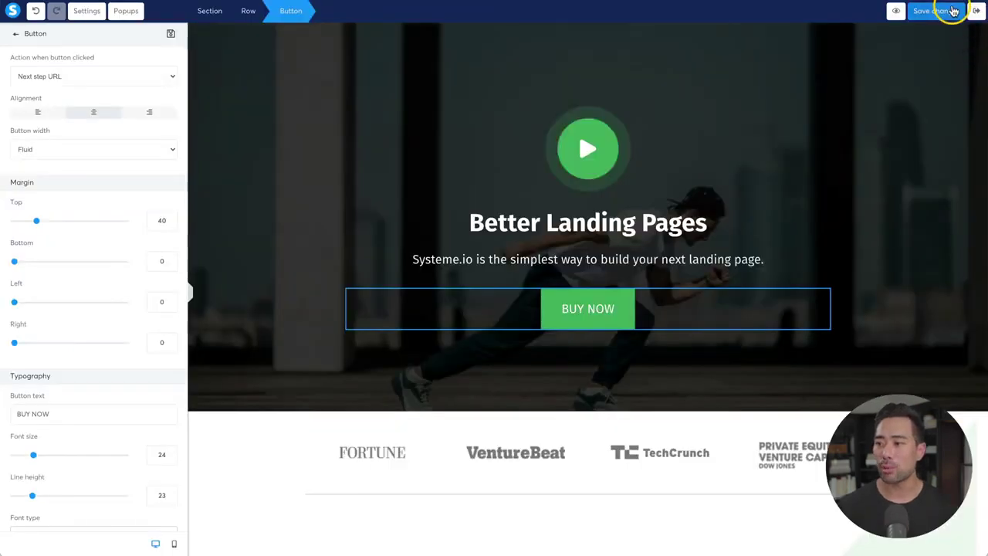
click(951, 11)
click(976, 11)
- Preview the sales page and follow its BUY NOW button to check the order form's contact and payment sections
click(933, 159)
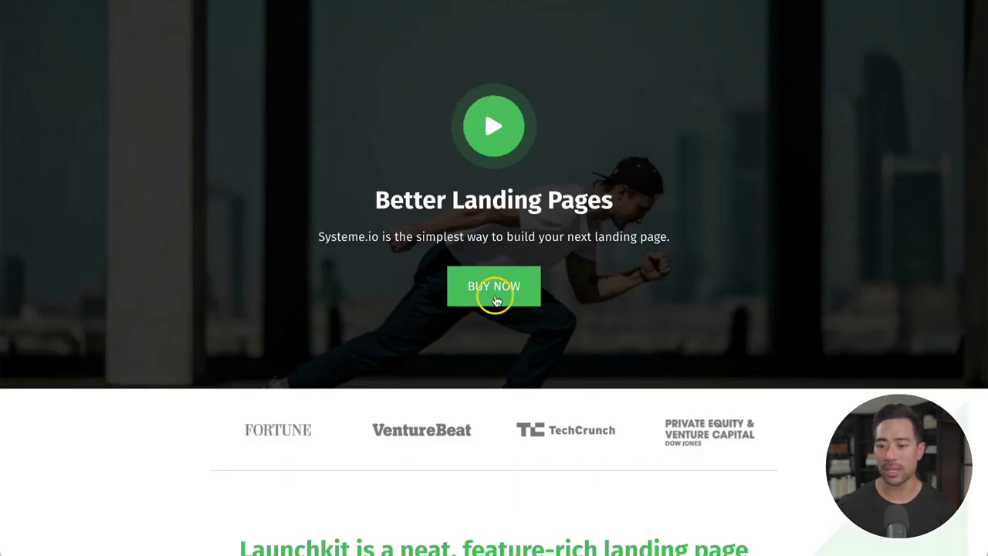
click(496, 298)
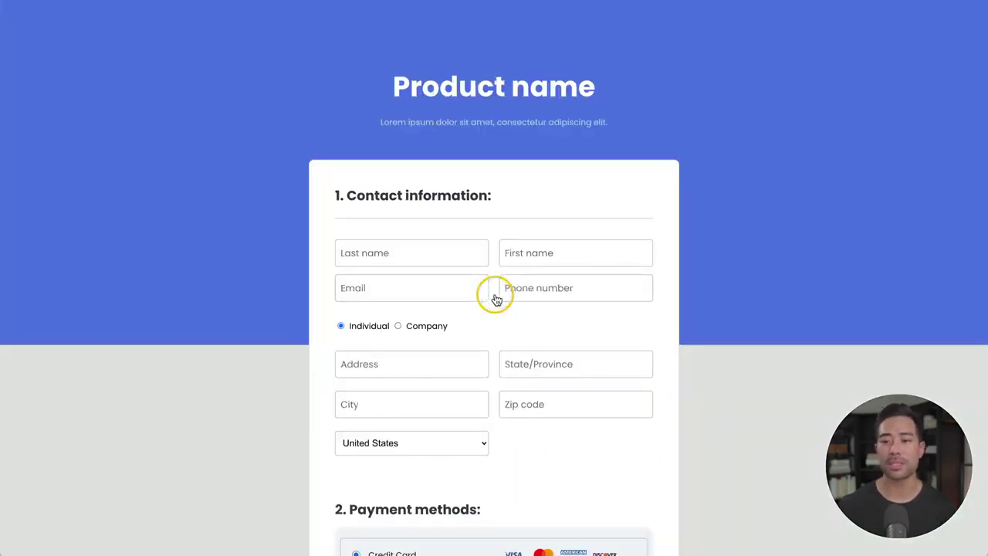
scroll(629, 355, down, 5)
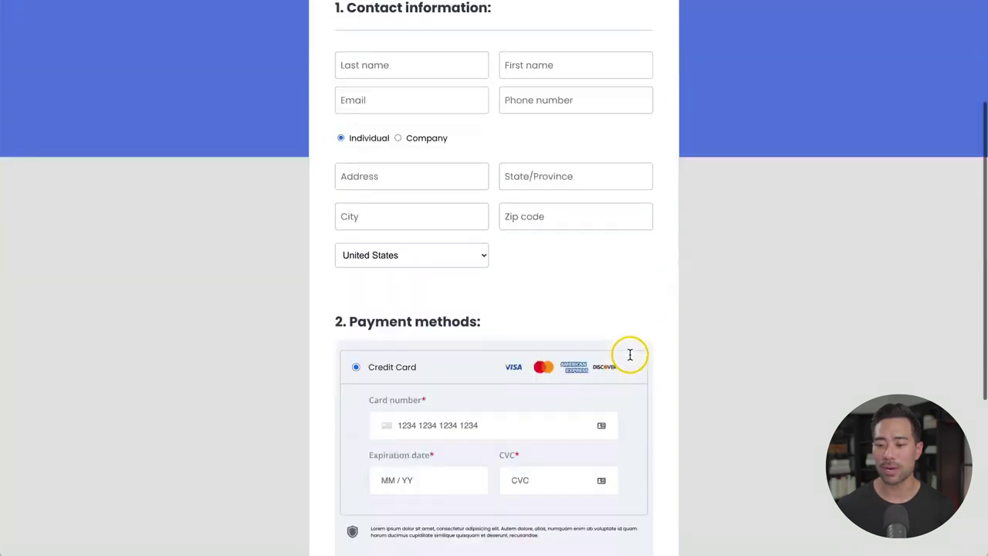
scroll(630, 357, up, 5)
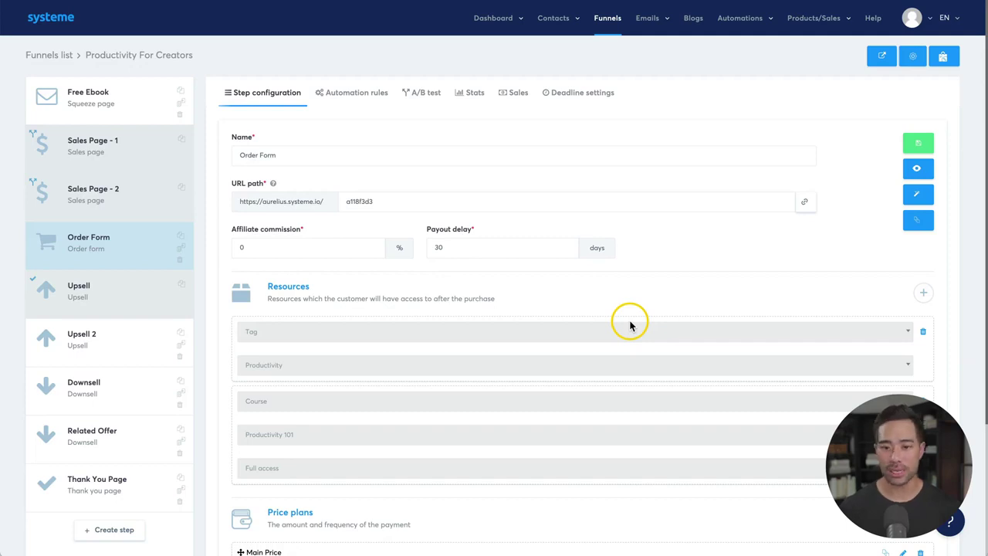
- Add the one shot price plan "Main Price - Test" to the Order Form step of the Productivity For Creators funnel
click(93, 260)
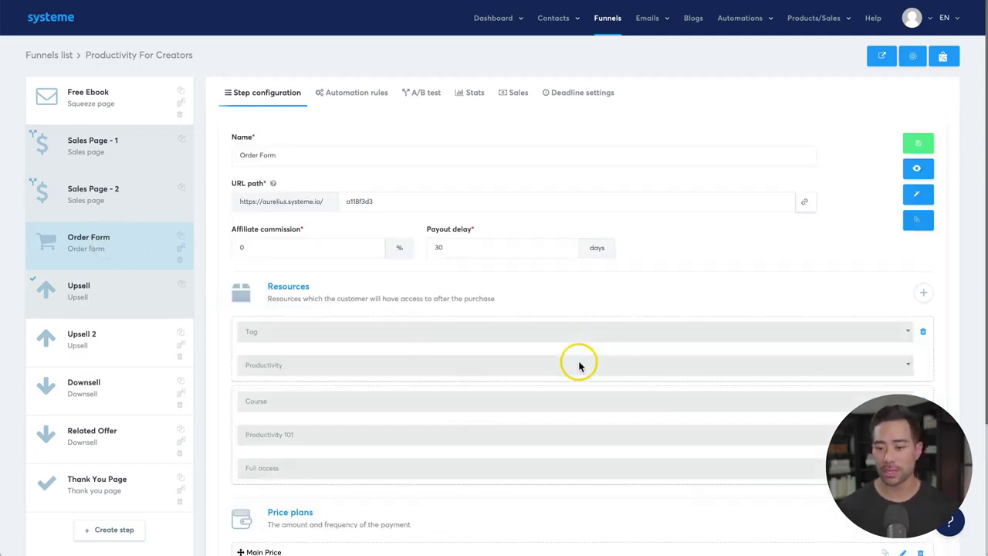
scroll(579, 363, down, 2)
scroll(579, 363, down, 1)
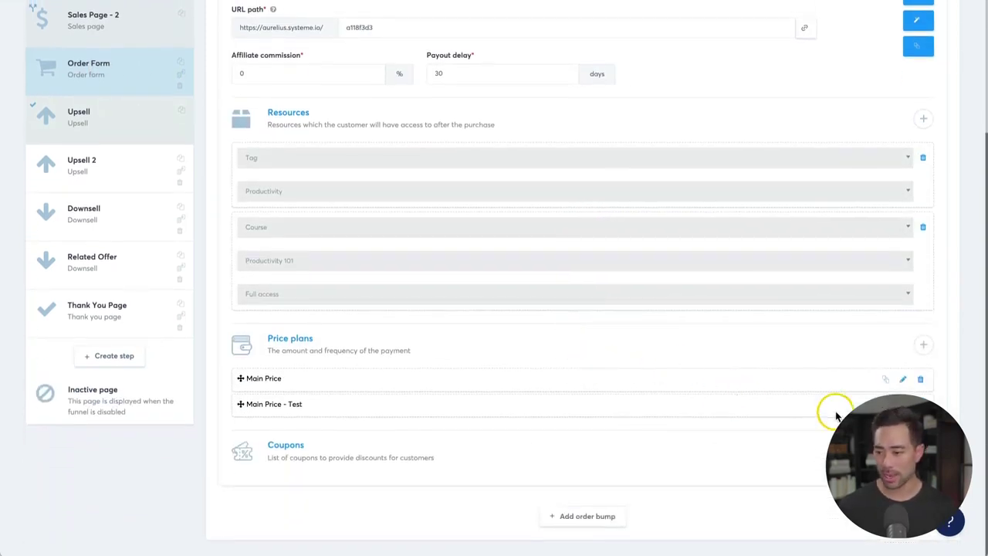
click(924, 343)
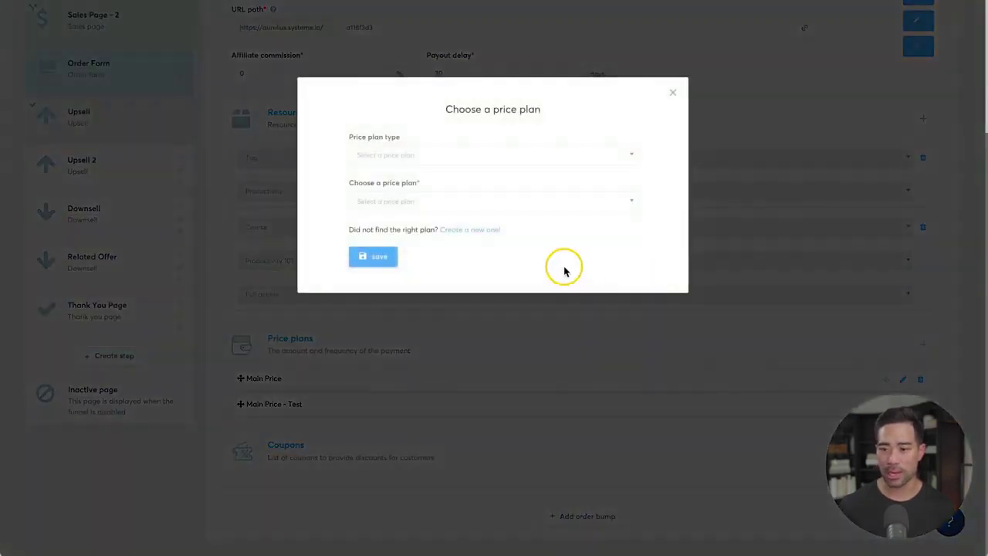
click(421, 157)
click(391, 193)
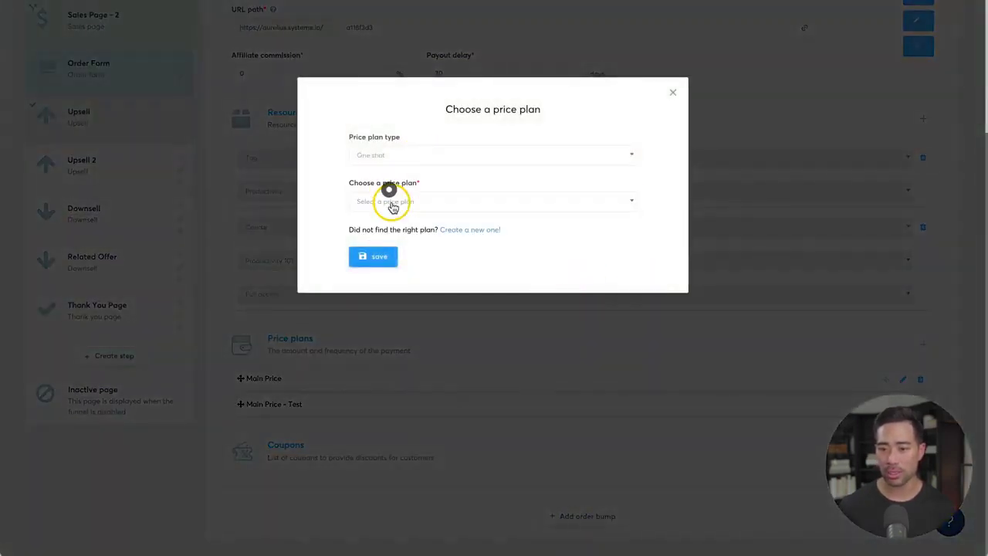
click(391, 203)
click(437, 239)
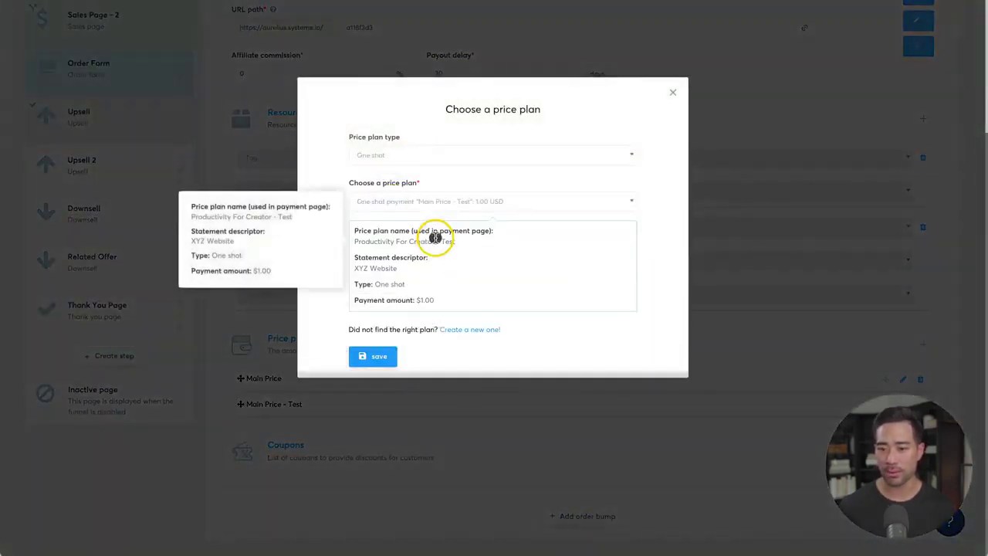
click(365, 364)
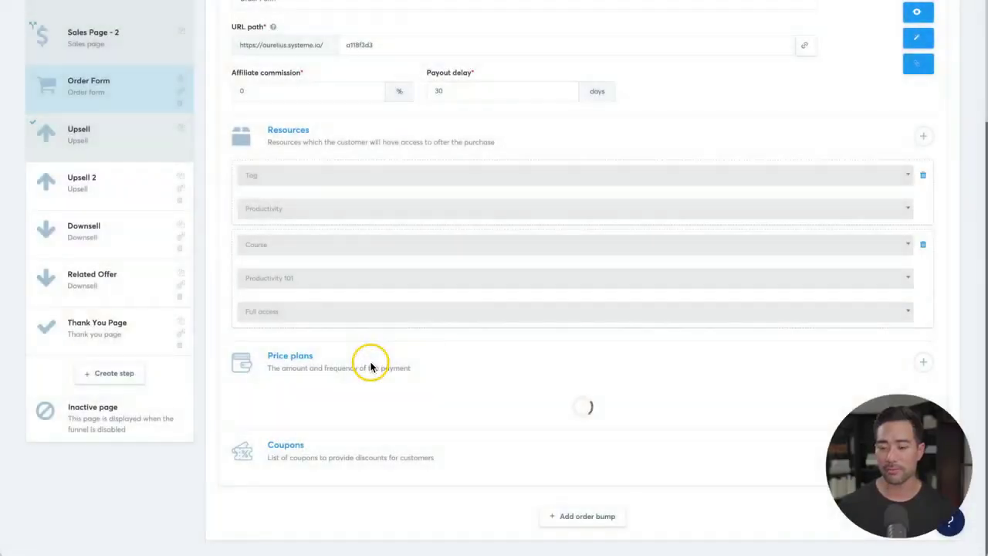
- Save the Order Form step's configuration and review its resources, price plans and coupons
scroll(437, 417, up, 1)
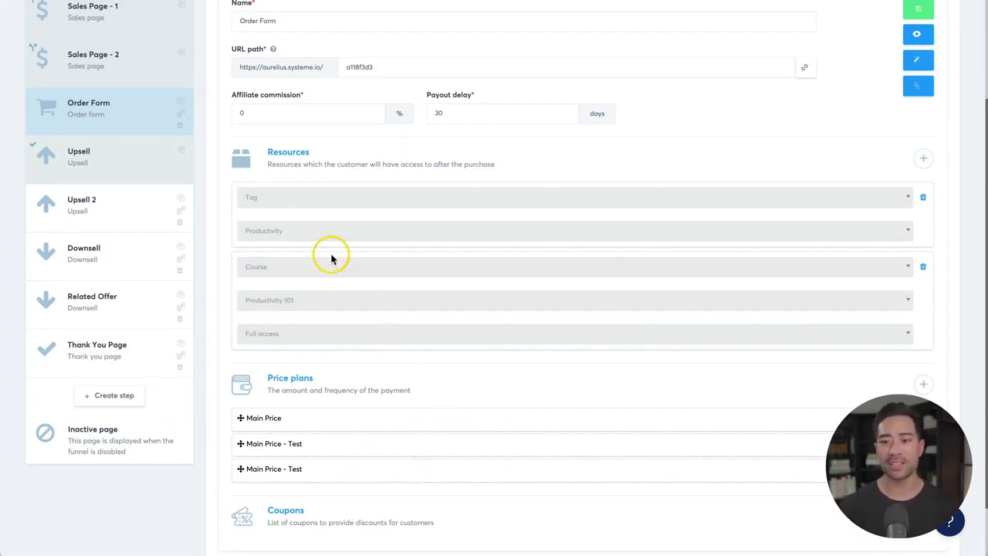
scroll(398, 309, up, 3)
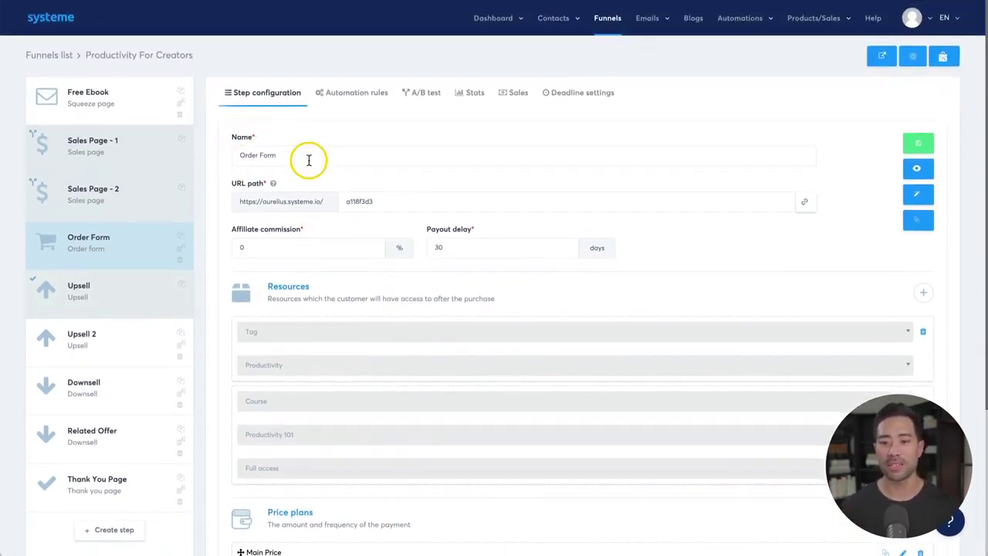
click(333, 94)
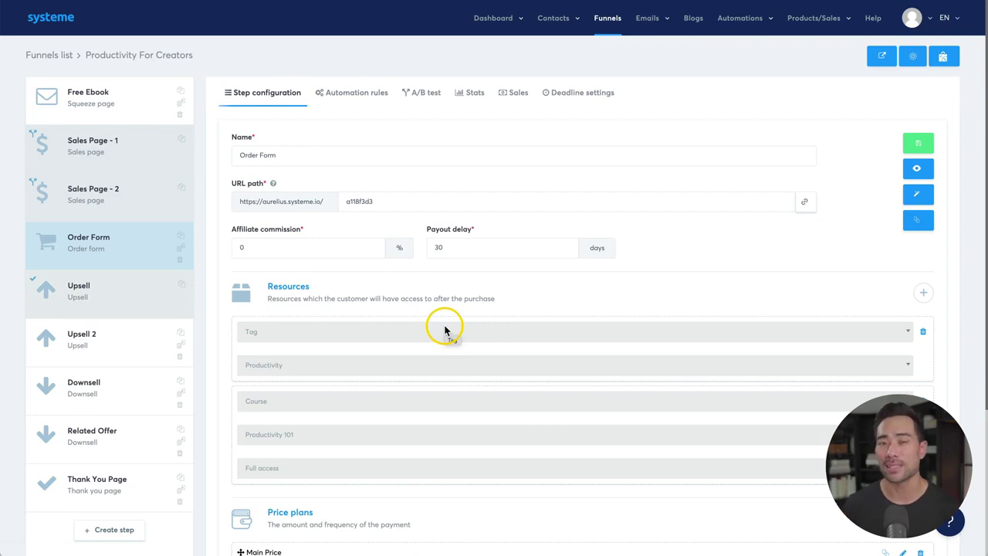
click(915, 147)
scroll(812, 335, down, 3)
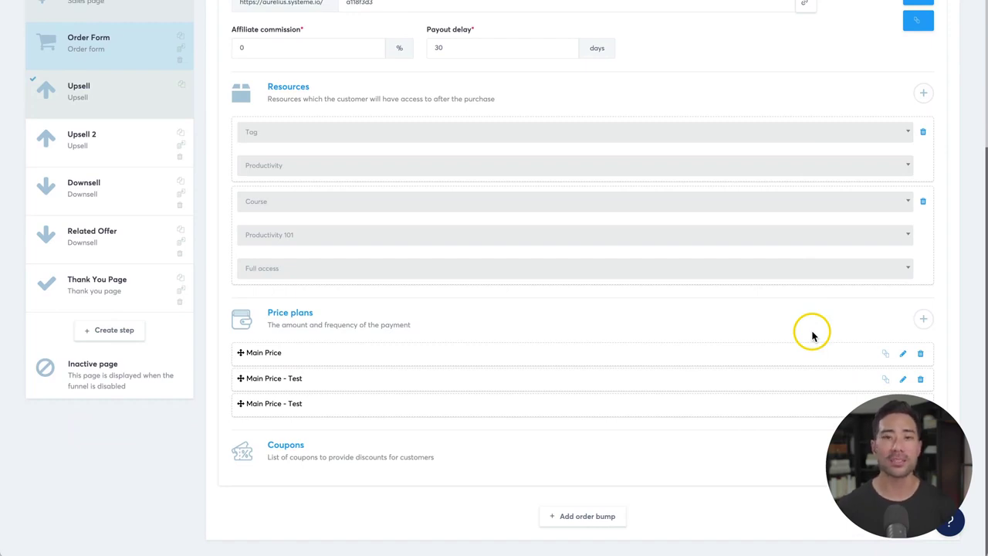
scroll(812, 335, up, 5)
- Go to the Blogs area and view the existing blog's live home page, including its articles and category sections
click(695, 29)
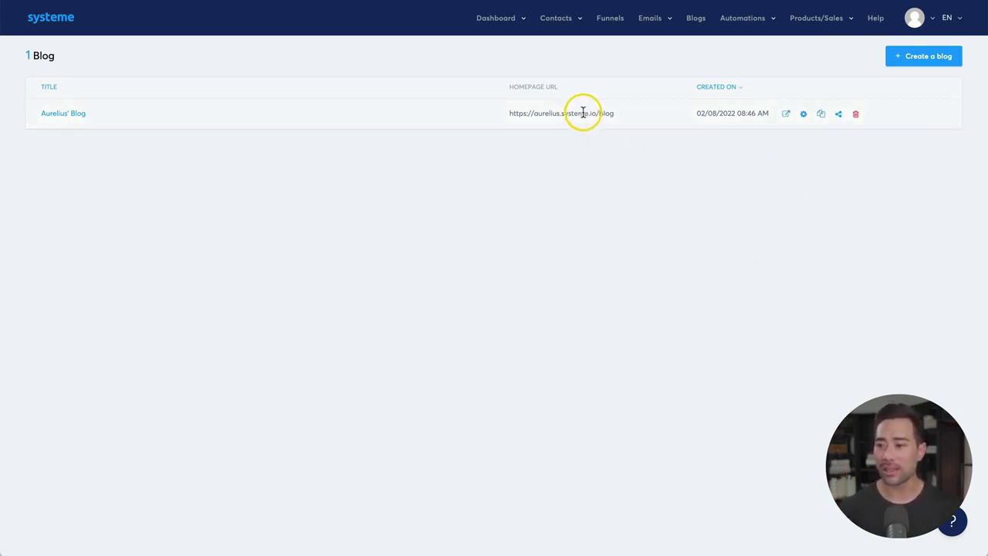
click(786, 113)
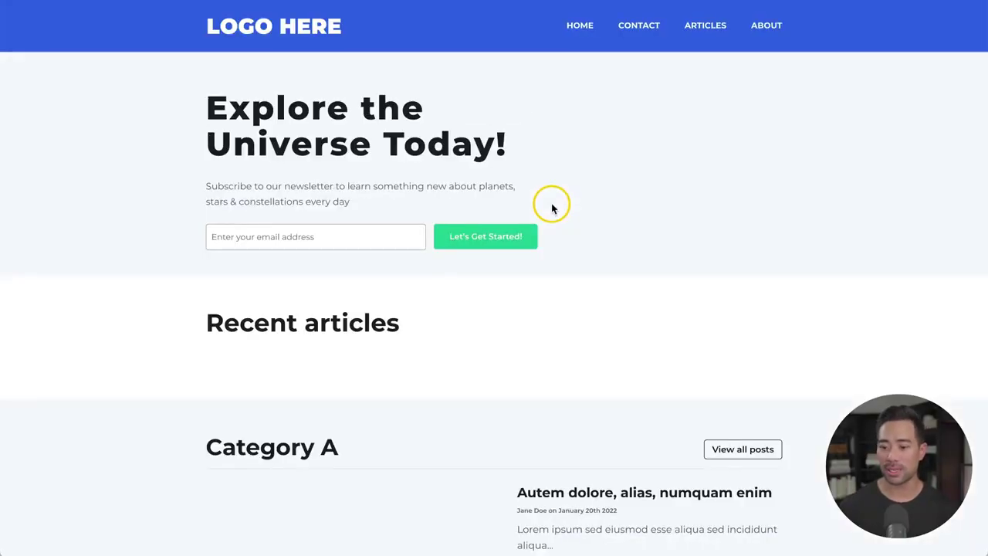
scroll(566, 403, down, 15)
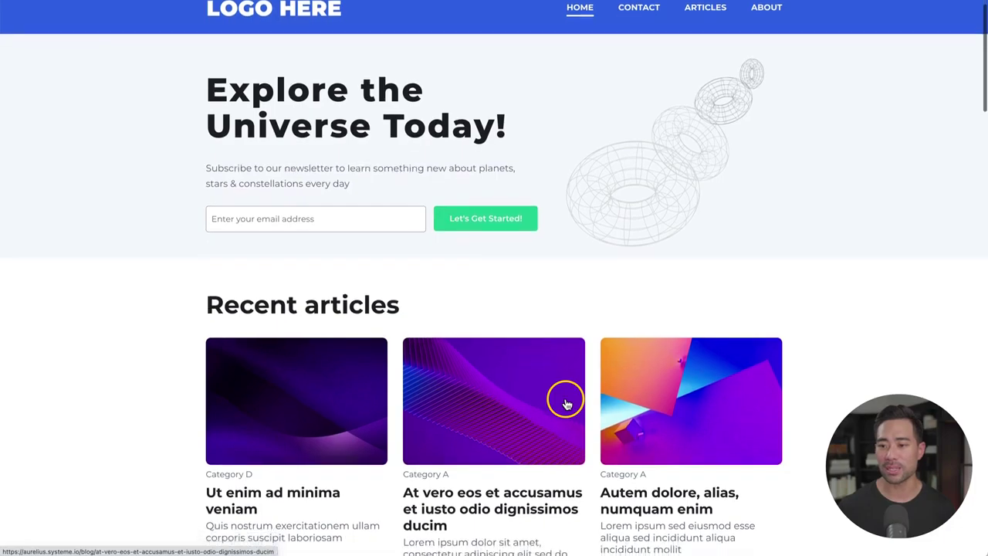
scroll(566, 403, down, 15)
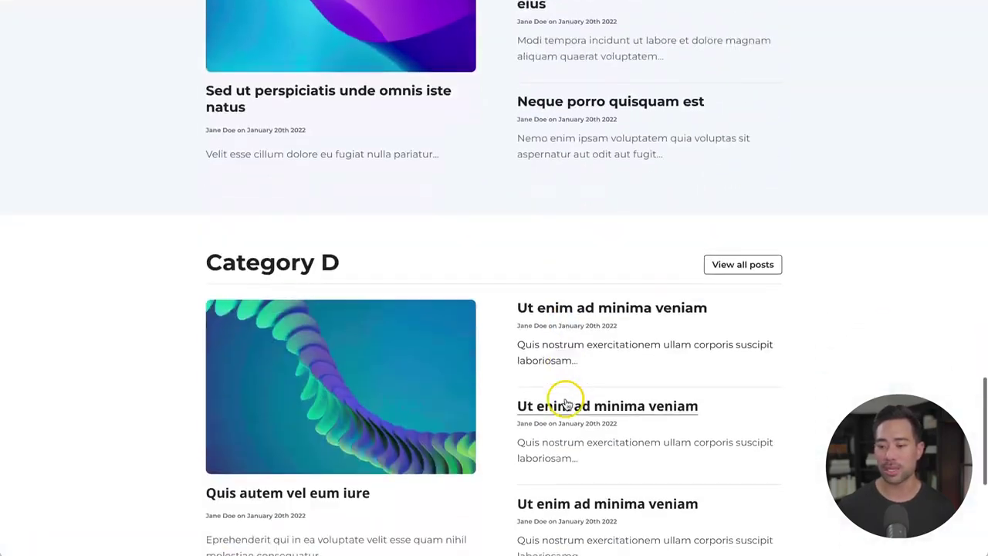
scroll(566, 403, up, 20)
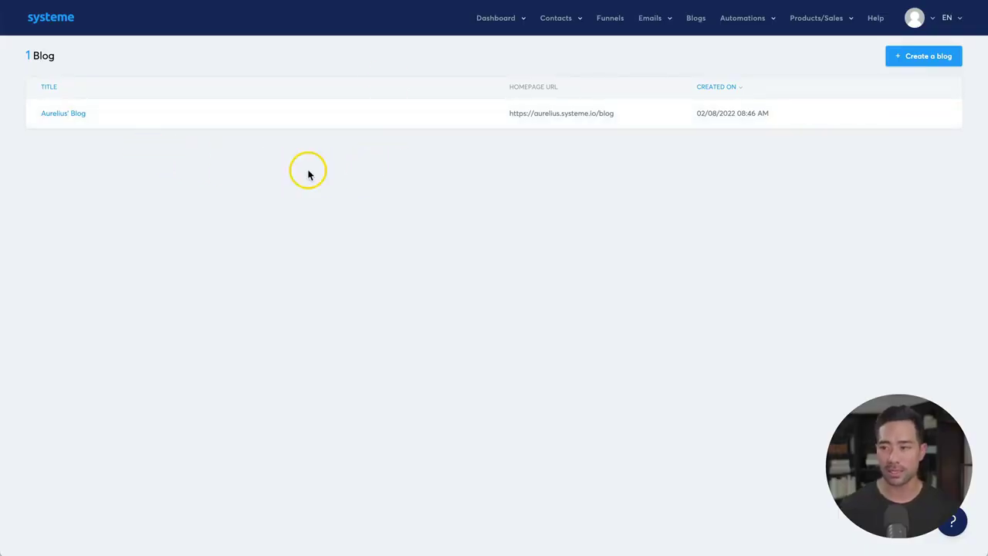
- Open the existing blog's post list and examine the fields required for a new blog post
click(75, 114)
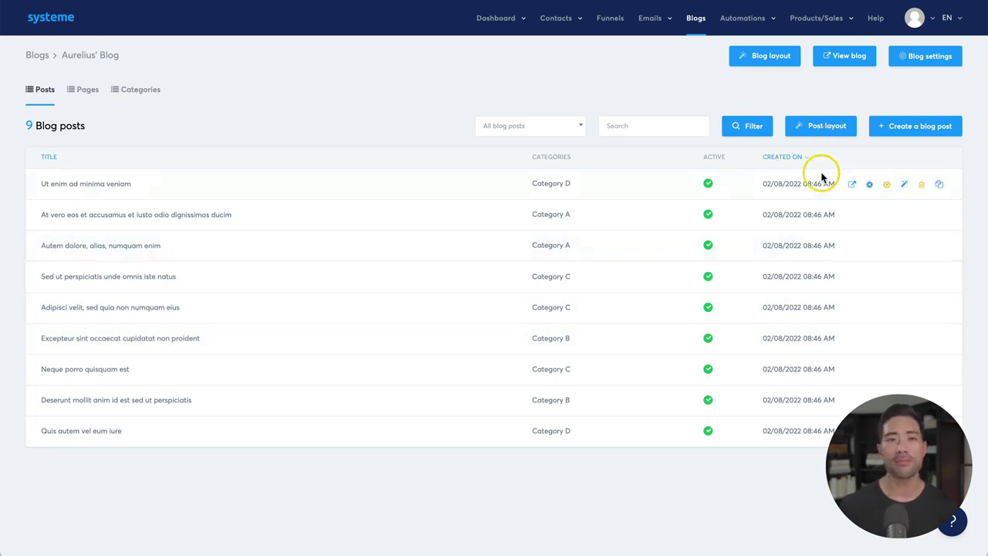
click(916, 127)
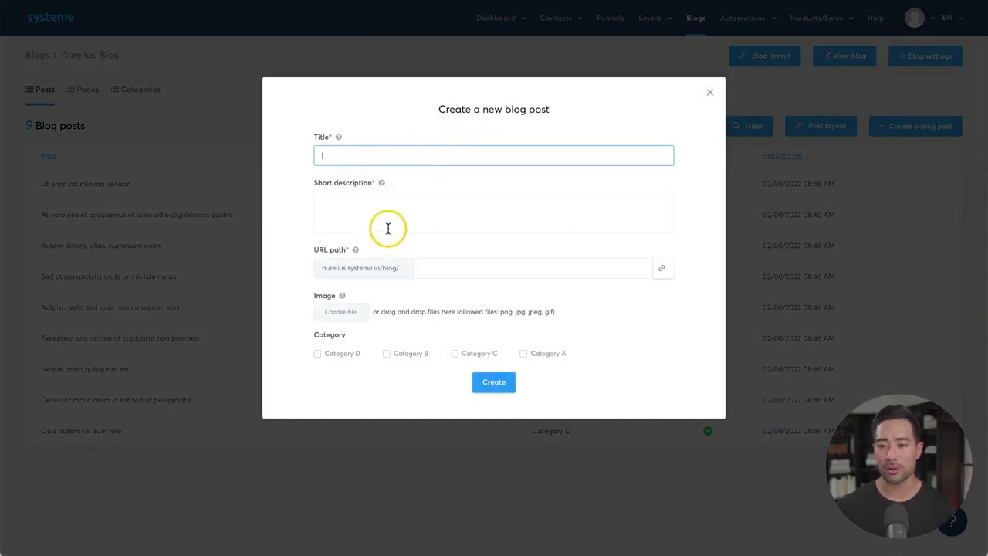
click(440, 269)
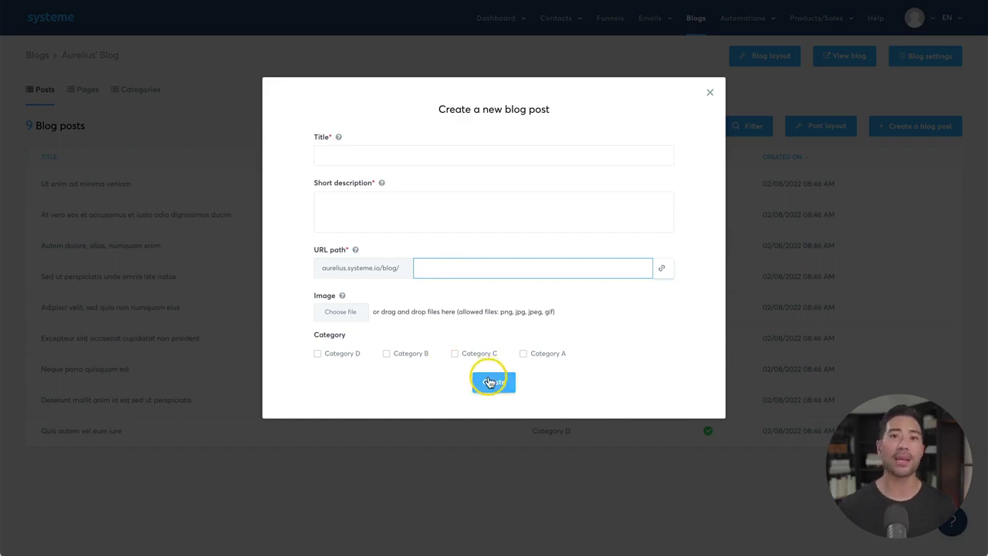
- Close the new blog post form and review the blog's Posts, Pages and Categories lists
click(53, 106)
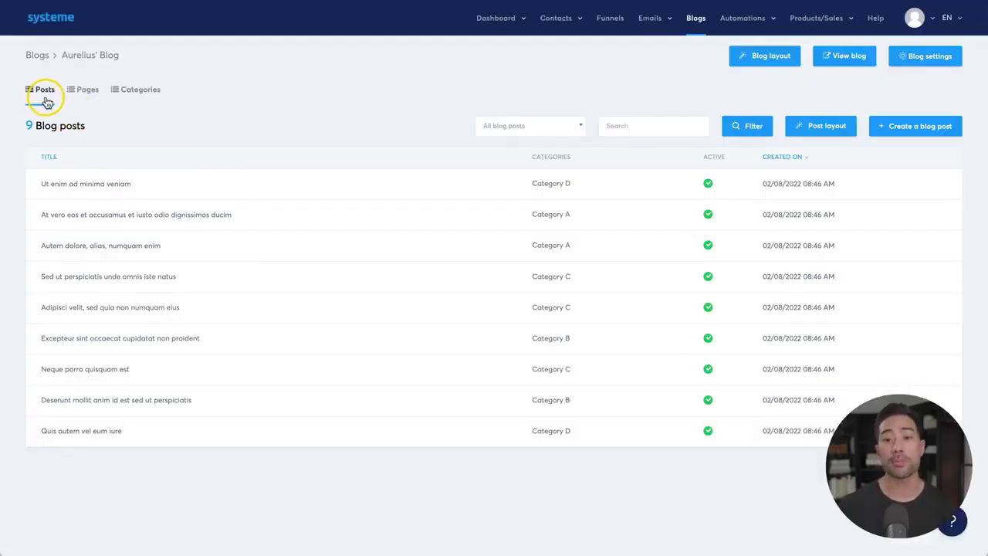
click(88, 97)
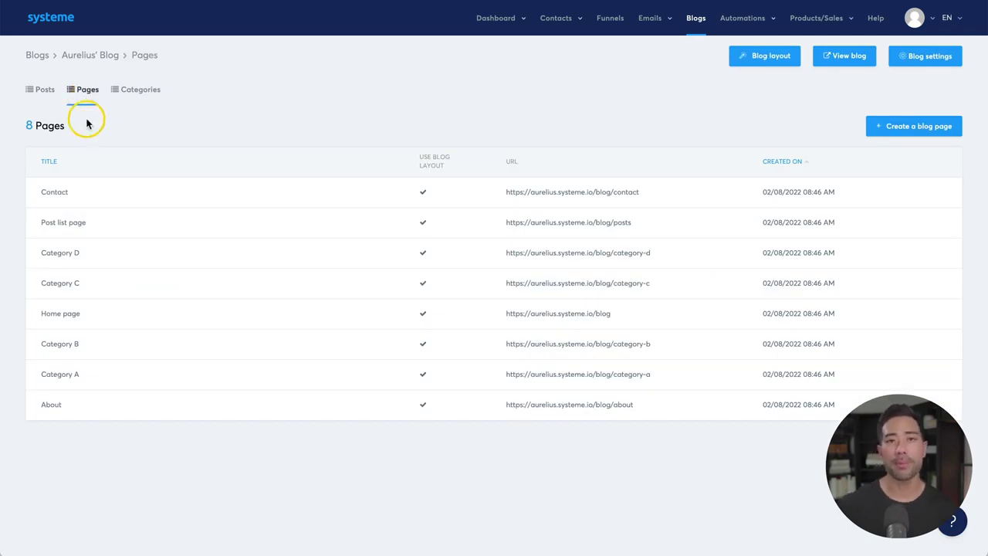
click(137, 95)
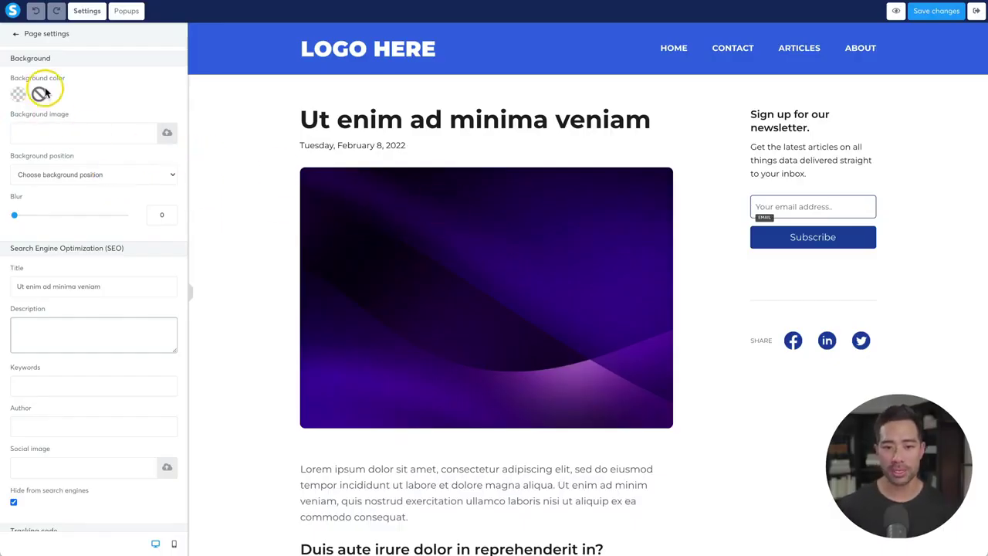
- Examine the blog post's page settings for SEO, including its description and the Hide from search engines option
click(86, 13)
drag(9, 248, 117, 248)
scroll(106, 272, down, 1)
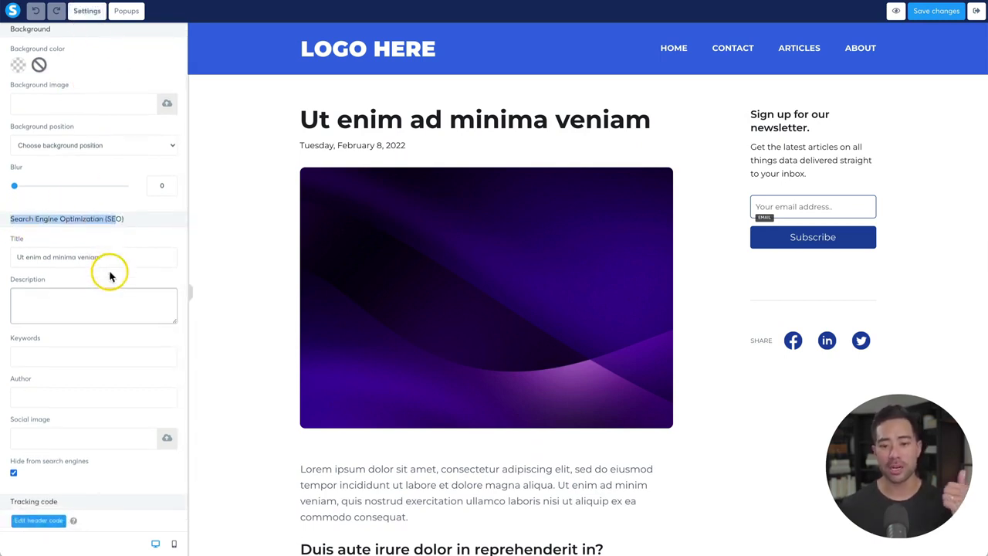
click(84, 302)
scroll(84, 302, down, 1)
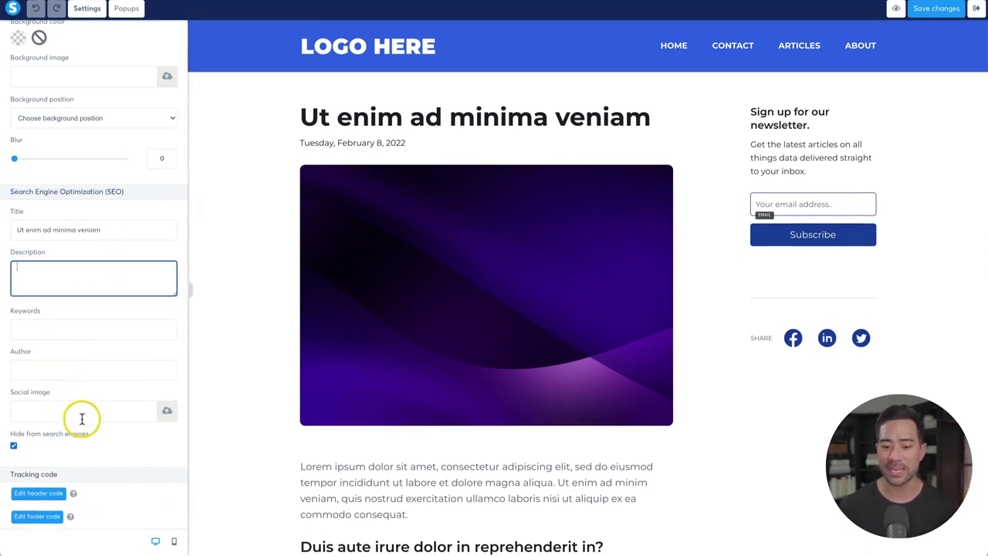
click(14, 447)
click(14, 449)
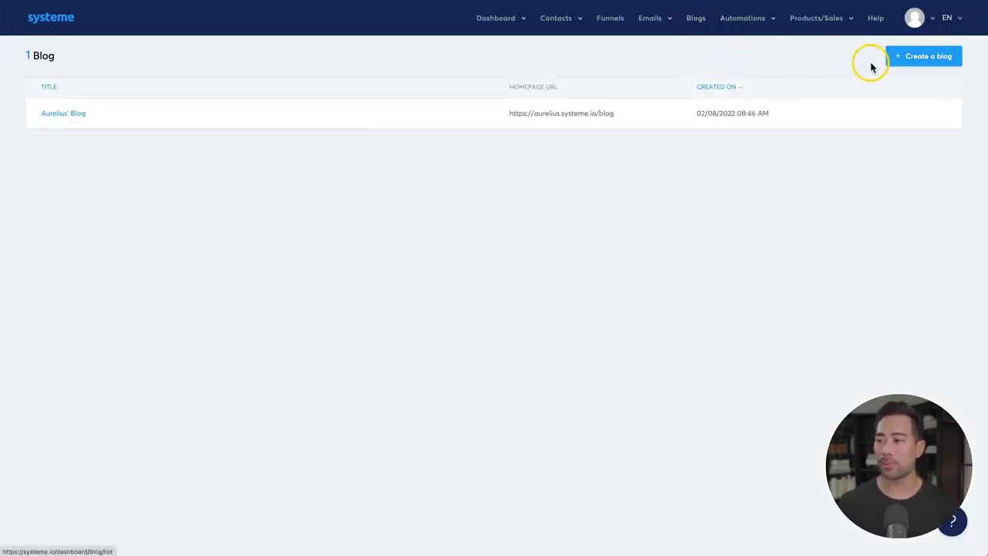
- Start a new blog named "My Blog" with the URL path "articles" on the aurelius.systeme.io domain
click(921, 59)
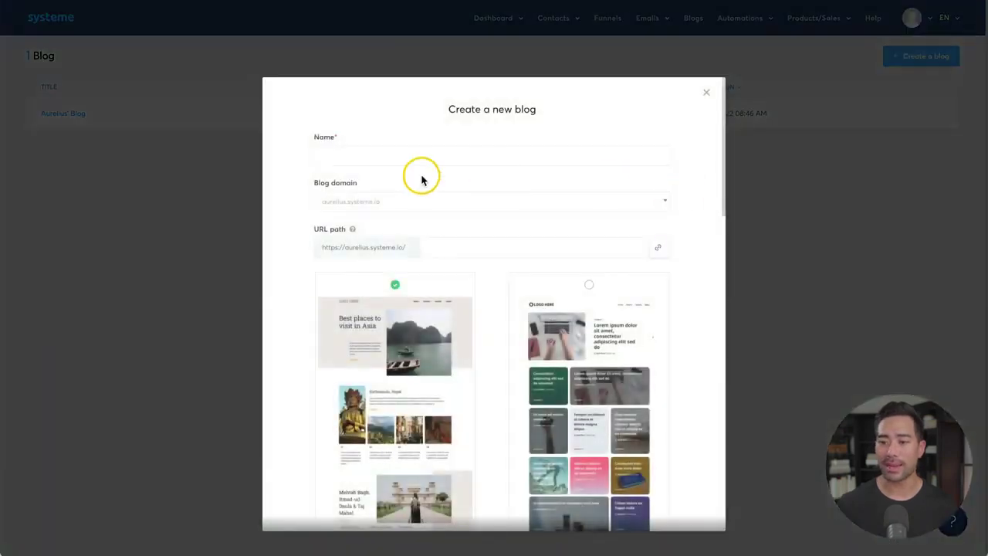
click(367, 152)
text(My Blog)
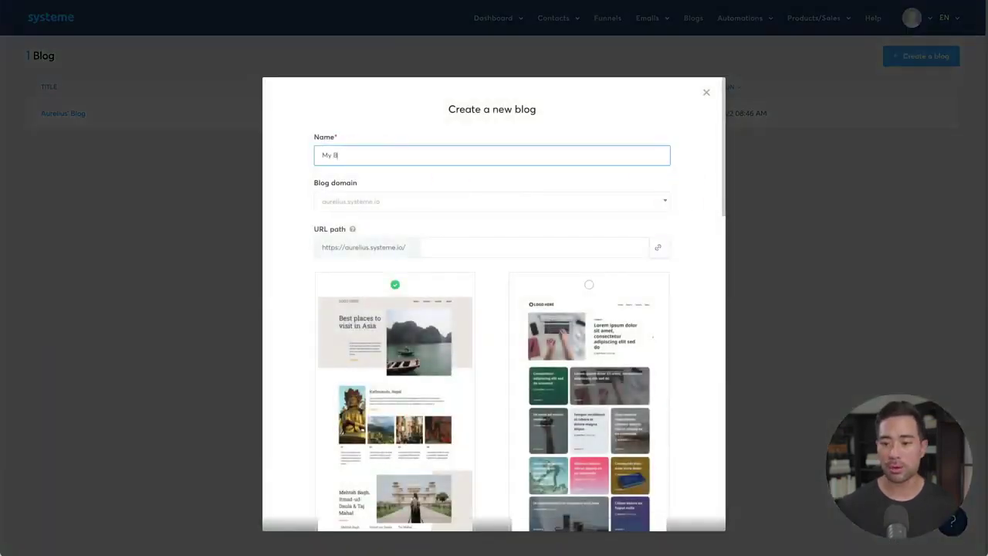
click(357, 202)
click(358, 205)
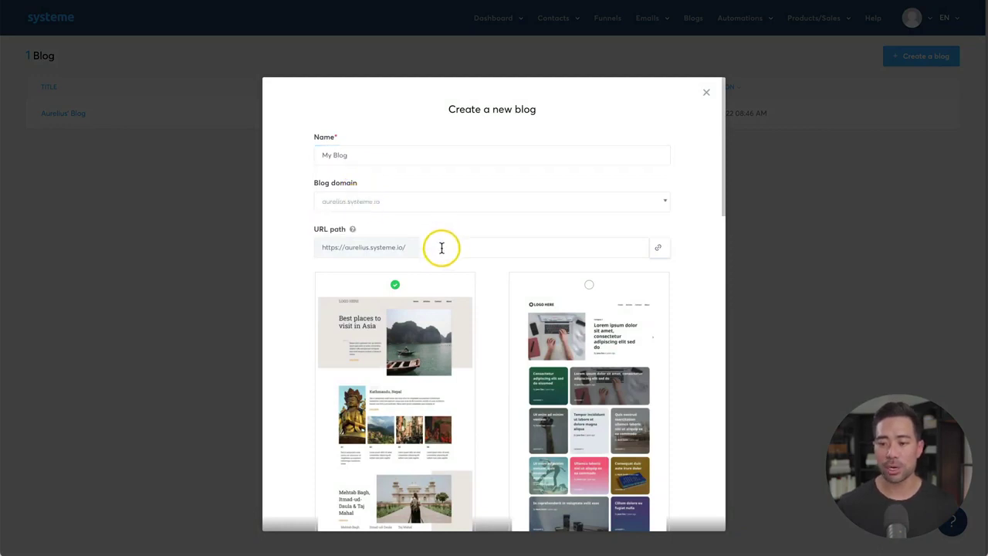
click(442, 247)
text(articles)
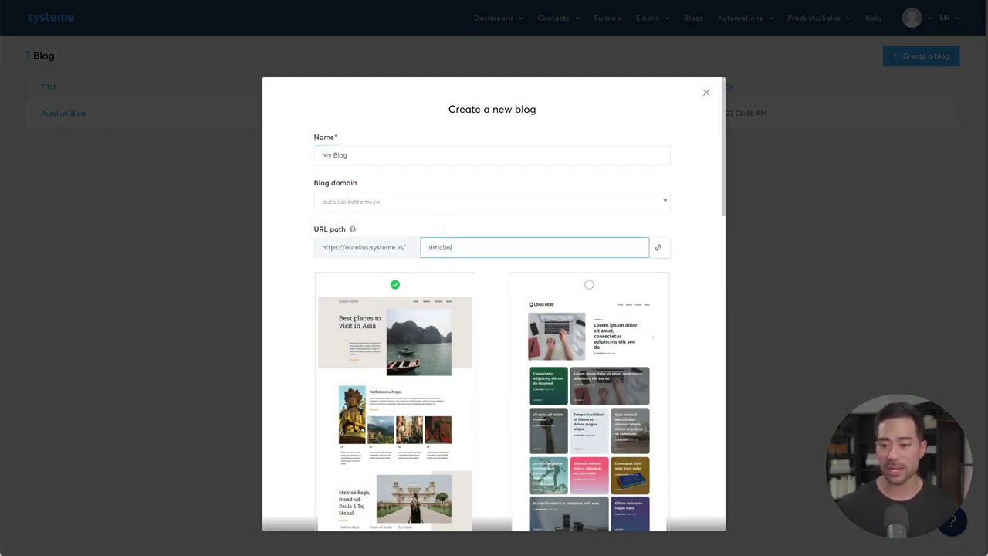
click(440, 260)
drag(427, 250, 464, 248)
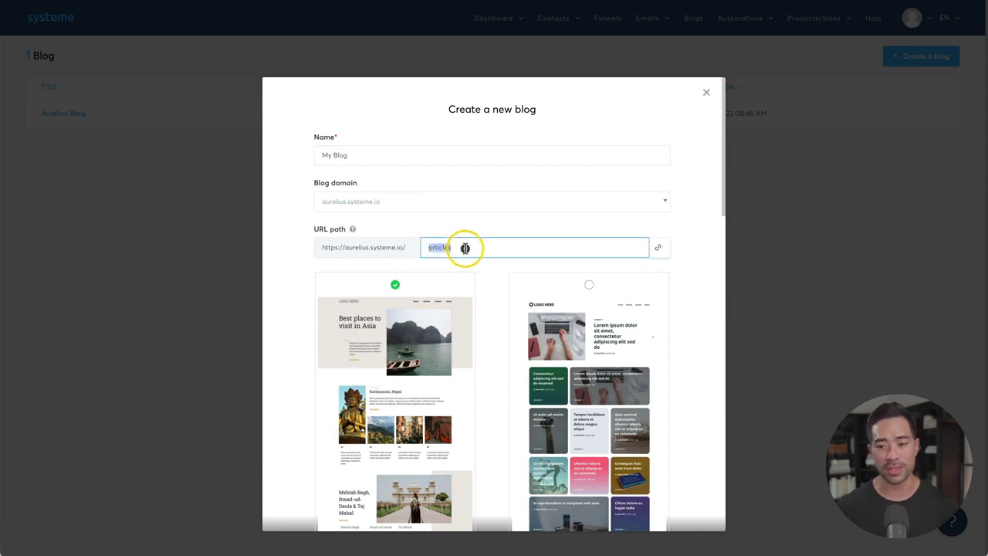
- Review the blog templates, choose the one with the grid of coloured article cards, and create the blog
scroll(465, 248, down, 10)
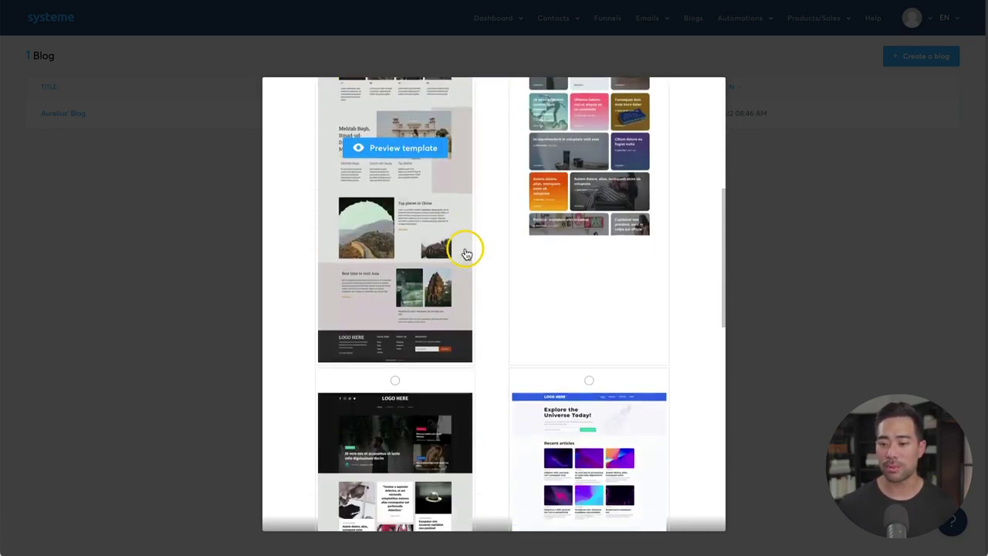
scroll(465, 253, down, 10)
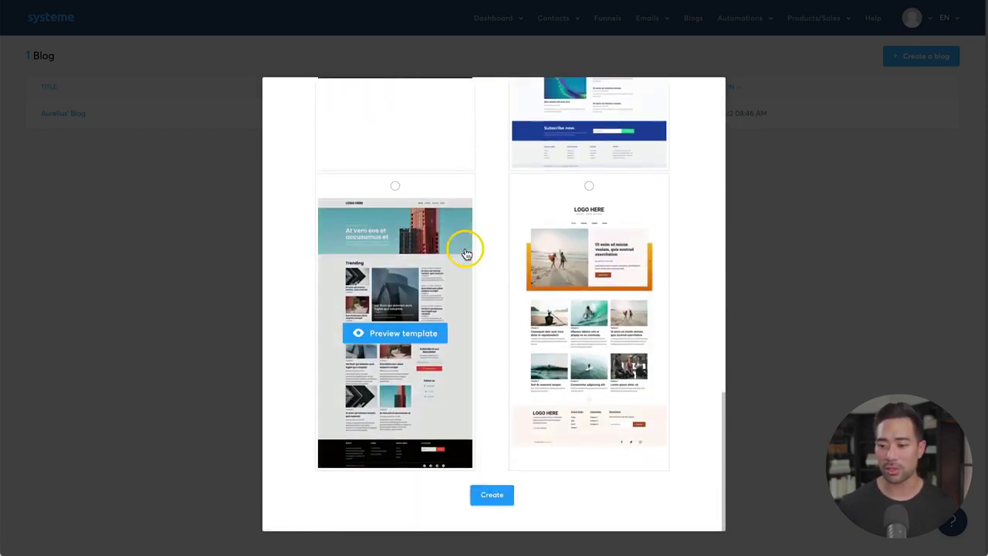
scroll(465, 253, up, 3)
scroll(465, 253, up, 10)
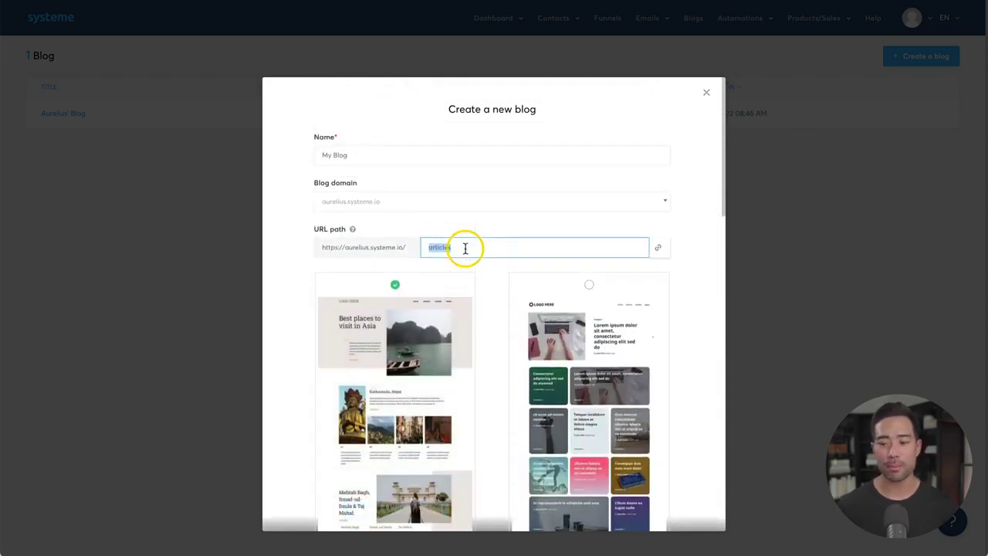
scroll(466, 247, down, 3)
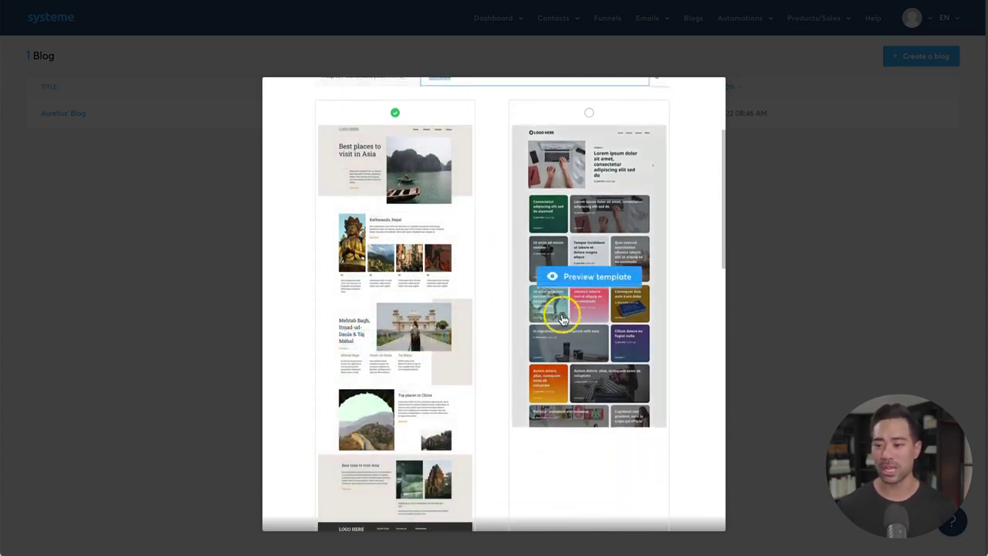
scroll(587, 301, up, 2)
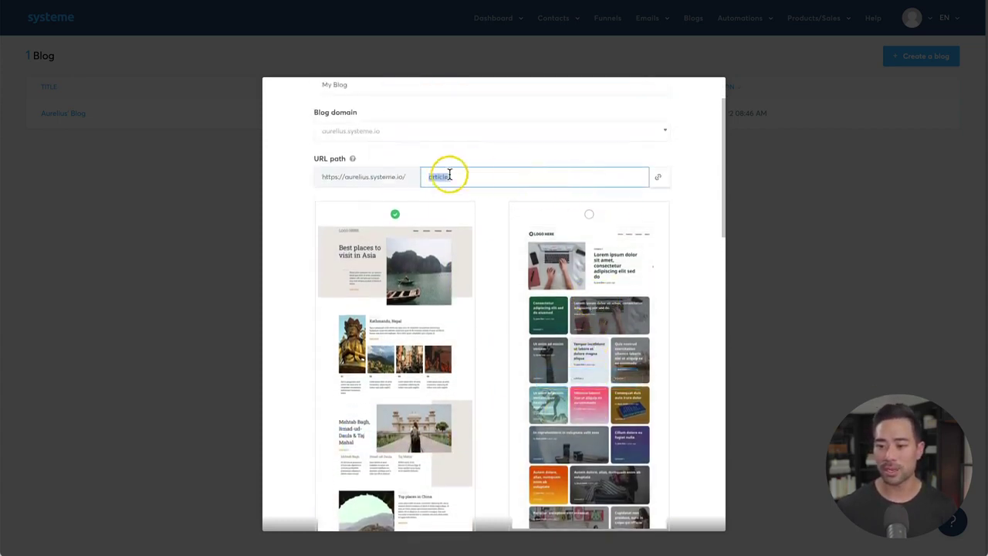
click(589, 213)
scroll(590, 315, down, 5)
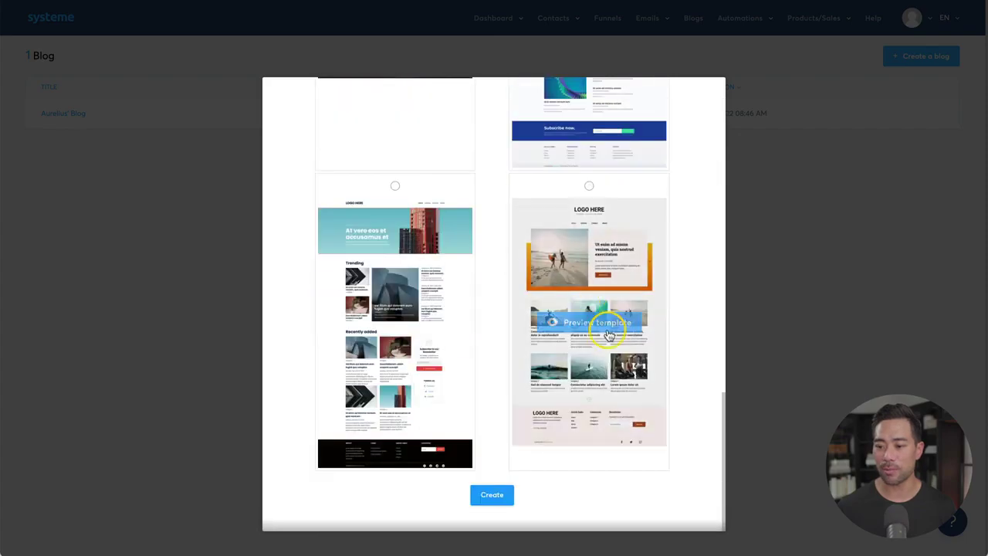
click(492, 494)
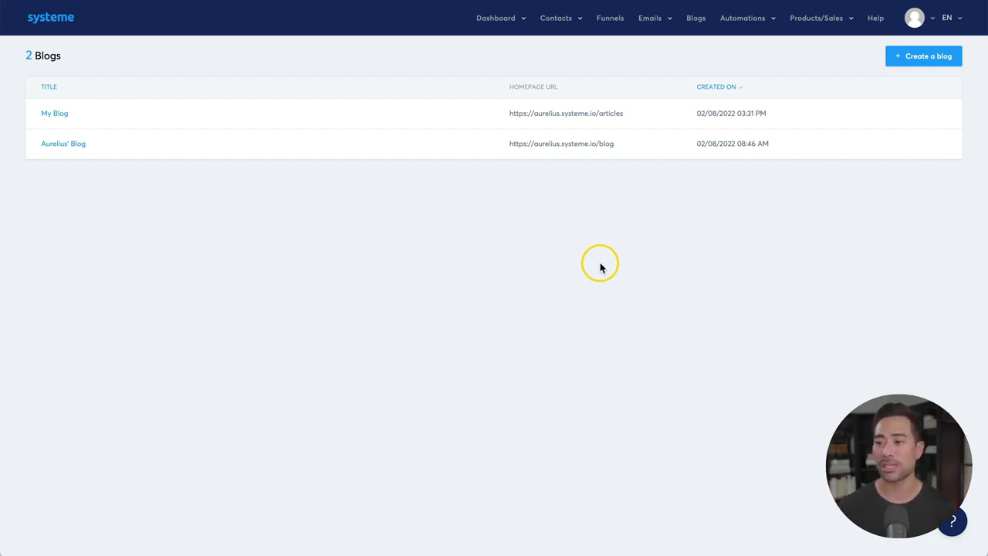
- View the live home page of My Blog and look through its article cards
click(784, 116)
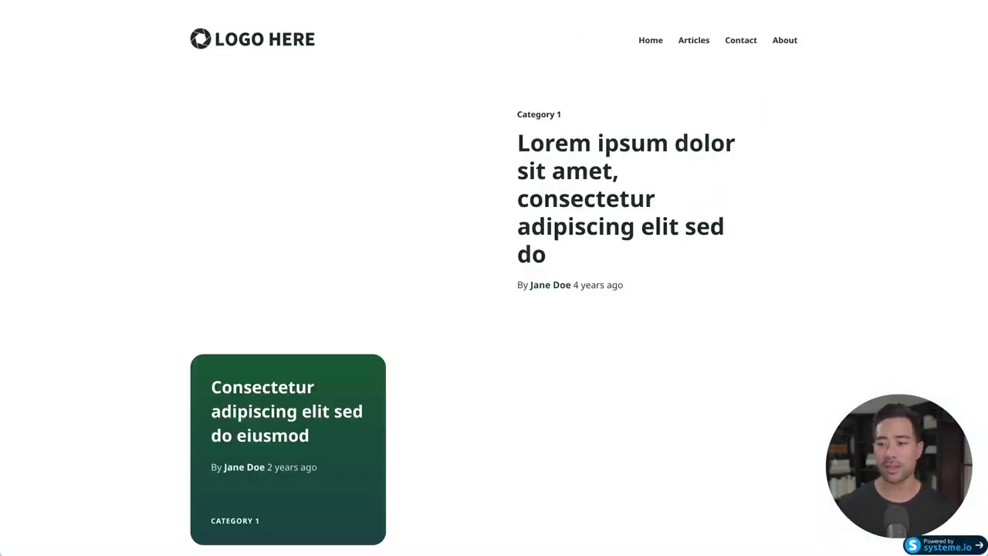
scroll(911, 333, down, 15)
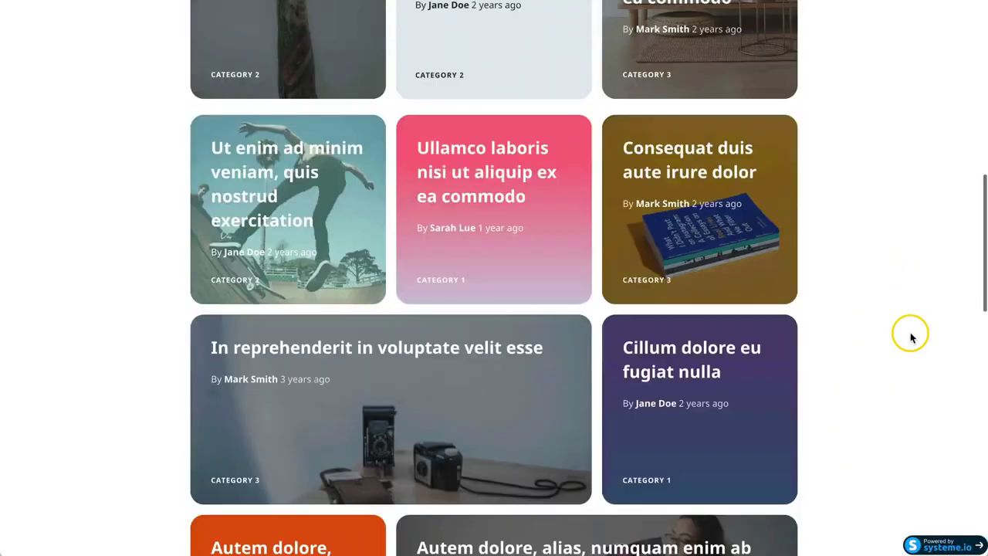
scroll(911, 337, down, 5)
scroll(911, 336, up, 20)
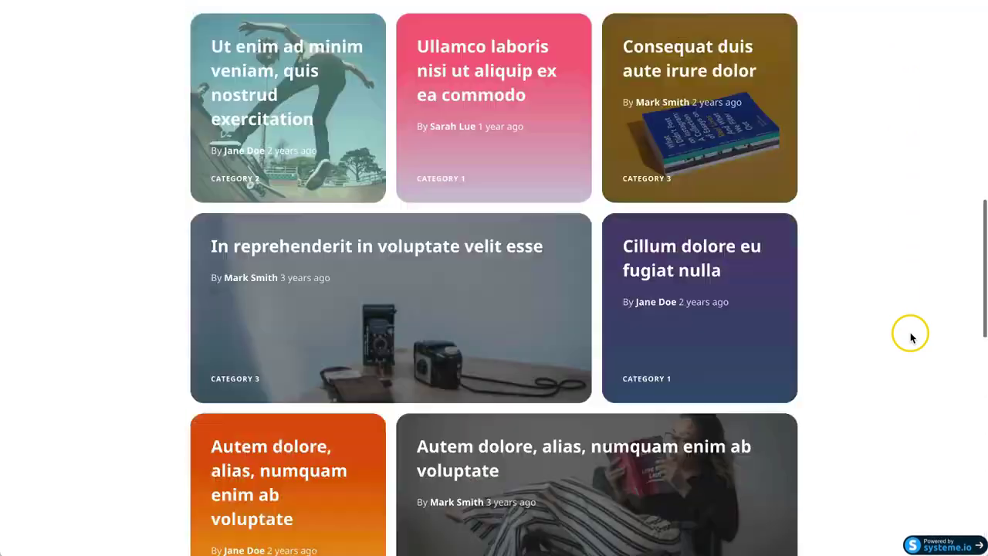
scroll(888, 316, down, 5)
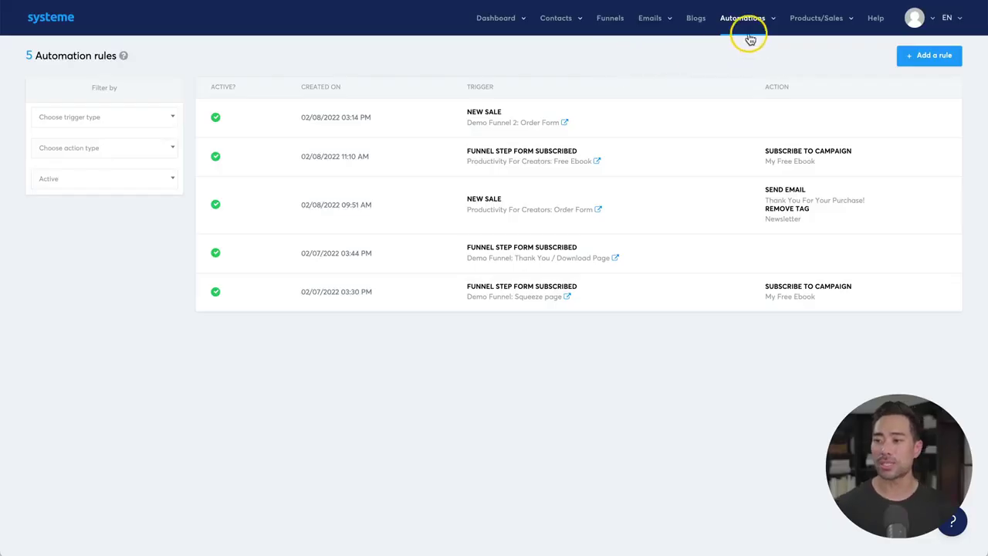
- Start a new automation rule with a Tag added trigger for the Newsletter tag
mouse_move(761, 26)
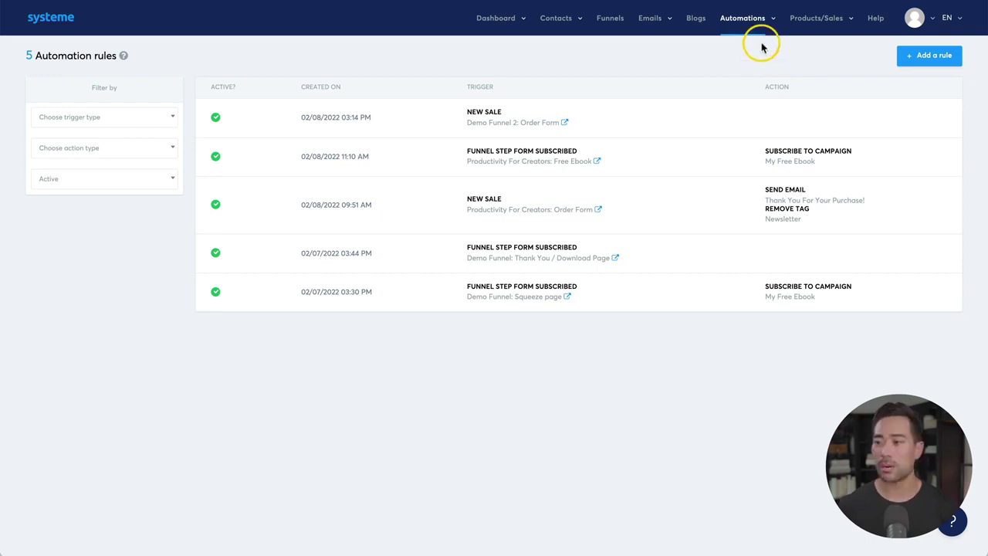
click(931, 67)
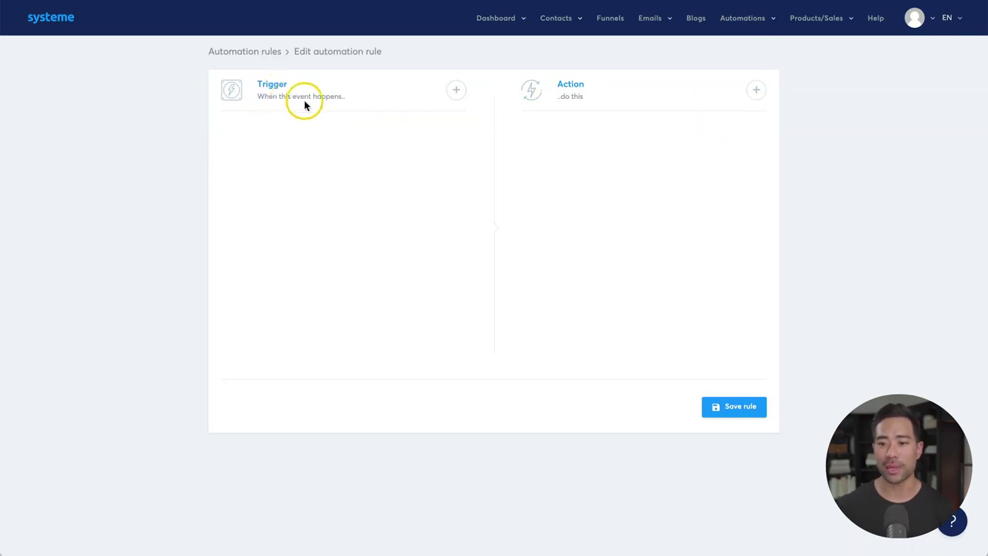
click(456, 90)
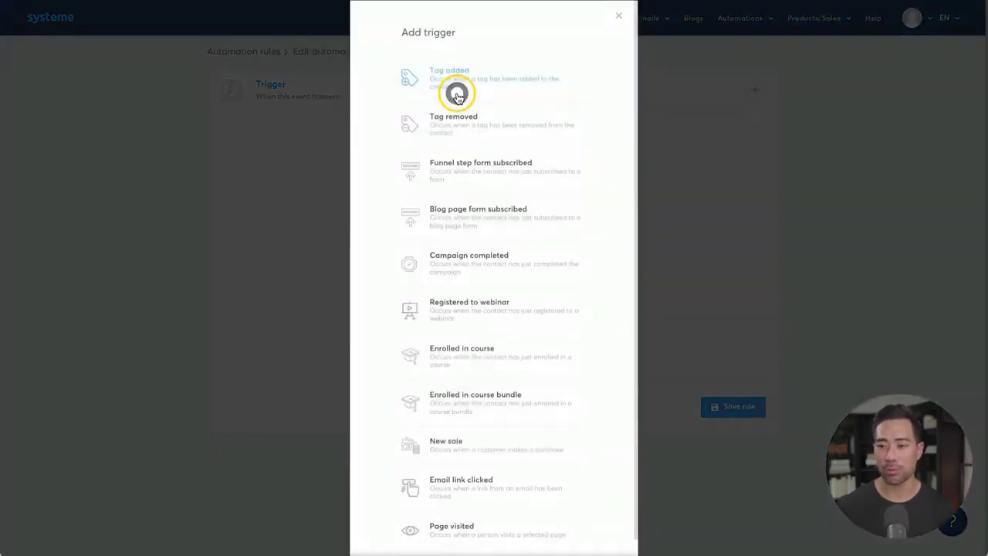
click(468, 84)
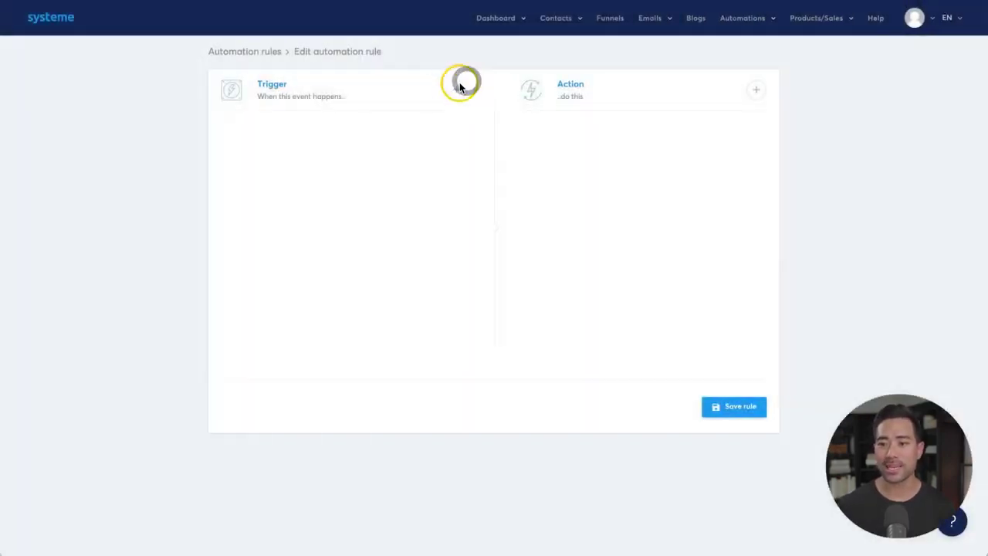
click(341, 179)
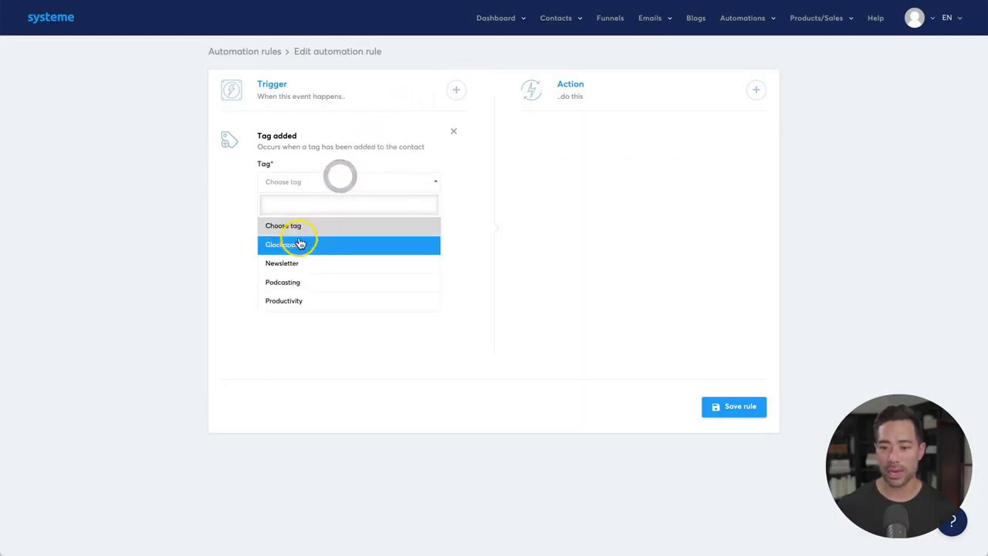
click(295, 263)
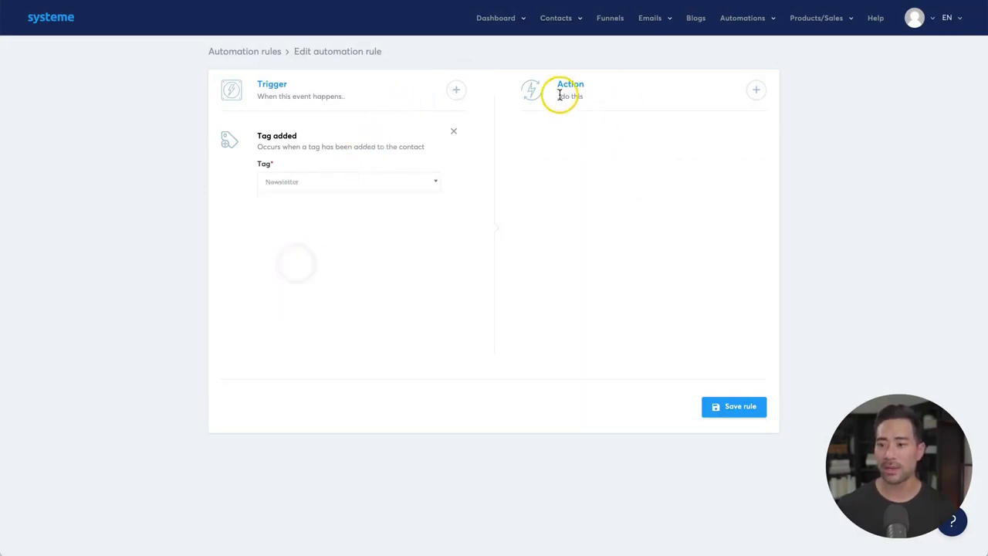
- Add a Subscribe to campaign action to the automation rule, using My Email Campaign
click(757, 93)
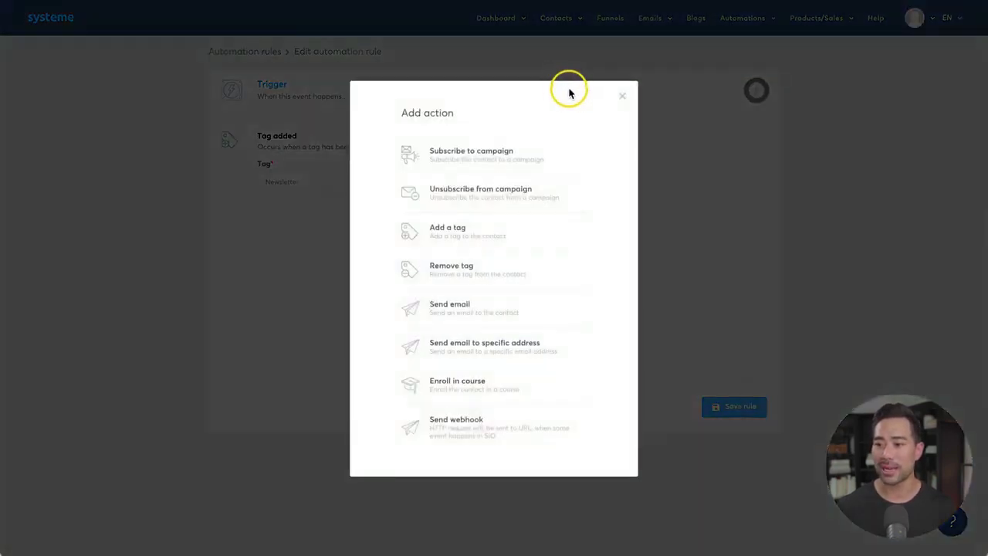
click(458, 158)
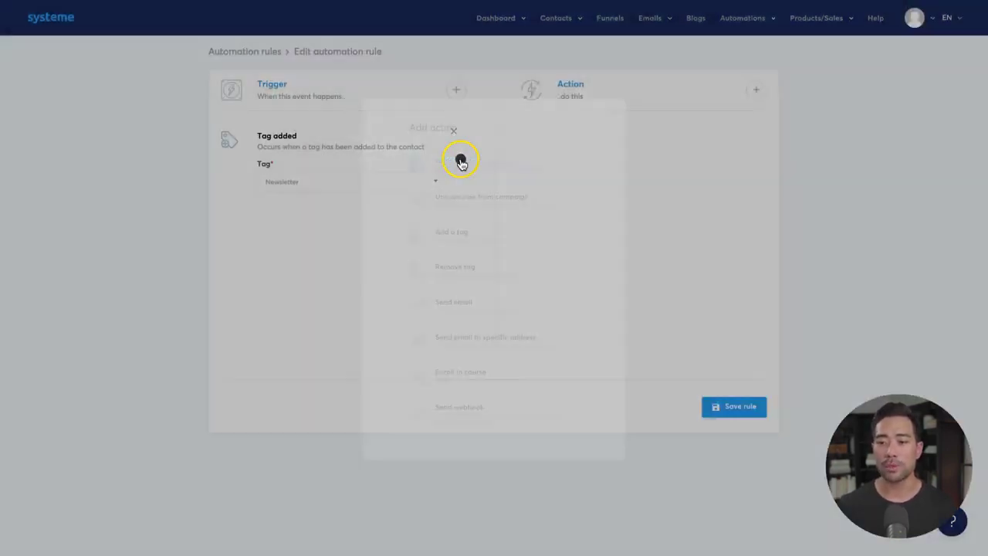
click(604, 186)
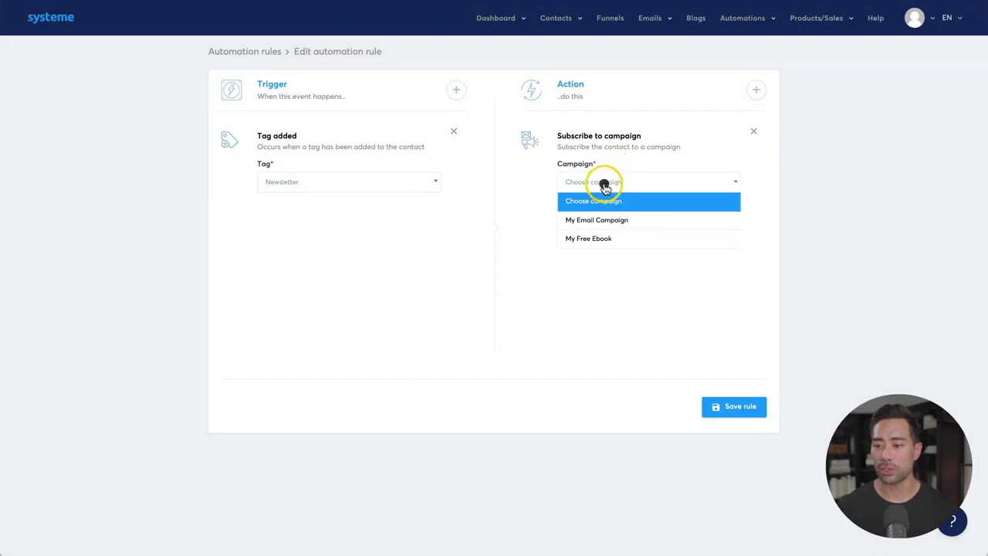
click(608, 219)
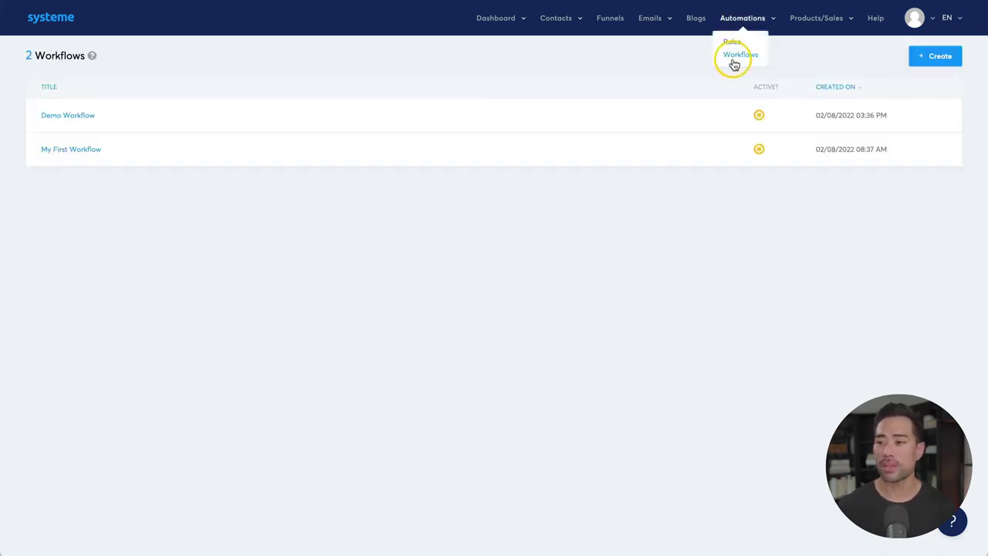
- Go to the automation workflows and open My First Workflow
click(733, 55)
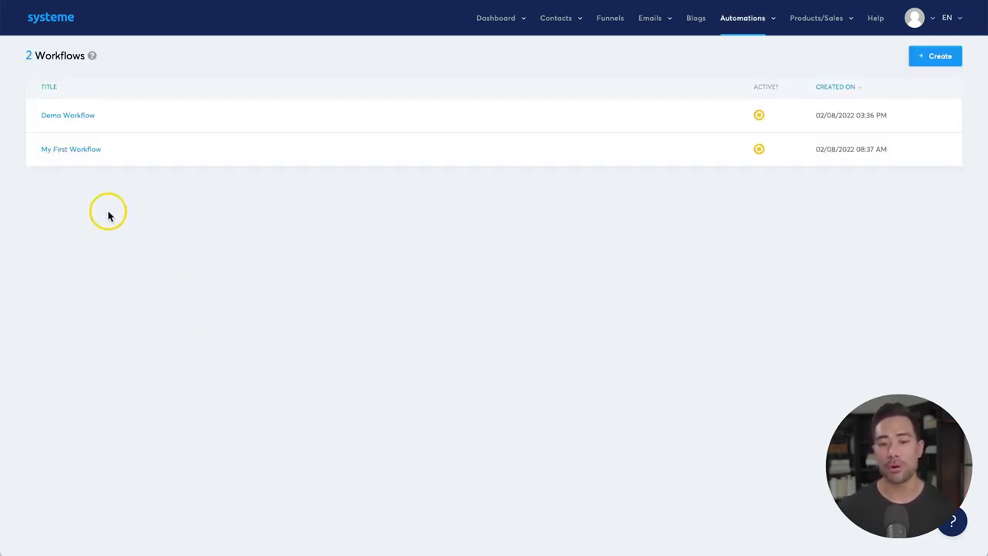
click(80, 151)
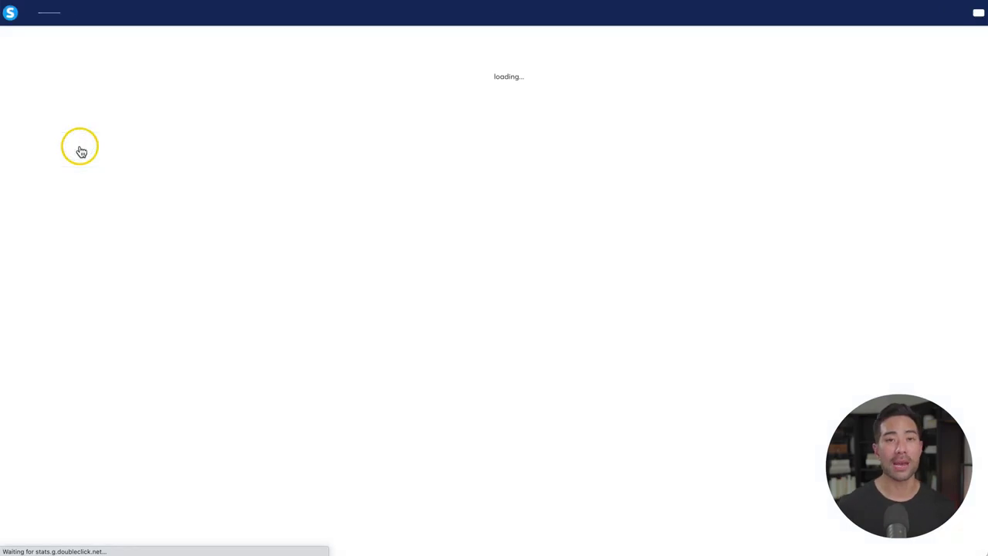
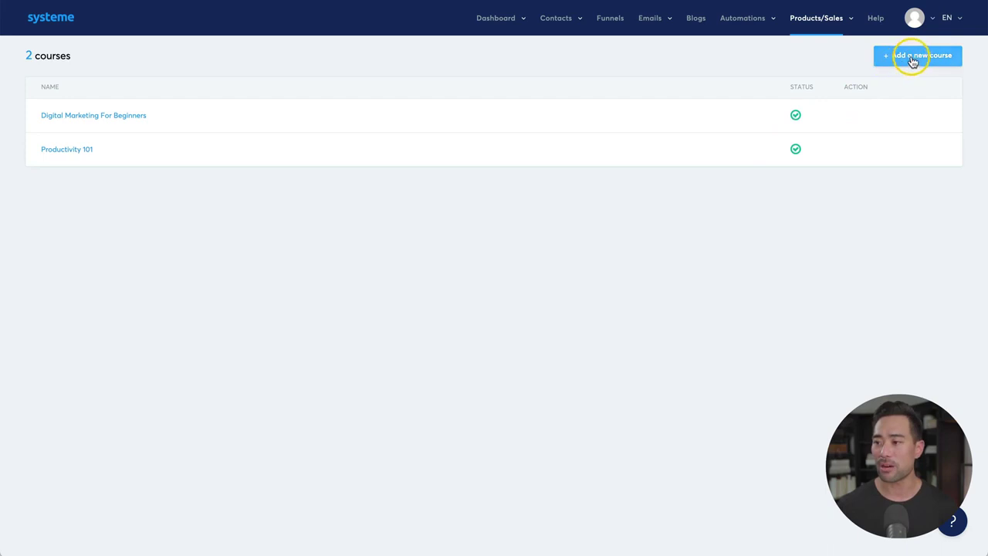
- Open the form for a new course and examine its fields, from name and URL path to sales page
click(911, 60)
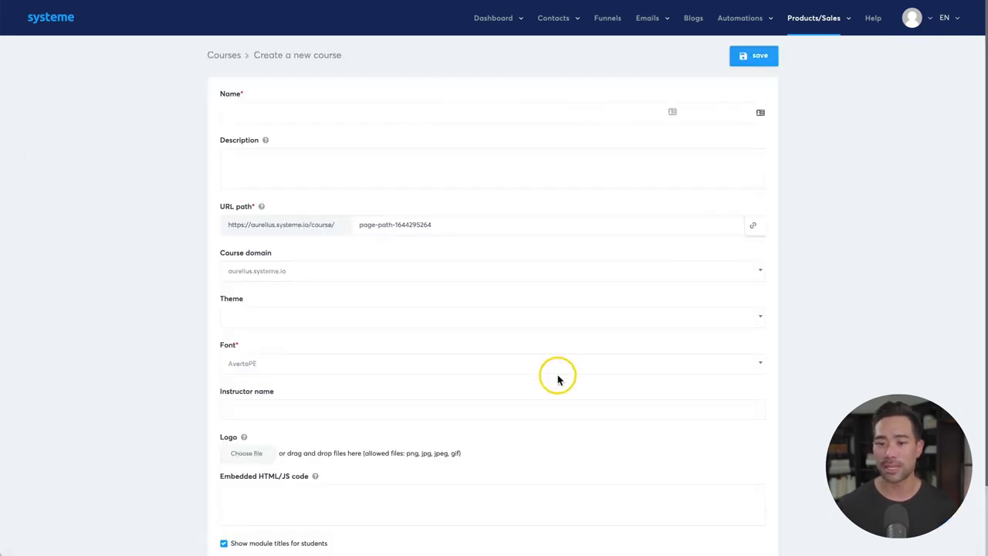
scroll(412, 214, down, 1)
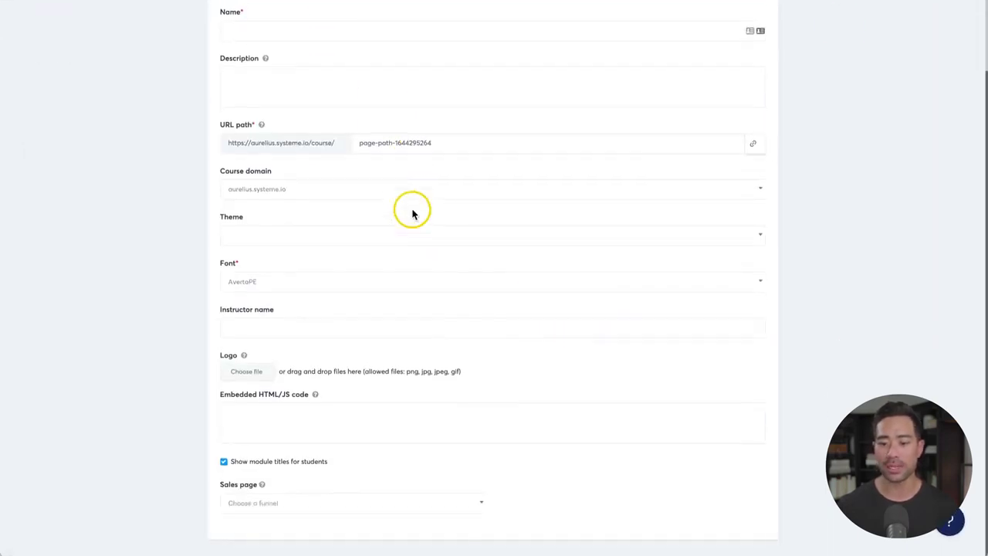
scroll(410, 212, up, 1)
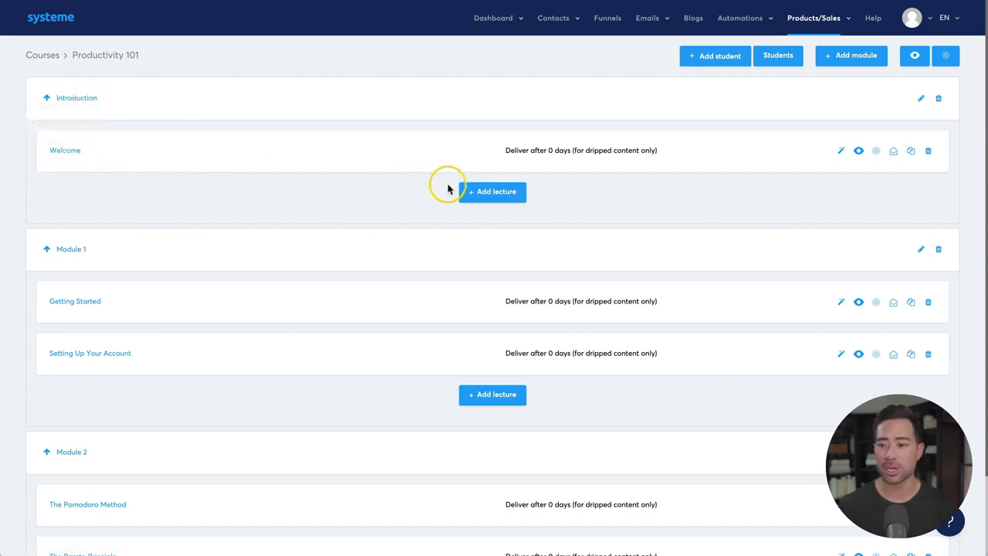
- Create a lecture named De,p in the Introduction module, with a delay of 0 and the video page template
click(497, 193)
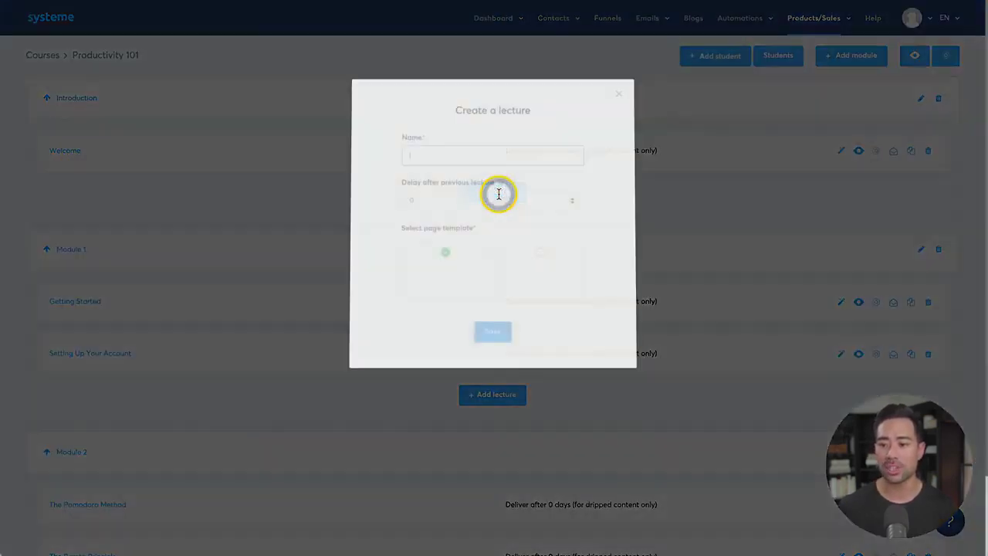
text(Deep)
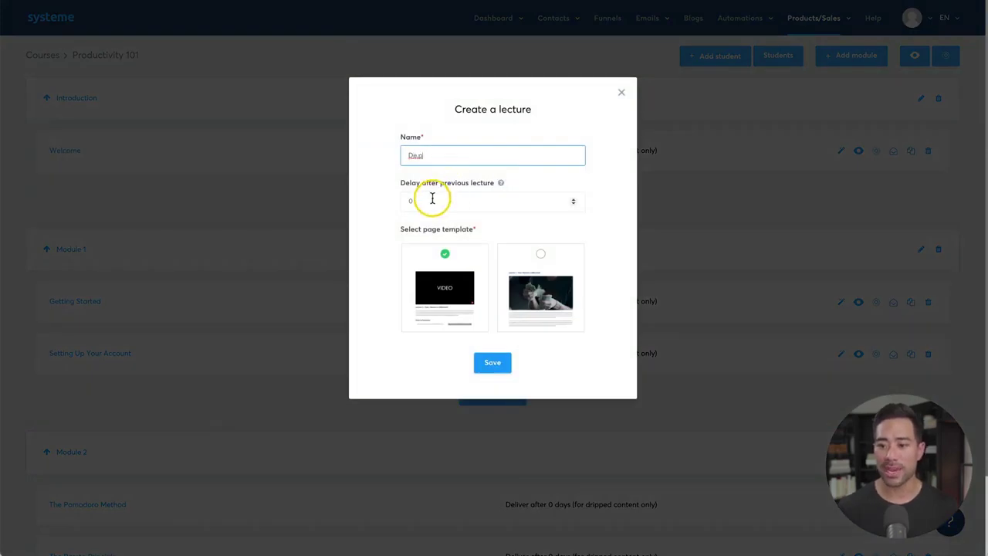
click(466, 186)
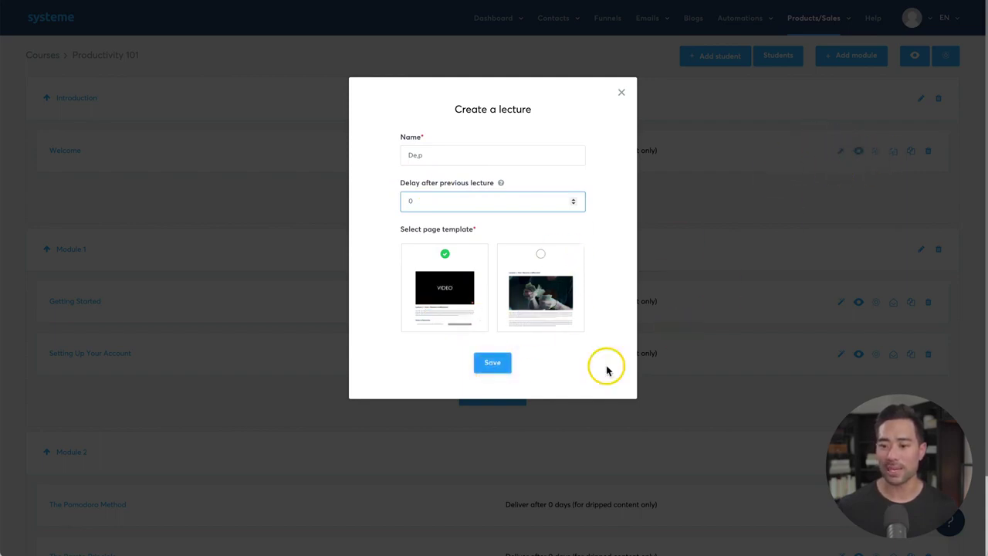
click(499, 369)
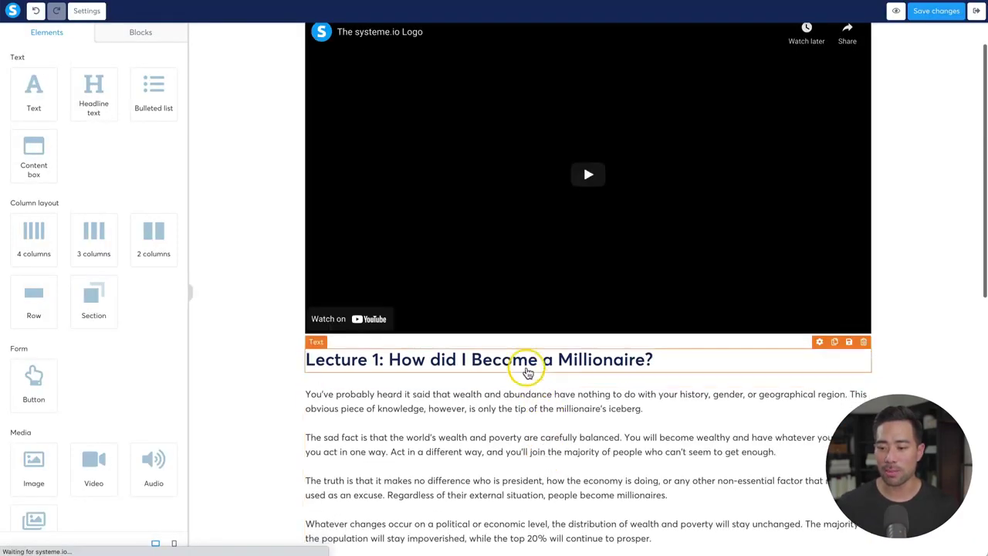
- Look over the new lecture page's heading and body text, save the page and exit to the course
click(525, 368)
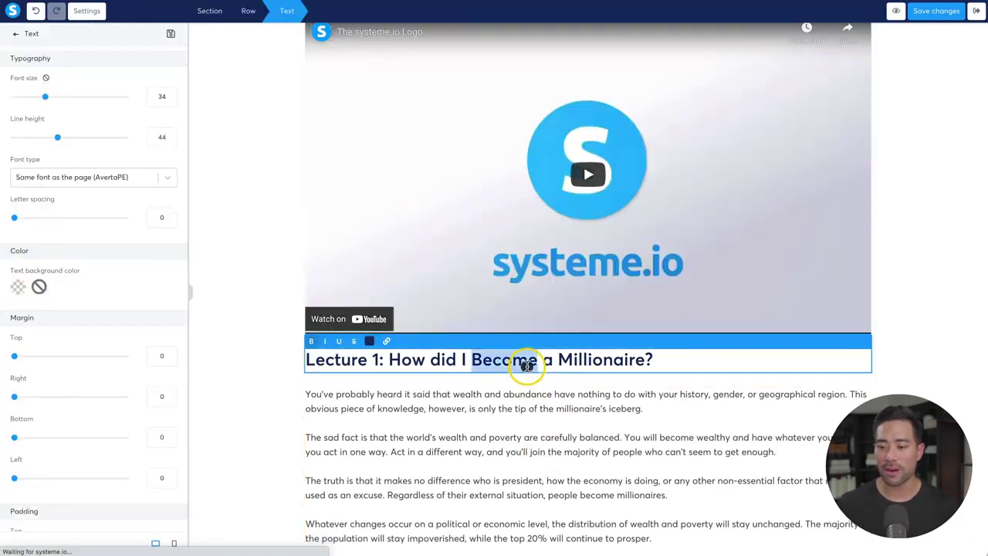
click(525, 436)
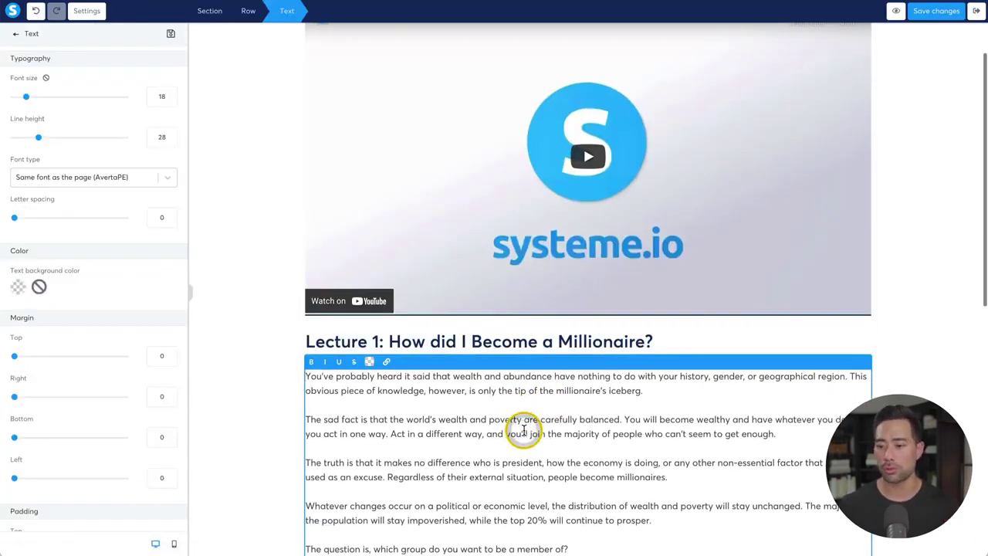
scroll(525, 436, down, 3)
scroll(638, 176, up, 4)
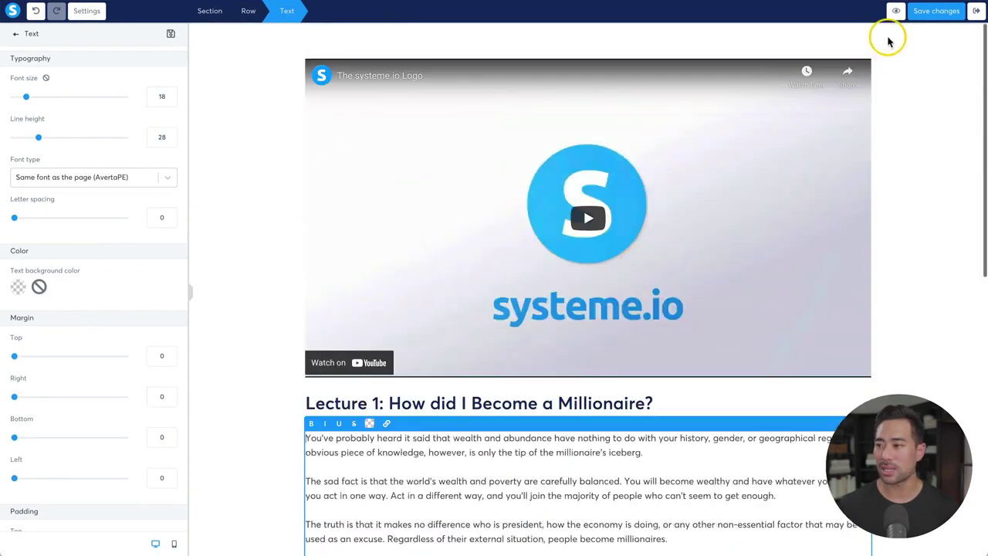
click(928, 12)
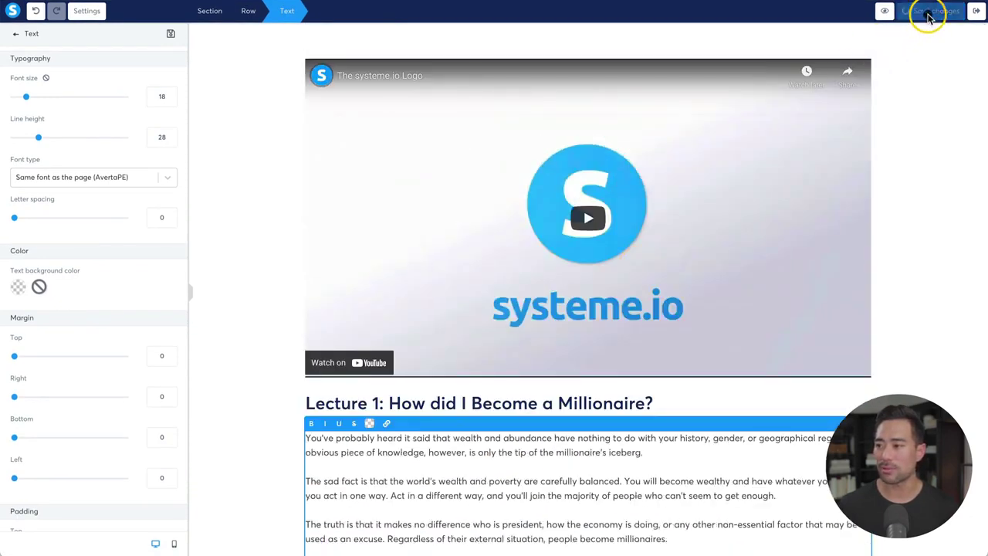
click(976, 12)
click(78, 100)
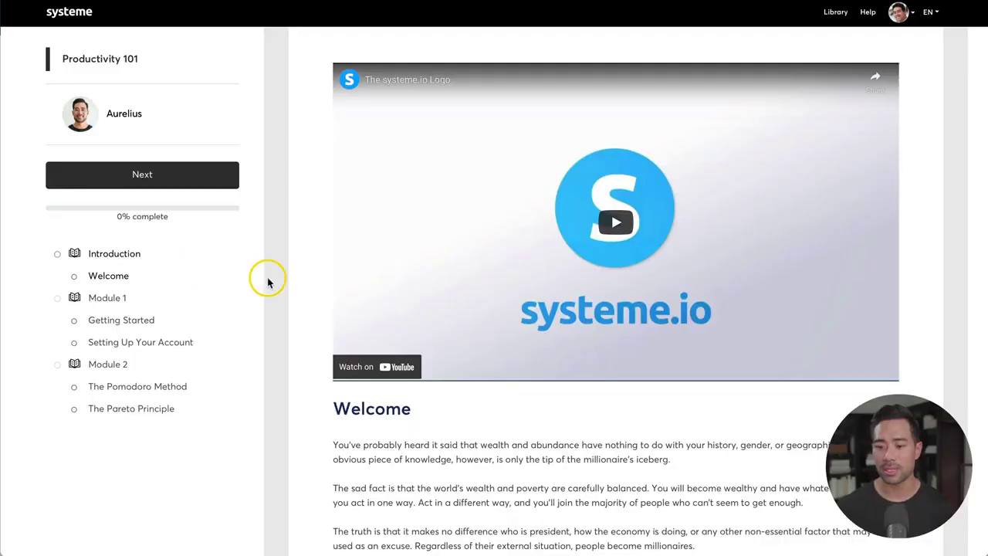
- Expand the modules in the student view of Productivity 101, review the Welcome lecture and mark it as complete
click(112, 278)
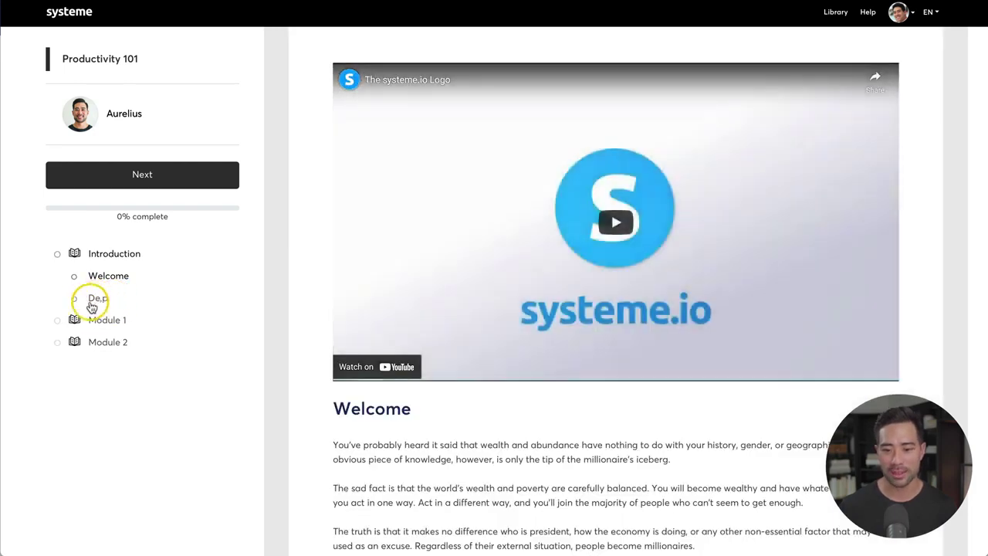
click(93, 321)
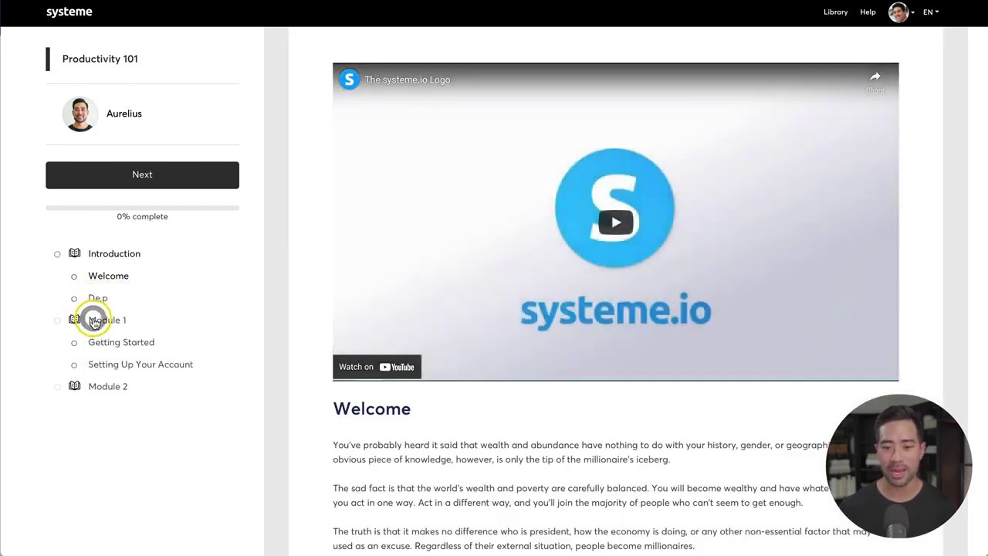
click(113, 394)
scroll(488, 406, down, 10)
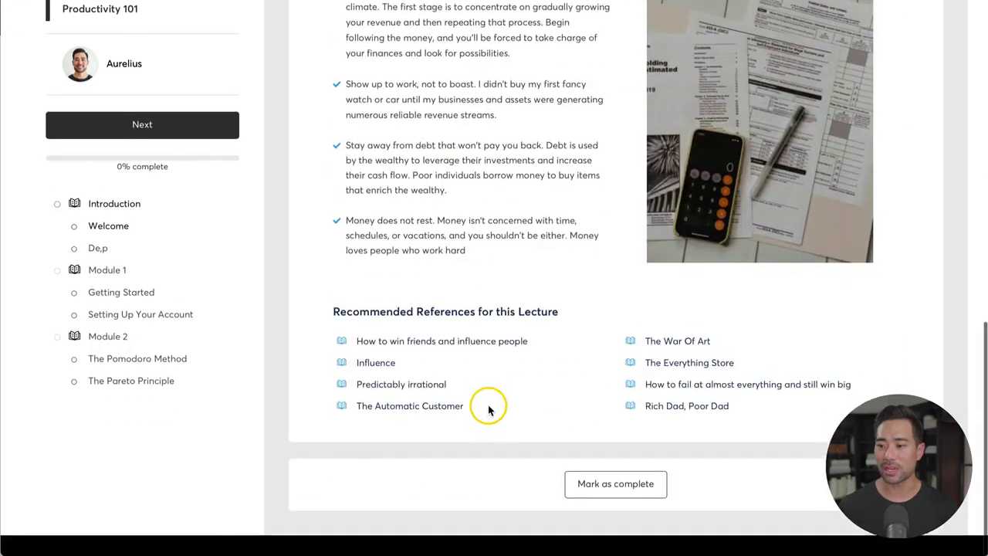
scroll(488, 405, up, 10)
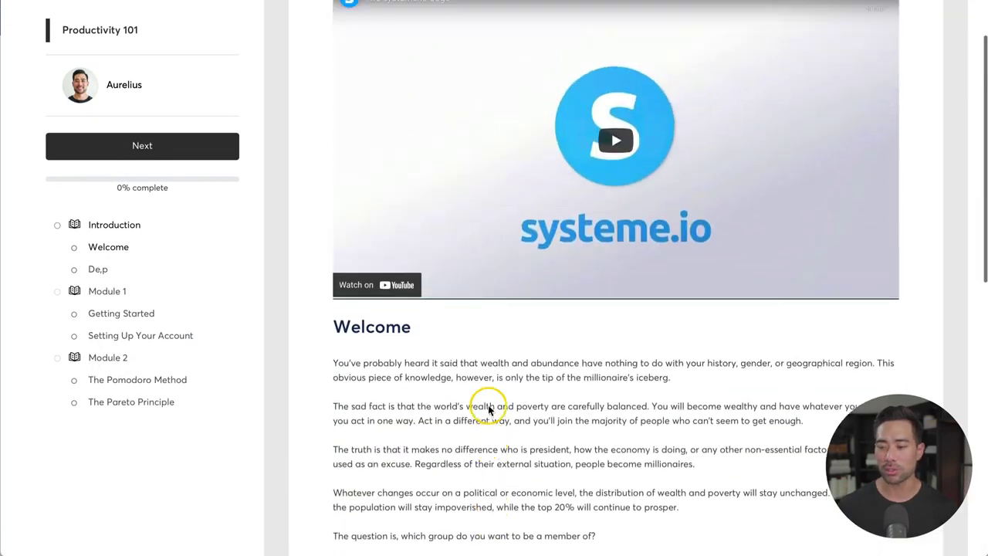
scroll(488, 406, down, 7)
scroll(488, 405, down, 2)
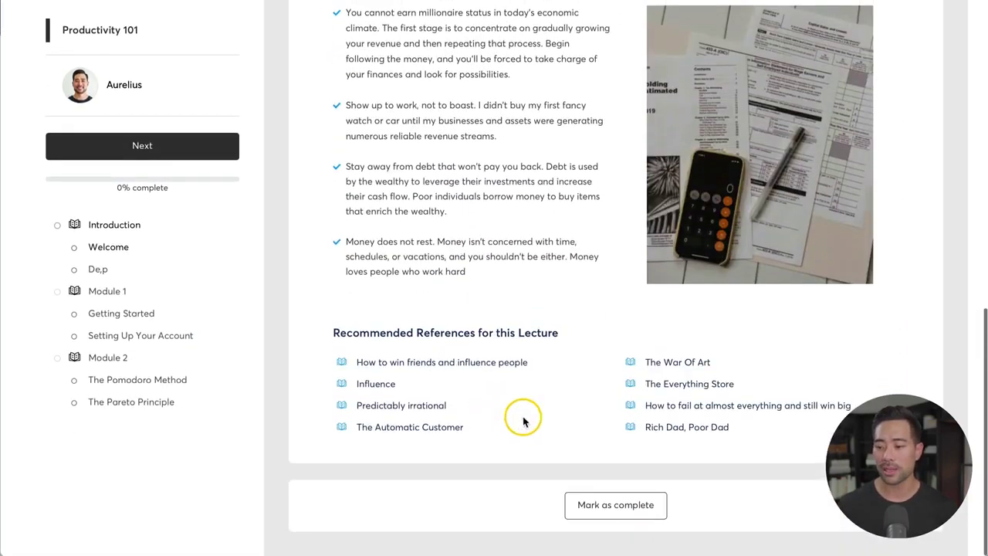
click(592, 508)
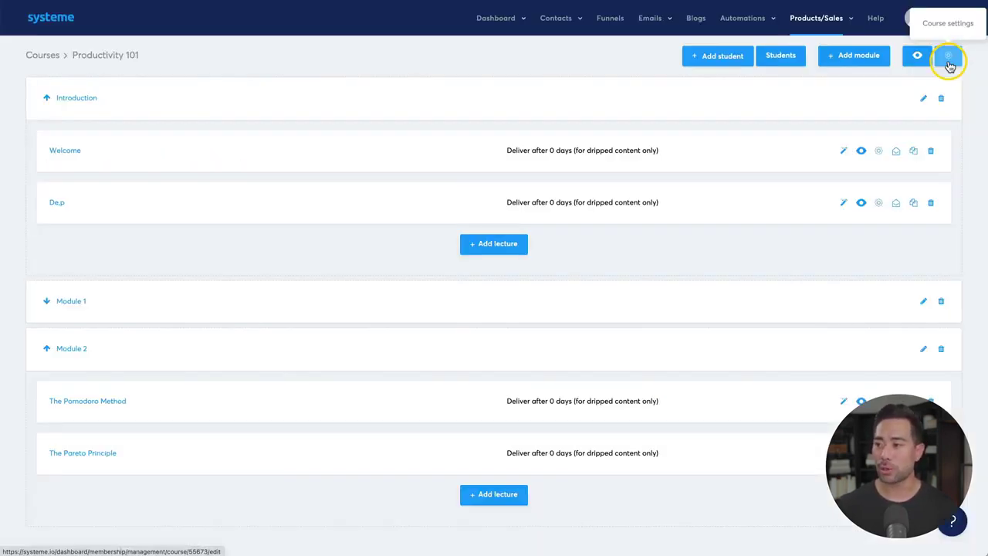
- Open the Productivity 101 course settings and view the available theme colors
click(950, 65)
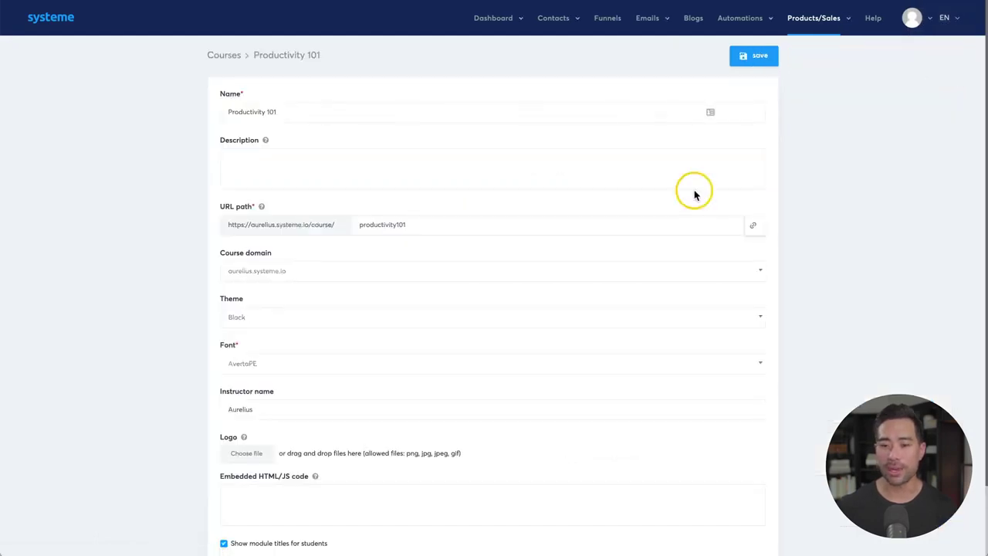
scroll(283, 278, down, 2)
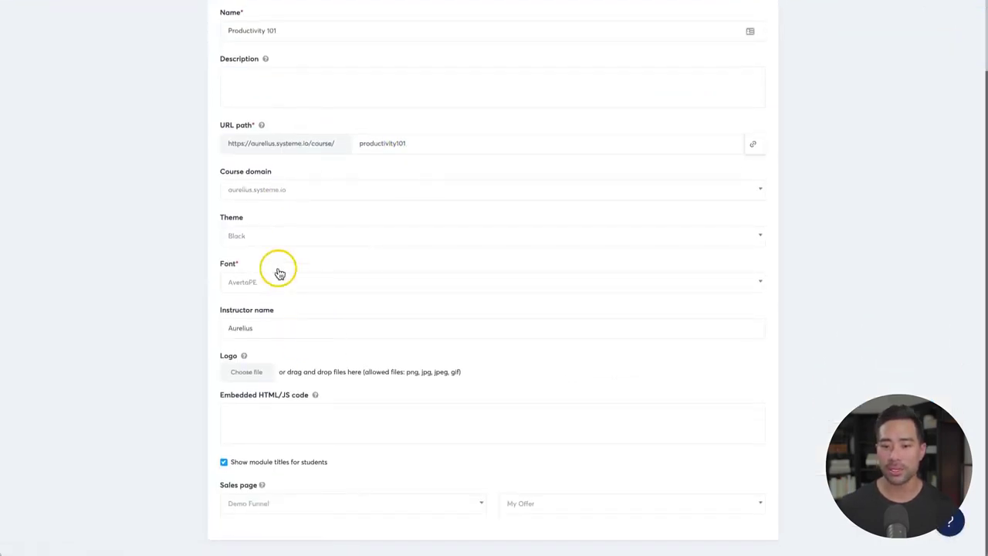
click(257, 242)
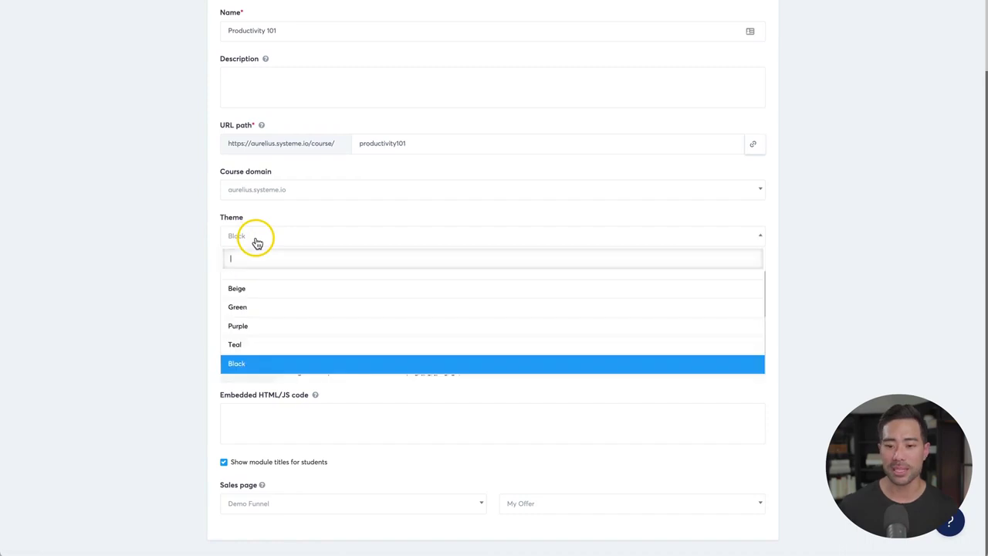
click(185, 252)
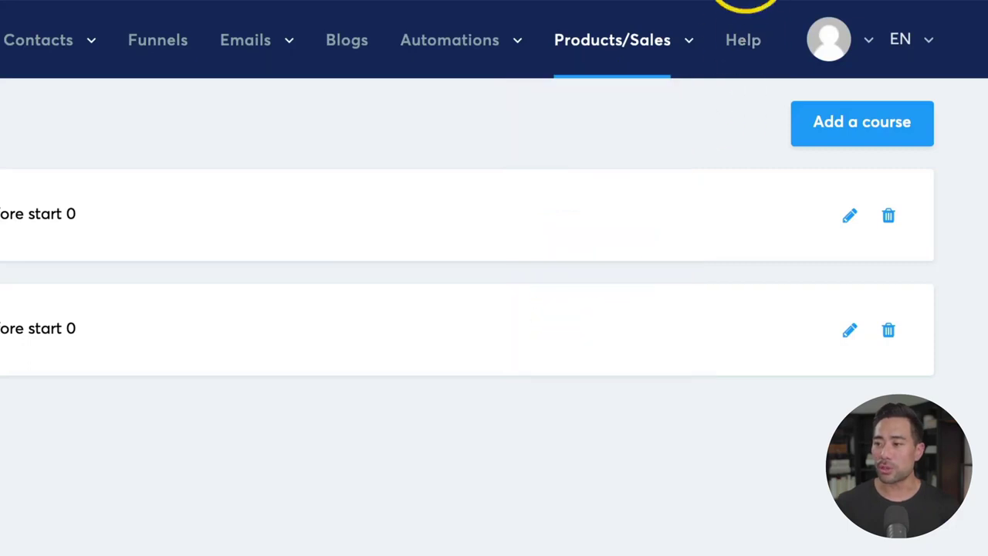
- Open the enrolled student's record from the students list and grant full access to the Digital Marketing For Beginners course
click(571, 318)
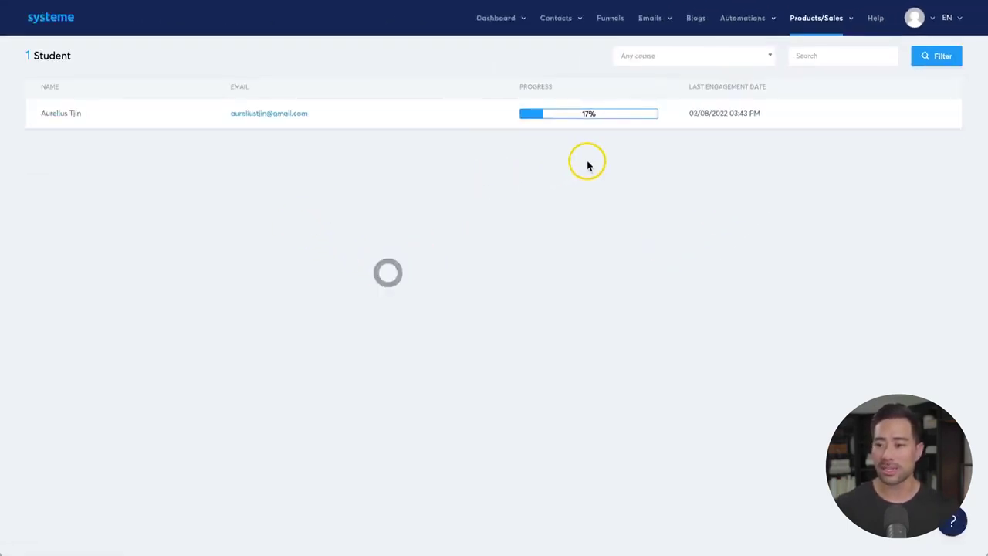
click(269, 115)
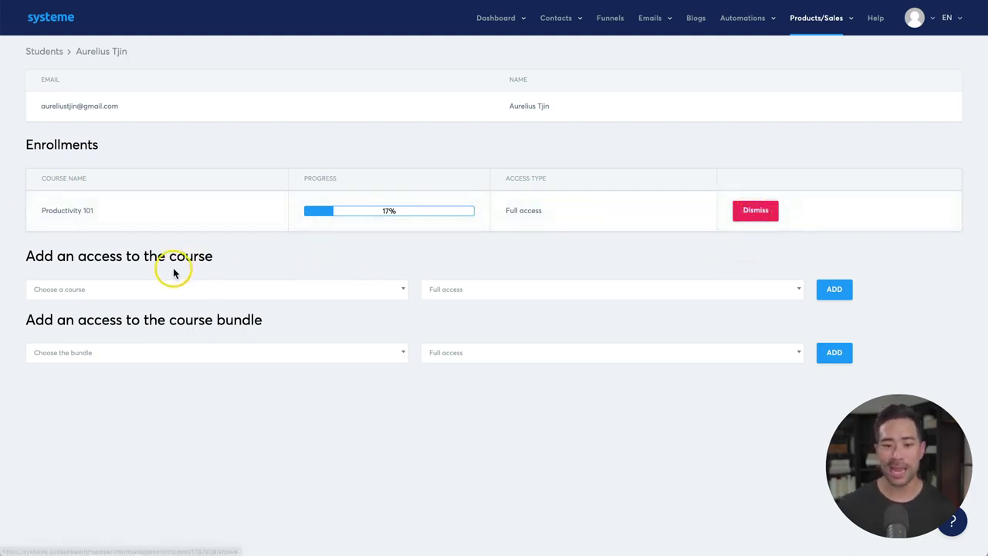
click(133, 291)
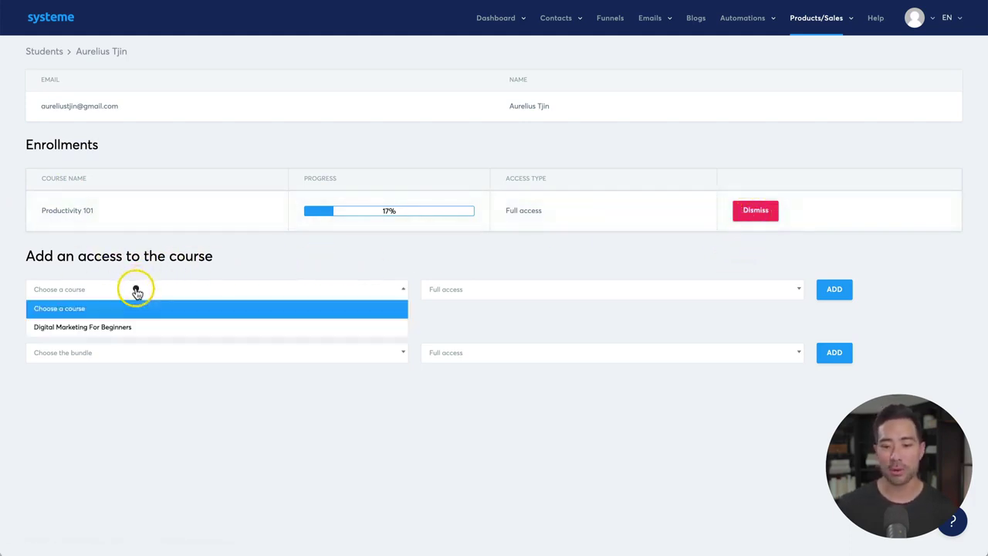
click(89, 327)
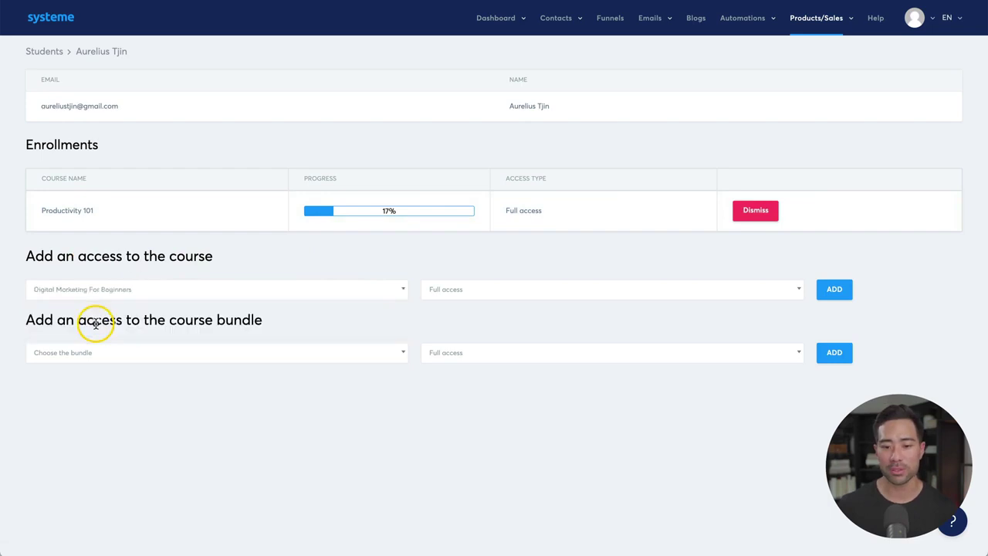
click(451, 289)
click(466, 312)
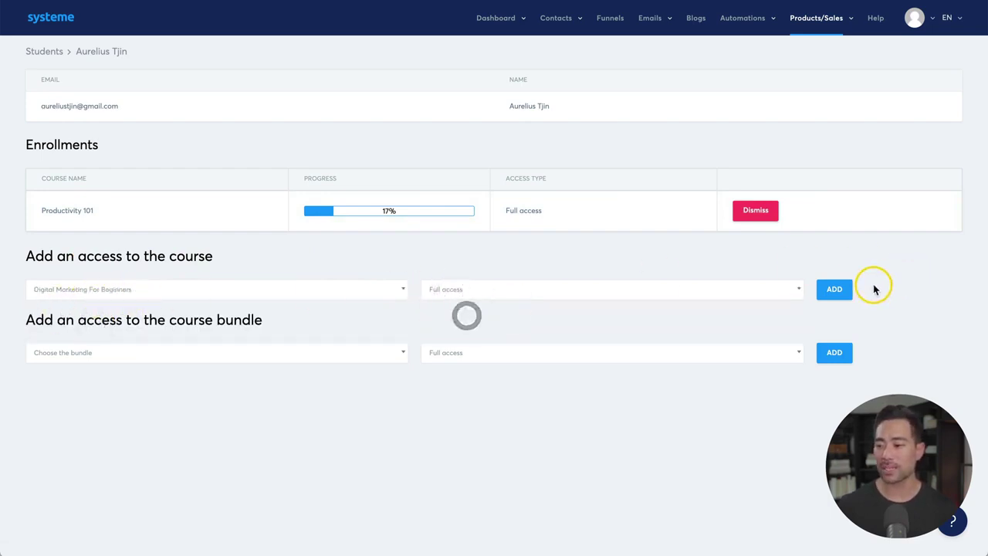
click(838, 289)
- Open the affiliate program dashboard and look through its commission structure for the offers
mouse_move(834, 18)
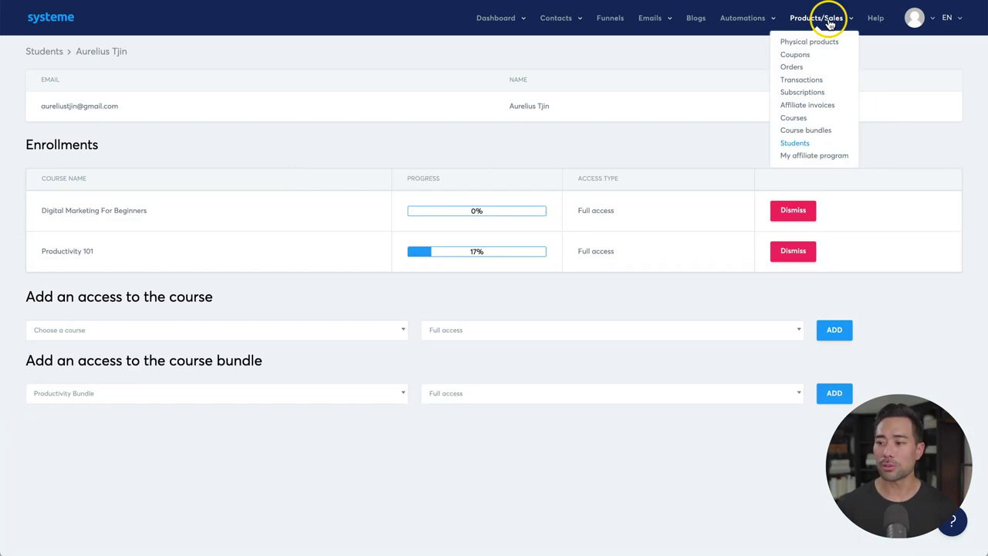
click(829, 157)
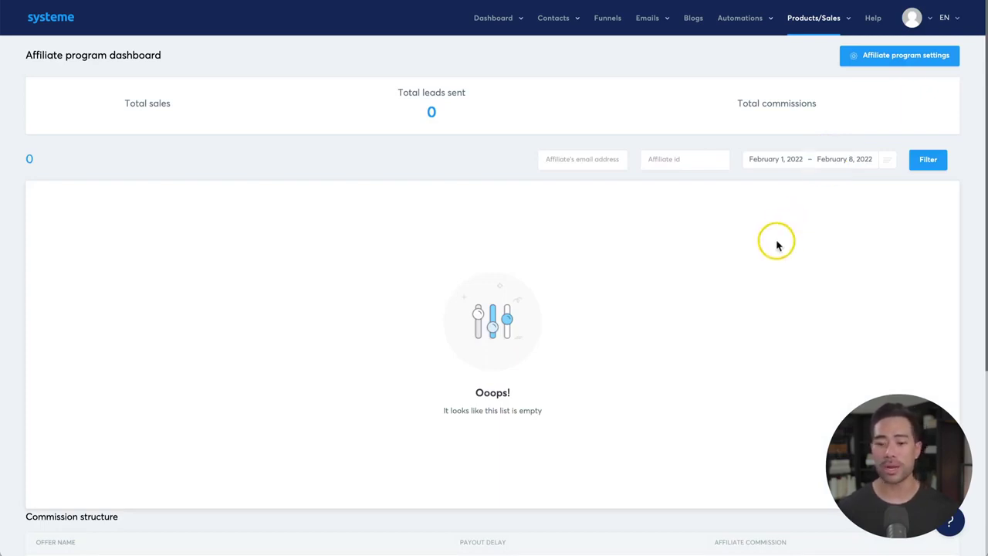
scroll(777, 245, down, 4)
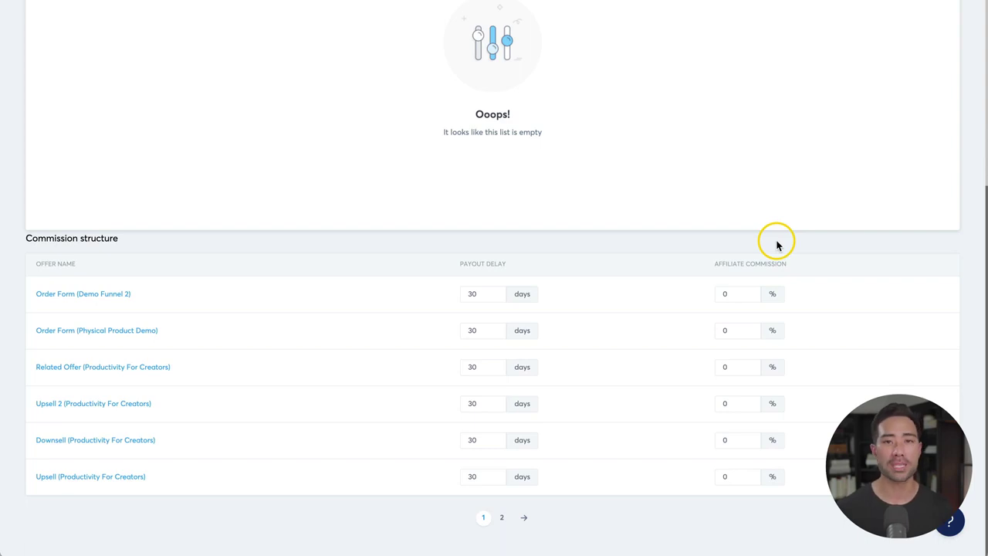
scroll(777, 246, up, 4)
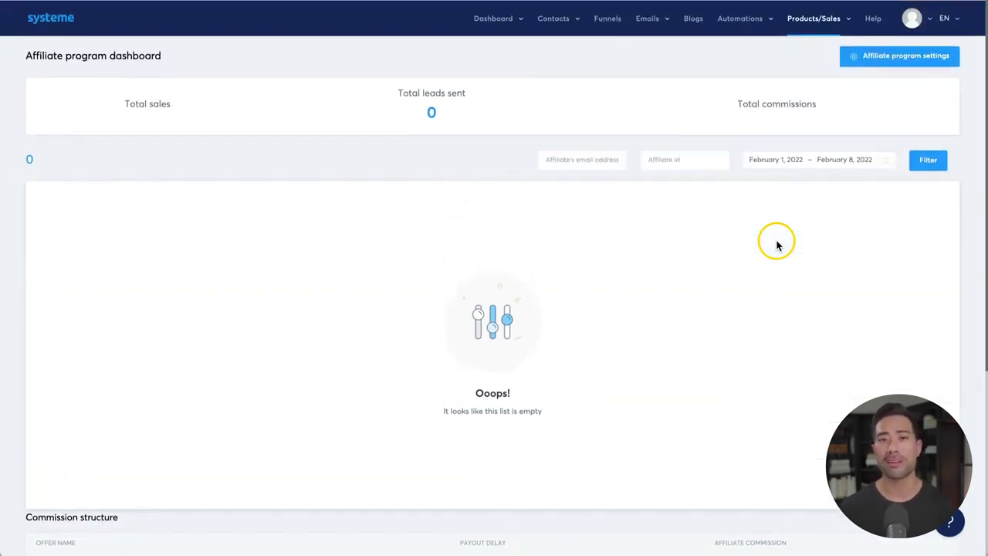
- Open the account's settings and view the profile, account and payment gateway pages
mouse_move(931, 21)
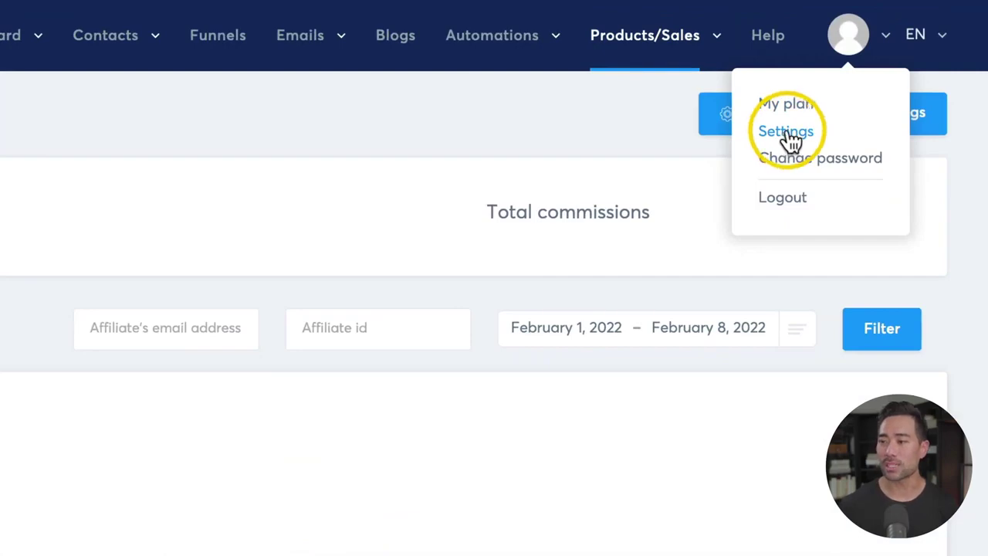
click(799, 135)
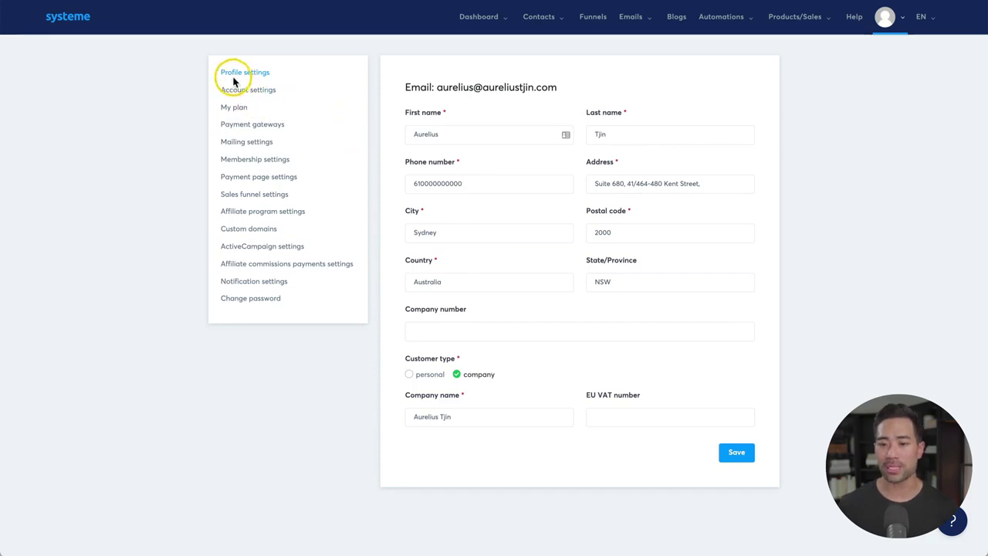
click(258, 92)
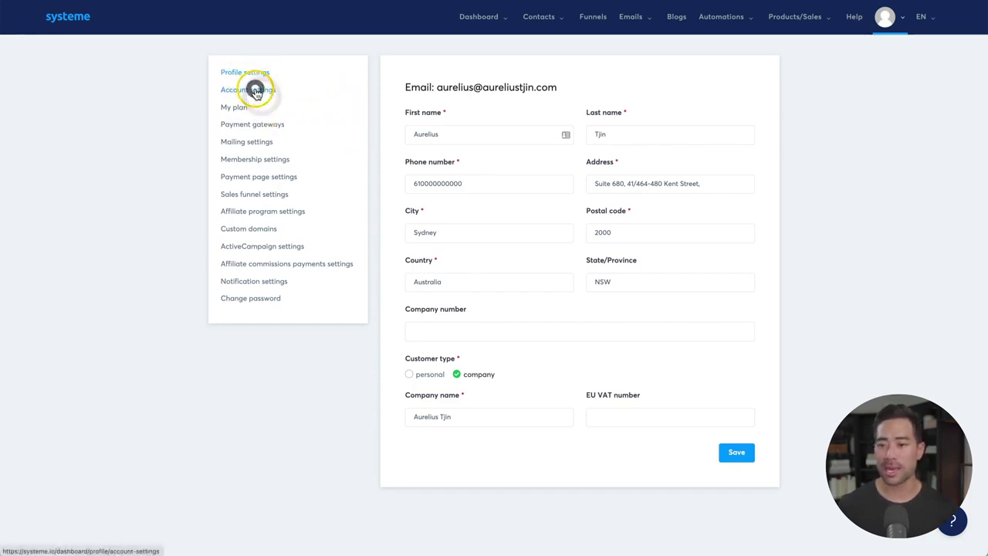
click(252, 124)
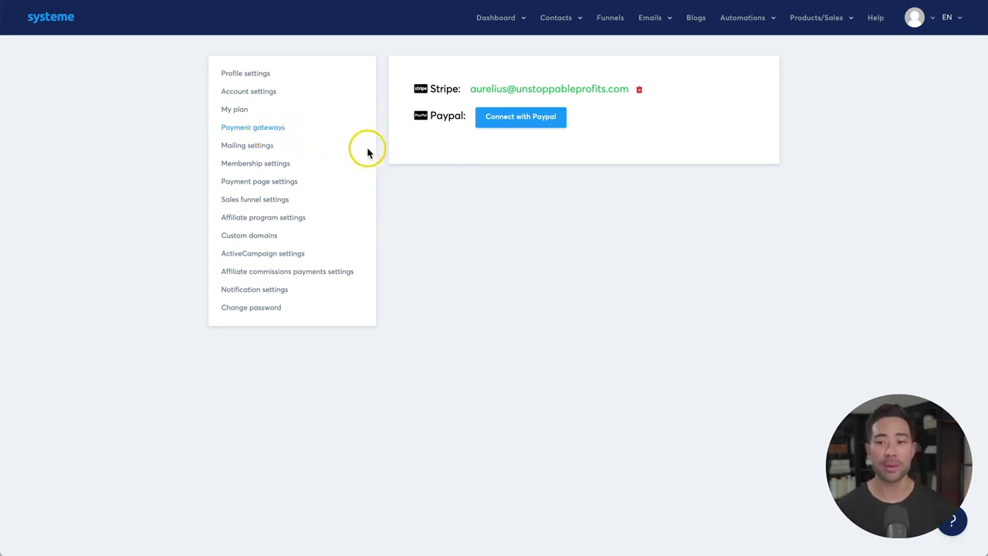
- Open the mailing settings and check the option for using your own SendGrid API key
click(266, 146)
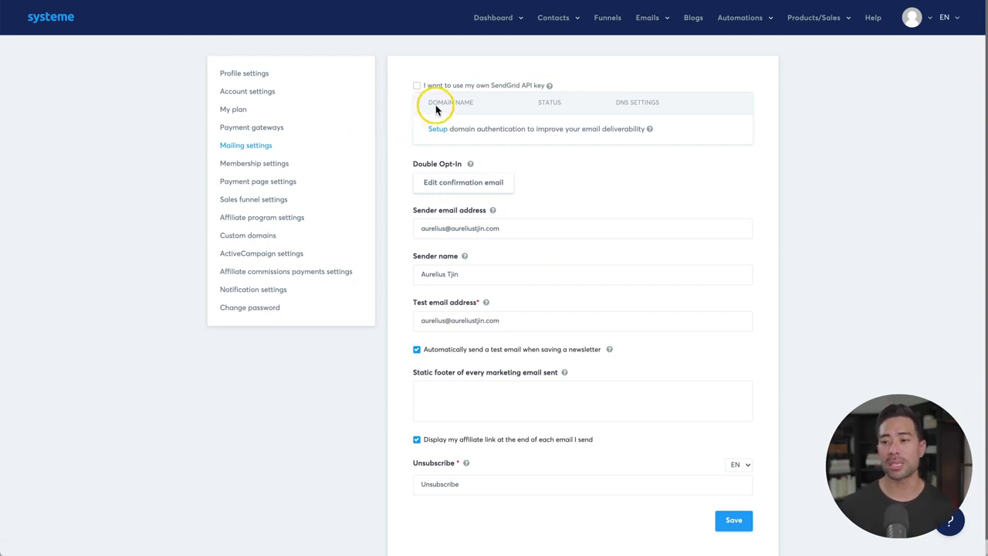
click(417, 88)
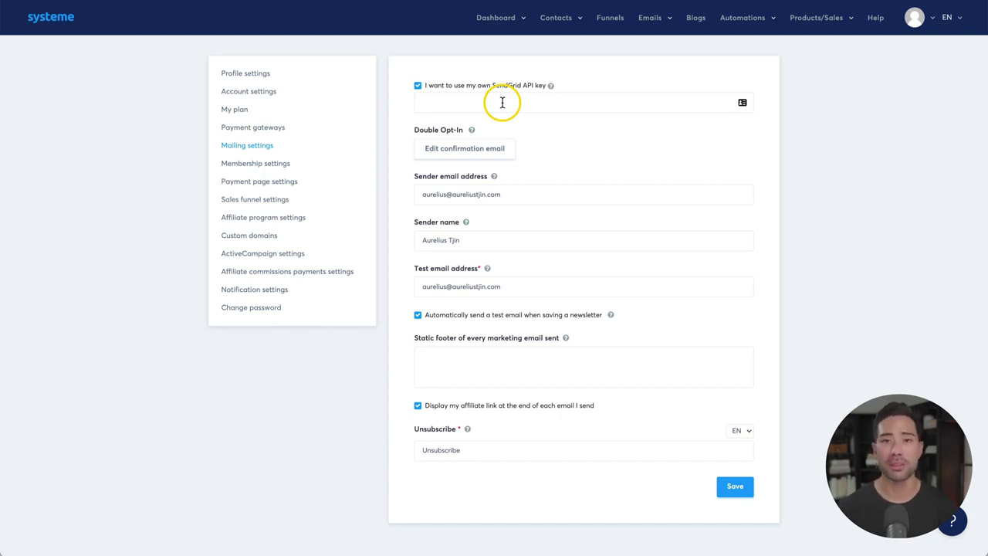
click(498, 86)
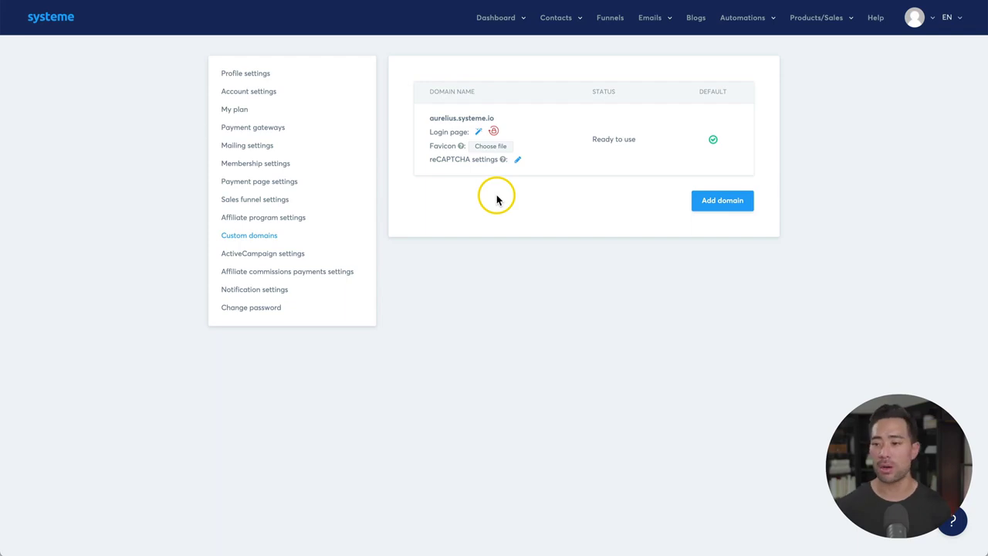
- Start adding a new custom domain to the account
click(723, 206)
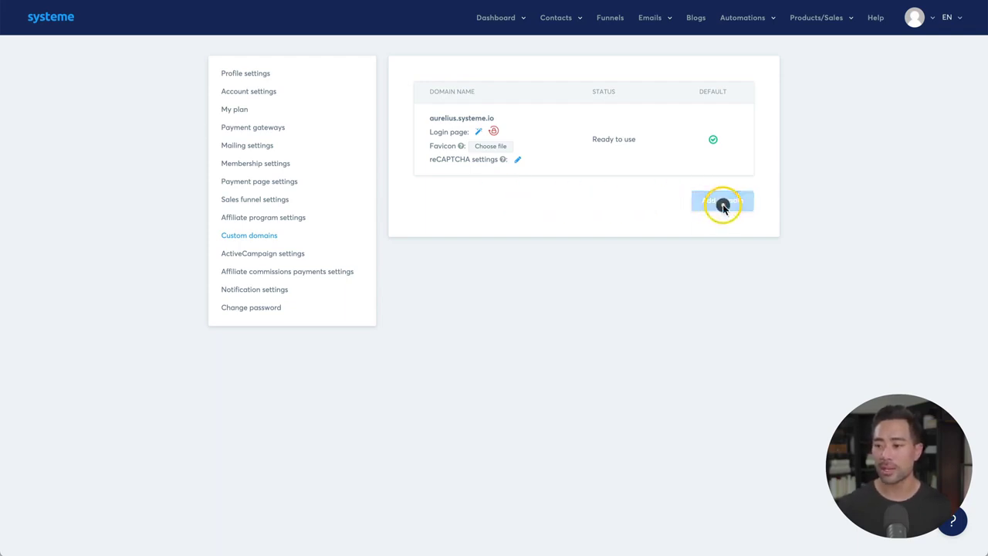